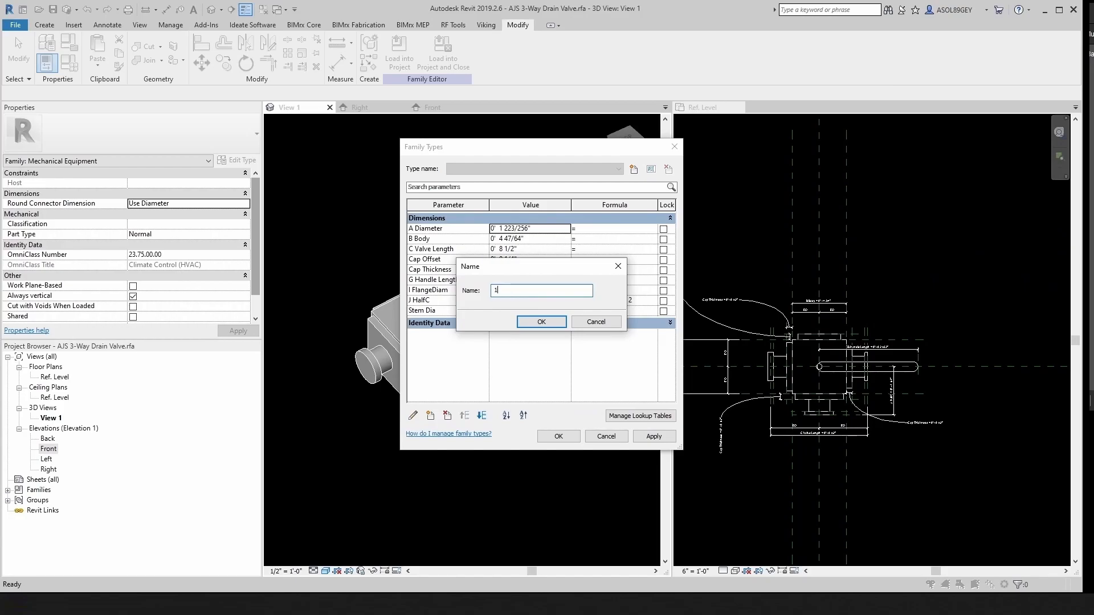
Create the family types 1.00, 1.50, 2.00, 3.00 and 4.00 for the drain valve
{"action": "left_click", "coordinate": [541, 322]}
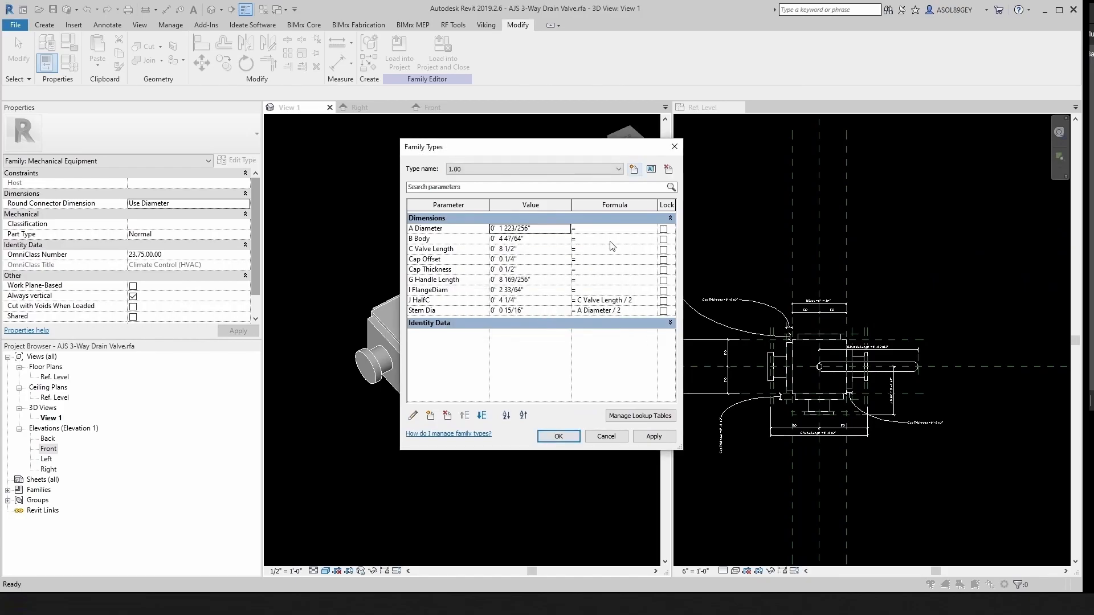
{"action": "left_click", "coordinate": [634, 169]}
{"action": "type", "text": "1.5"}
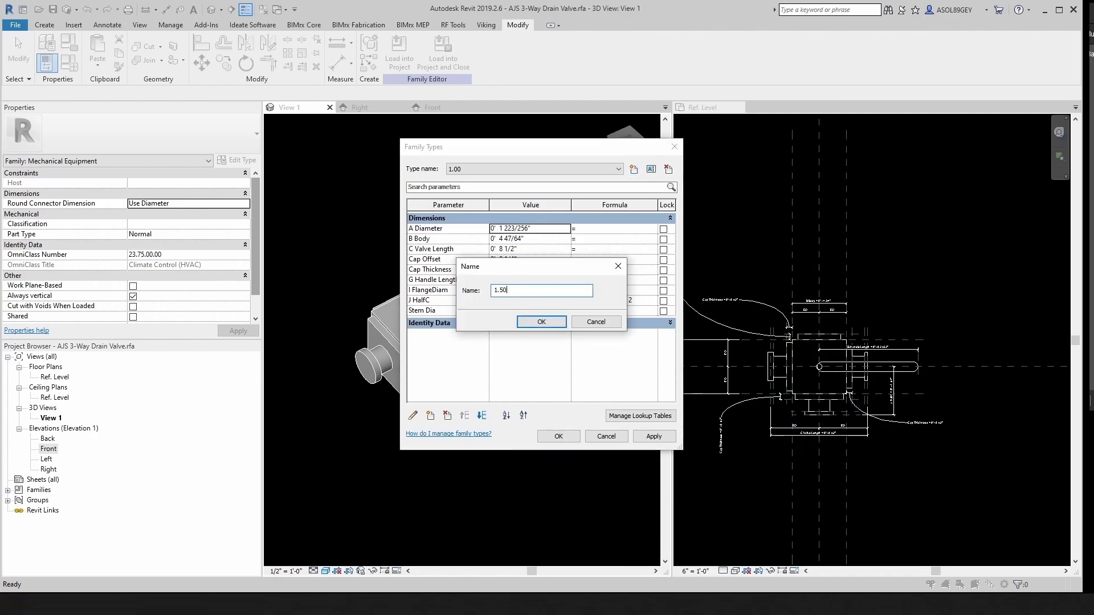
{"action": "left_click", "coordinate": [520, 324]}
{"action": "left_click", "coordinate": [632, 170]}
{"action": "left_click", "coordinate": [542, 324]}
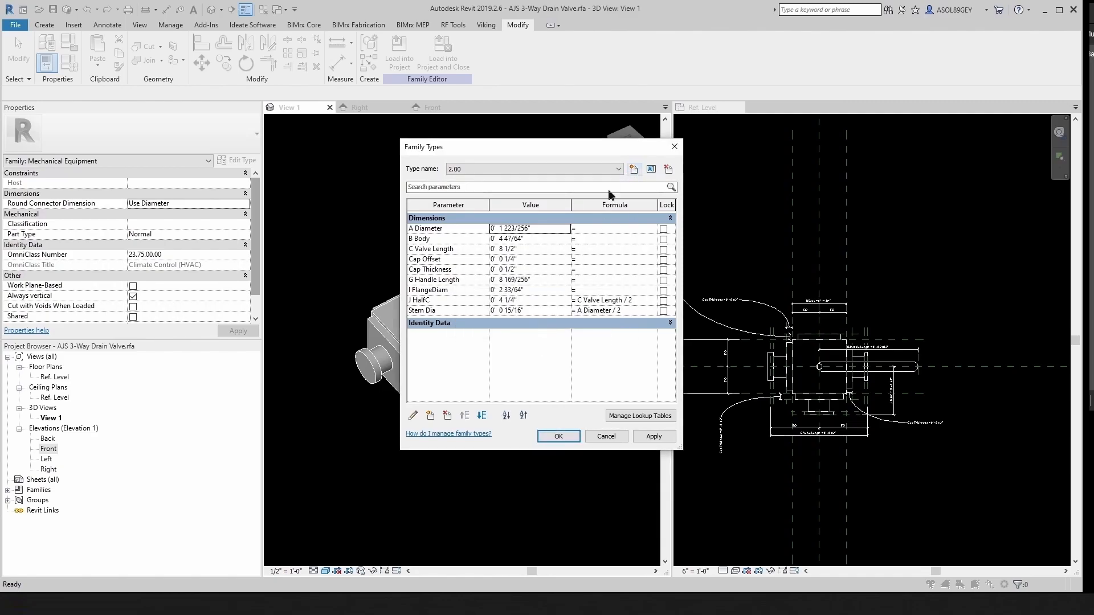
{"action": "left_click", "coordinate": [633, 170]}
{"action": "key", "text": "Return"}
{"action": "left_click", "coordinate": [634, 170]}
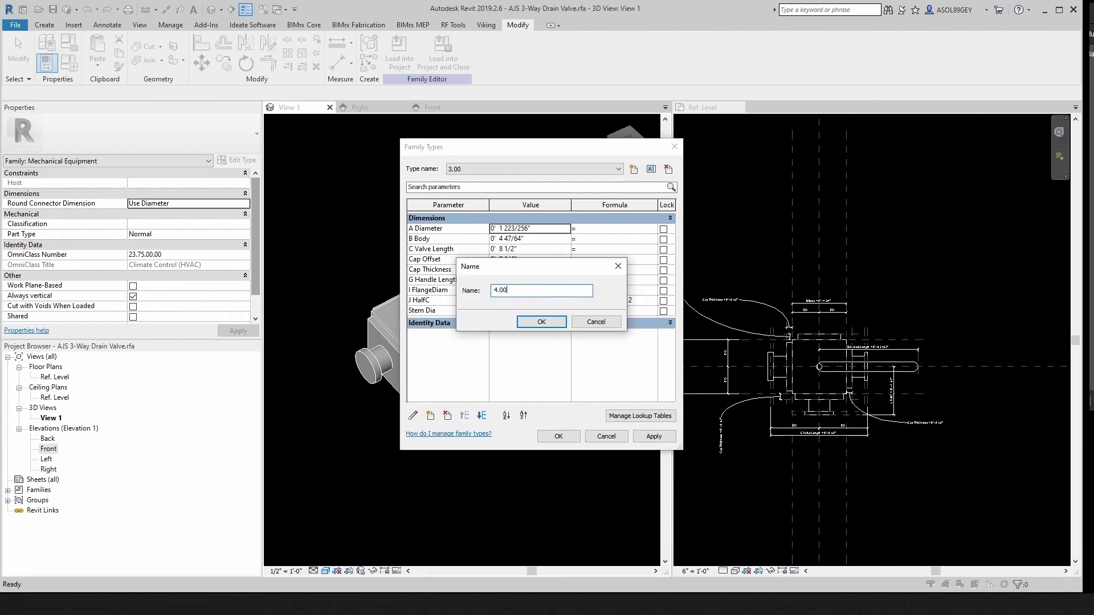
{"action": "left_click", "coordinate": [545, 321]}
Enter the valve dimensions per family type, with A Diameter 22.1 mm for type 1.00, and apply type 3.00
{"action": "key", "text": "alt+Tab"}
{"action": "left_click_drag", "start_coordinate": [841, 220], "coordinate": [810, 223]}
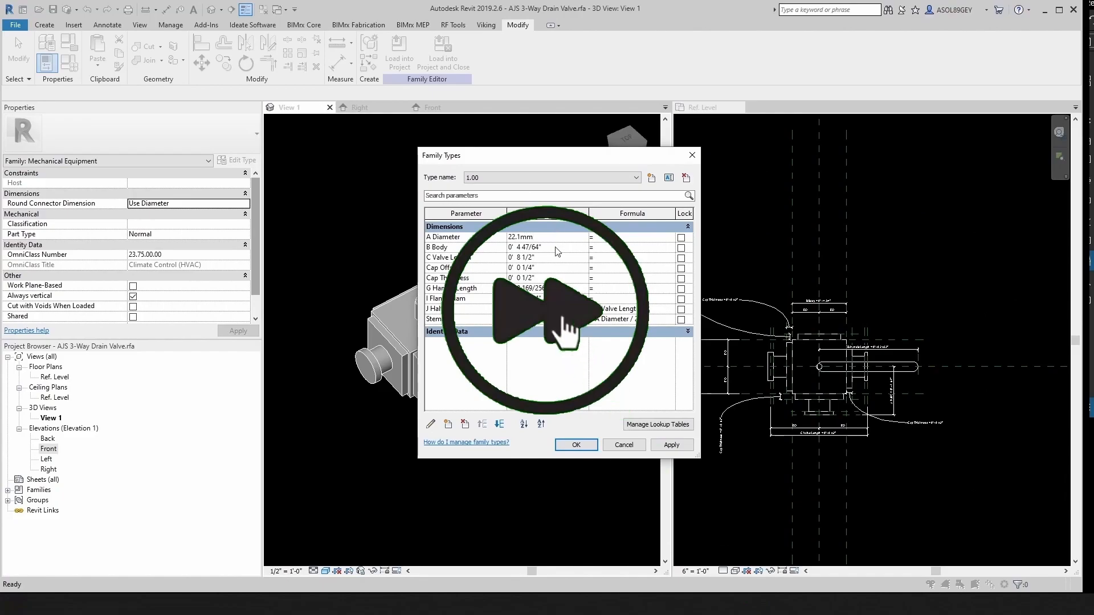
{"action": "left_click", "coordinate": [557, 258]}
{"action": "left_click", "coordinate": [667, 495]}
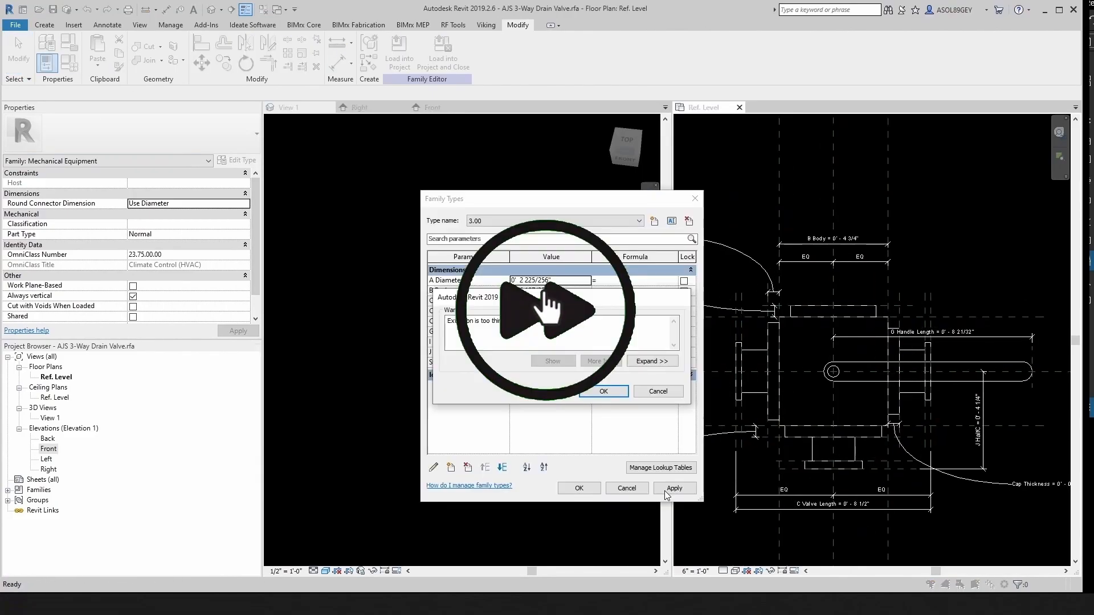
{"action": "left_click", "coordinate": [602, 392]}
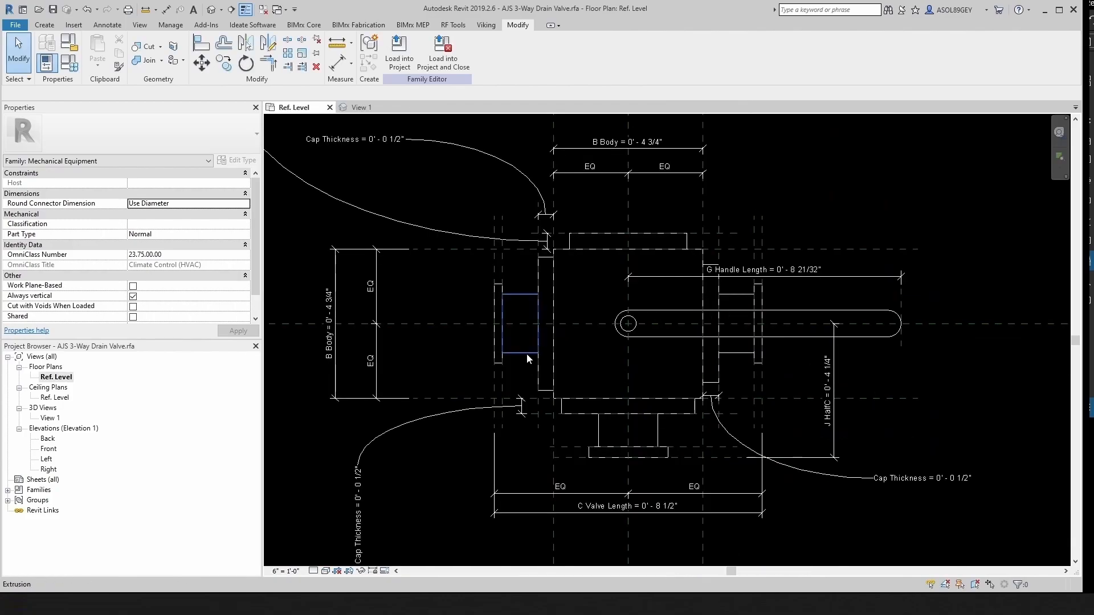
Try to pull the left flange extrusion's outer face off its reference plane in the Ref. Level plan
{"action": "scroll", "coordinate": [526, 353], "scroll_direction": "up", "scroll_amount": 2}
{"action": "scroll", "coordinate": [506, 328], "scroll_direction": "up", "scroll_amount": 3}
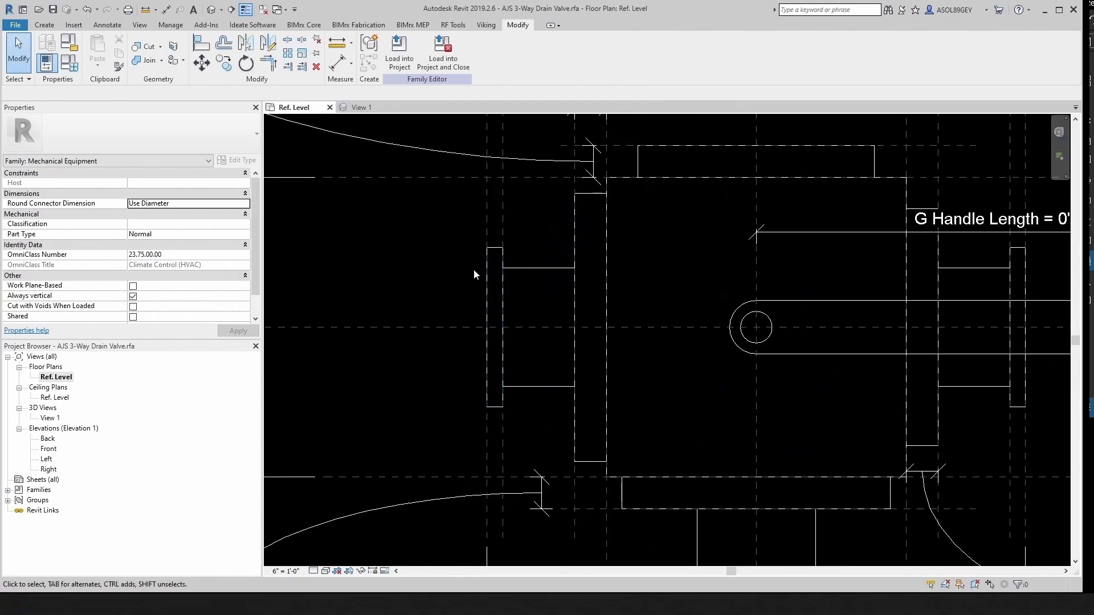
{"action": "left_click", "coordinate": [493, 250]}
{"action": "scroll", "coordinate": [475, 328], "scroll_direction": "up", "scroll_amount": 3}
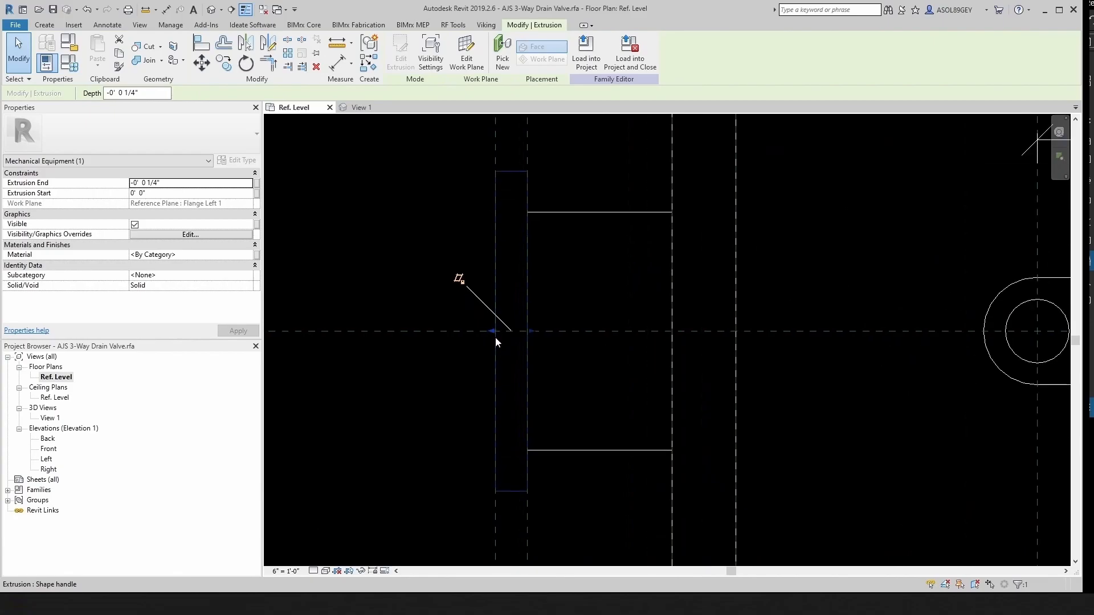
{"action": "left_click_drag", "start_coordinate": [490, 333], "coordinate": [447, 332]}
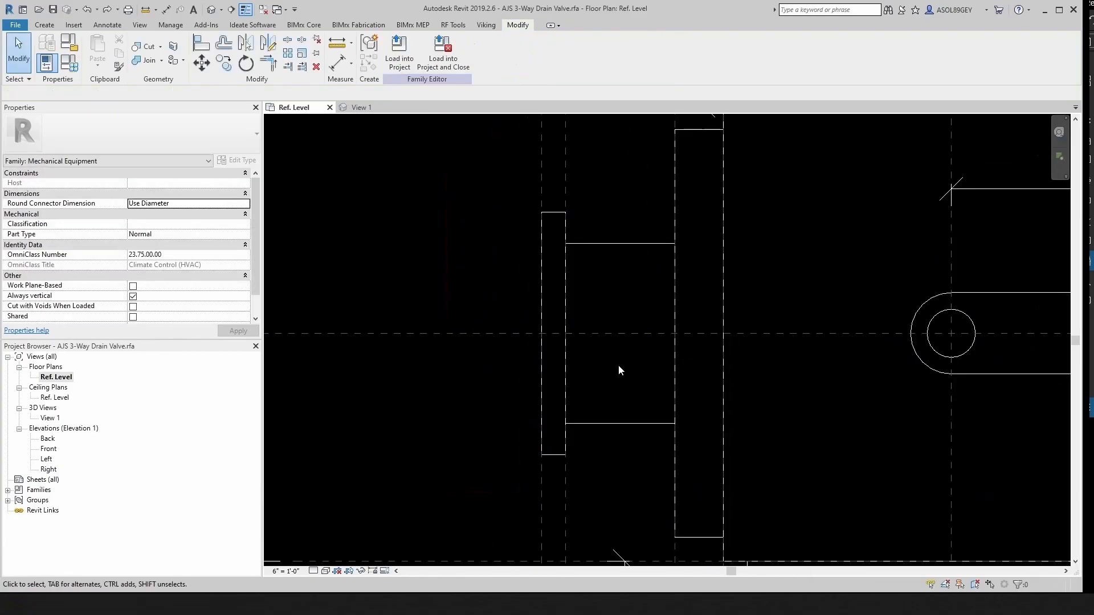
Stretch the left flange extrusion's inner face off its reference plane toward the valve body
{"action": "scroll", "coordinate": [617, 365], "scroll_direction": "up", "scroll_amount": 1}
{"action": "left_click", "coordinate": [544, 197]}
{"action": "scroll", "coordinate": [578, 323], "scroll_direction": "up", "scroll_amount": 1}
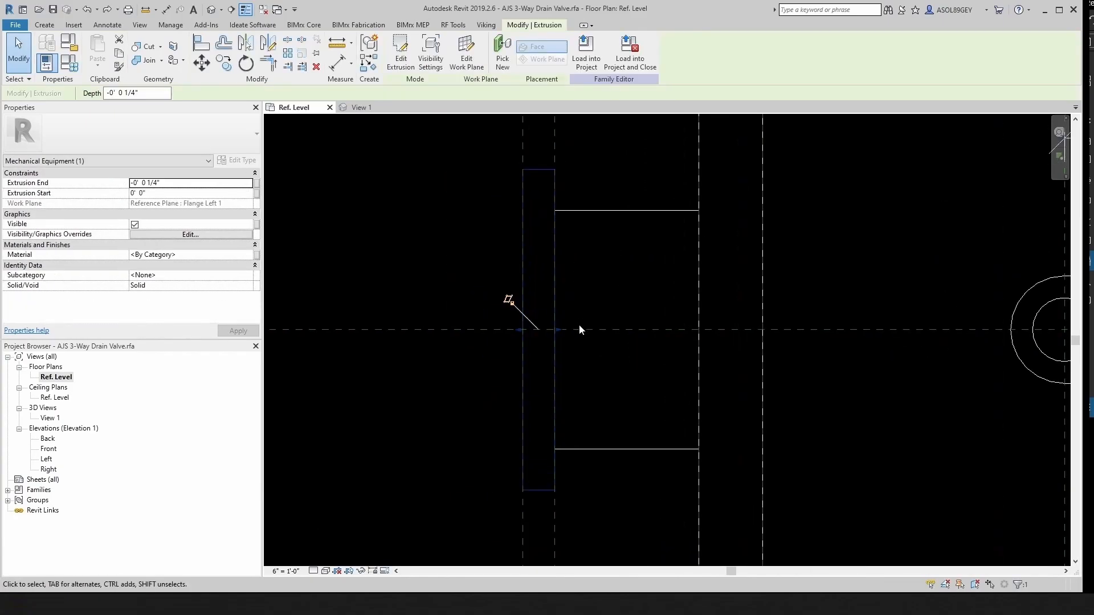
{"action": "scroll", "coordinate": [560, 336], "scroll_direction": "up", "scroll_amount": 1}
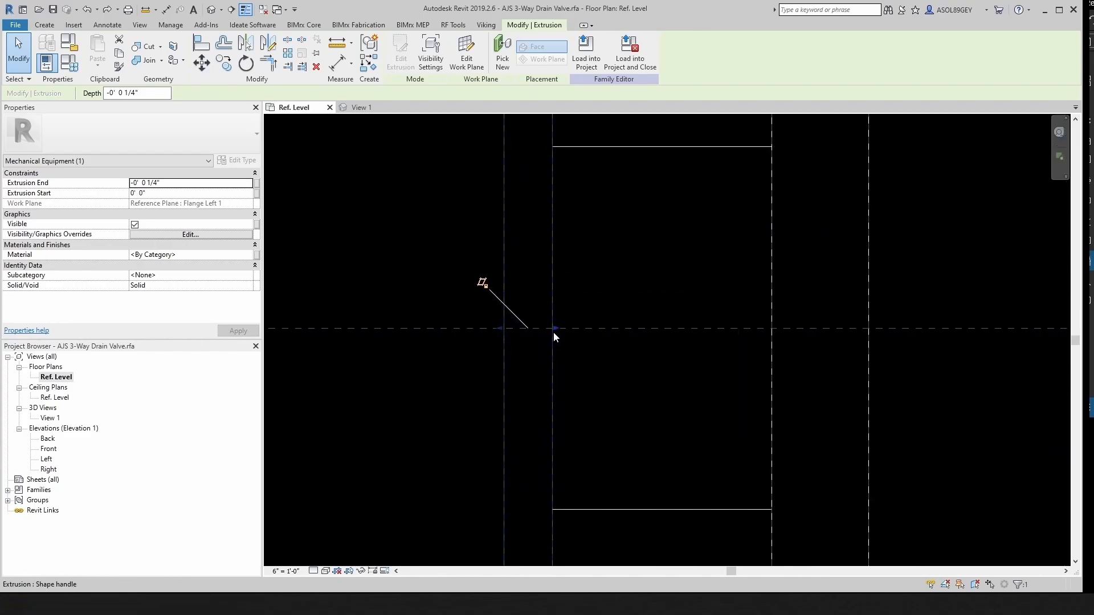
{"action": "left_click_drag", "start_coordinate": [555, 327], "coordinate": [659, 332]}
{"action": "scroll", "coordinate": [607, 342], "scroll_direction": "down", "scroll_amount": 4}
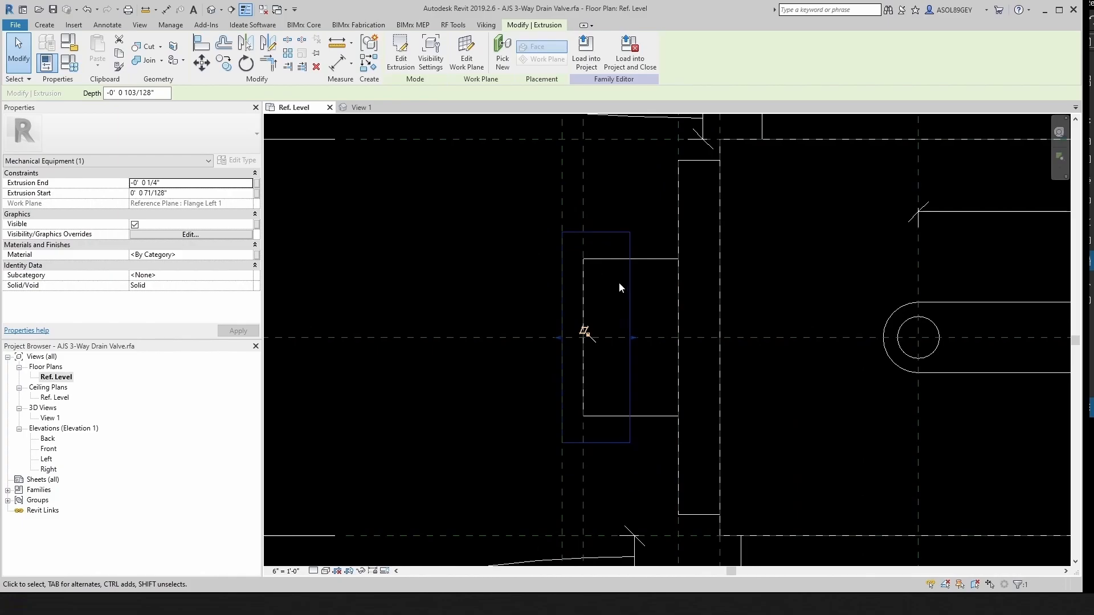
Align the left flange's inner face with the flange's inner reference plane and lock the alignment
{"action": "key", "text": "Escape"}
{"action": "key", "text": "a"}
{"action": "key", "text": "l"}
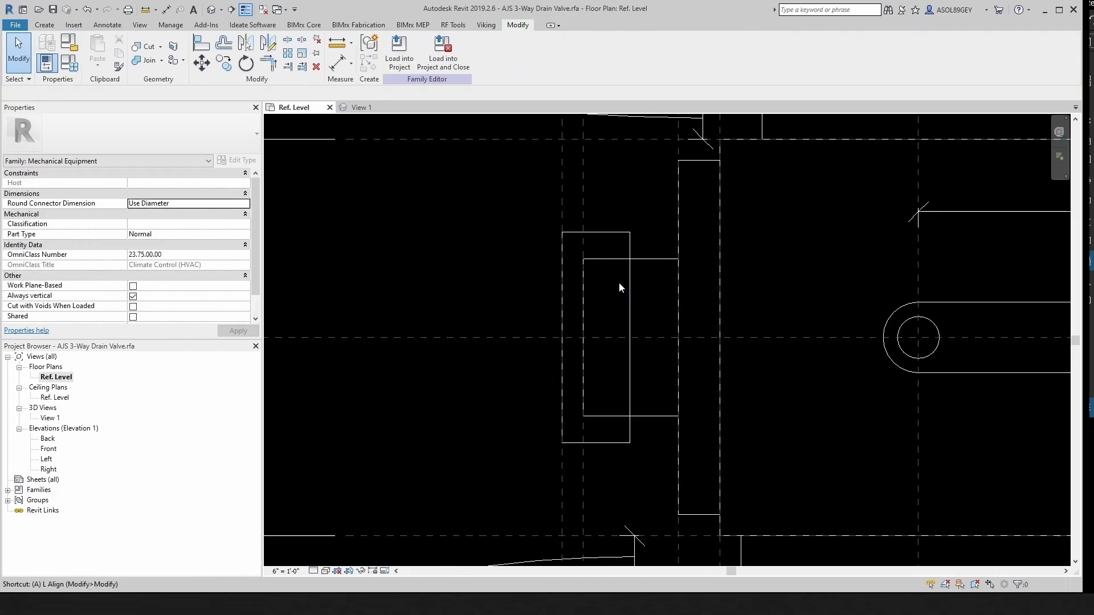
{"action": "scroll", "coordinate": [618, 282], "scroll_direction": "up", "scroll_amount": 1}
{"action": "left_click", "coordinate": [579, 178]}
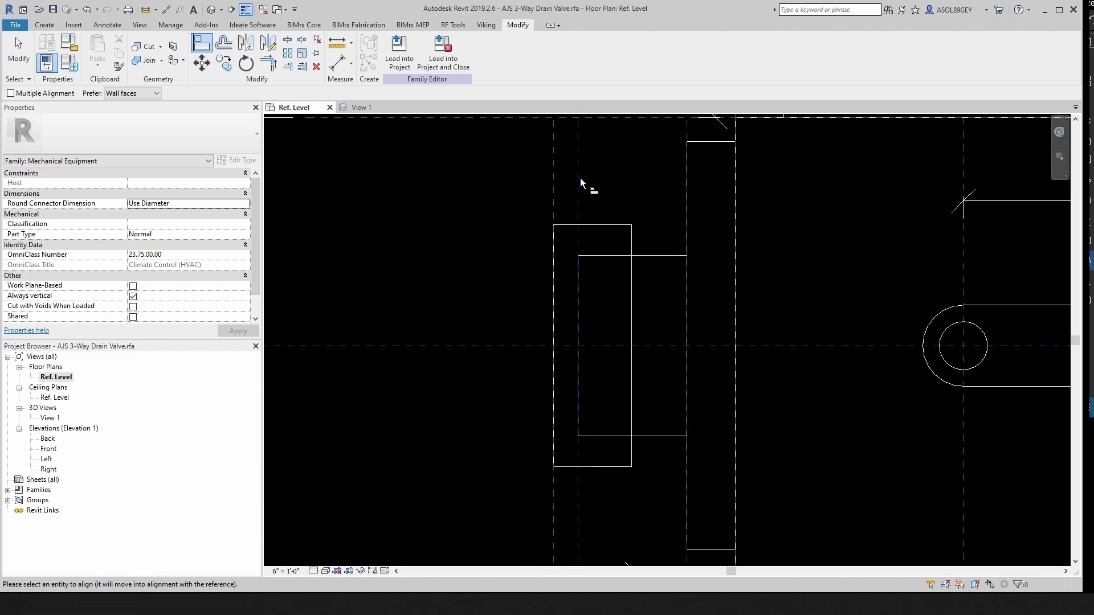
{"action": "left_click", "coordinate": [632, 248]}
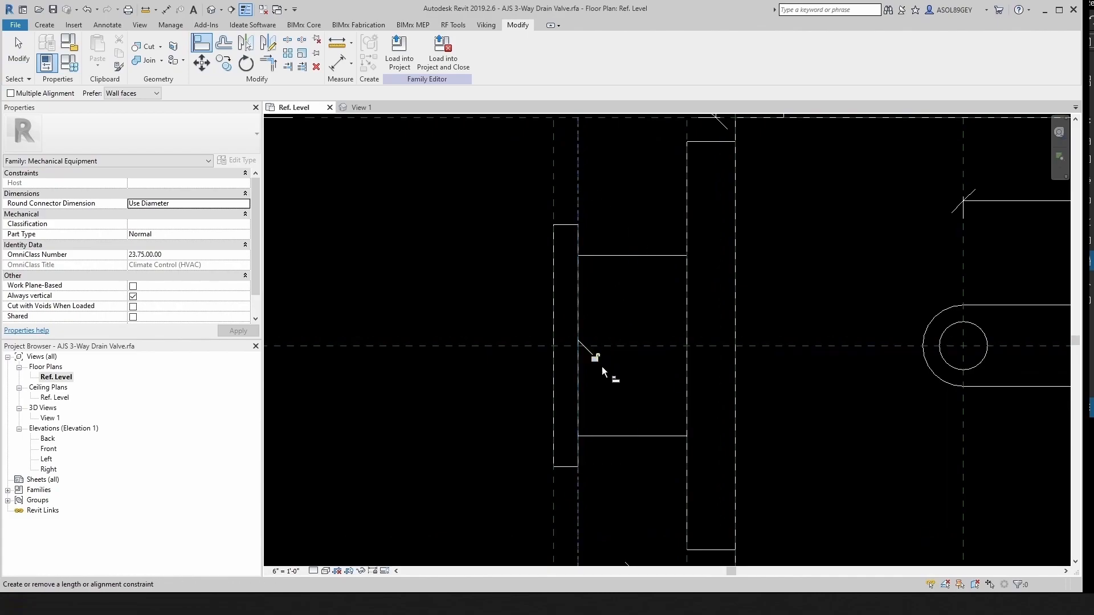
{"action": "key", "text": "Escape"}
{"action": "key", "text": "Escape"}
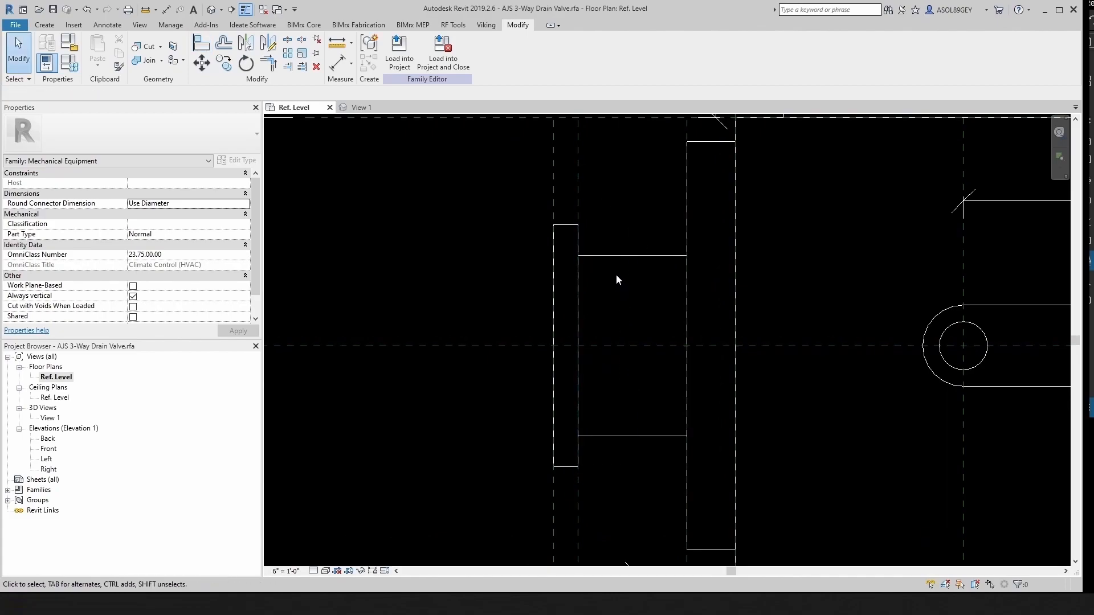
Try to pull the outer face of the left pipe neck extrusion away from the flange
{"action": "left_click", "coordinate": [619, 262]}
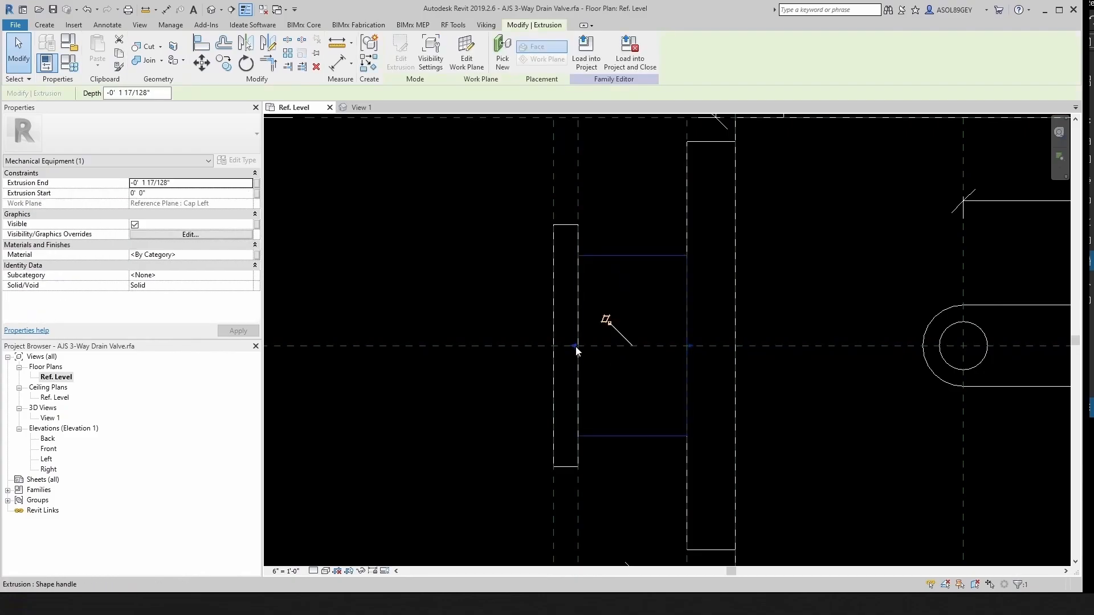
{"action": "left_click_drag", "start_coordinate": [579, 345], "coordinate": [604, 348]}
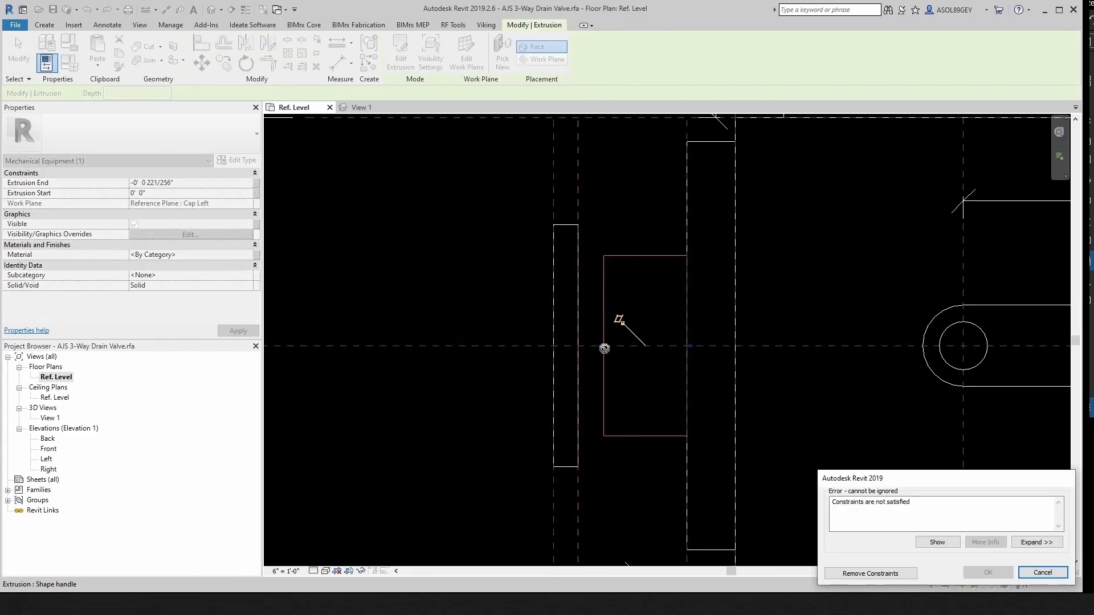
{"action": "key", "text": "Escape"}
Pull the inner face of the left pipe neck extrusion away from the left cap's reference plane
{"action": "left_click", "coordinate": [649, 256]}
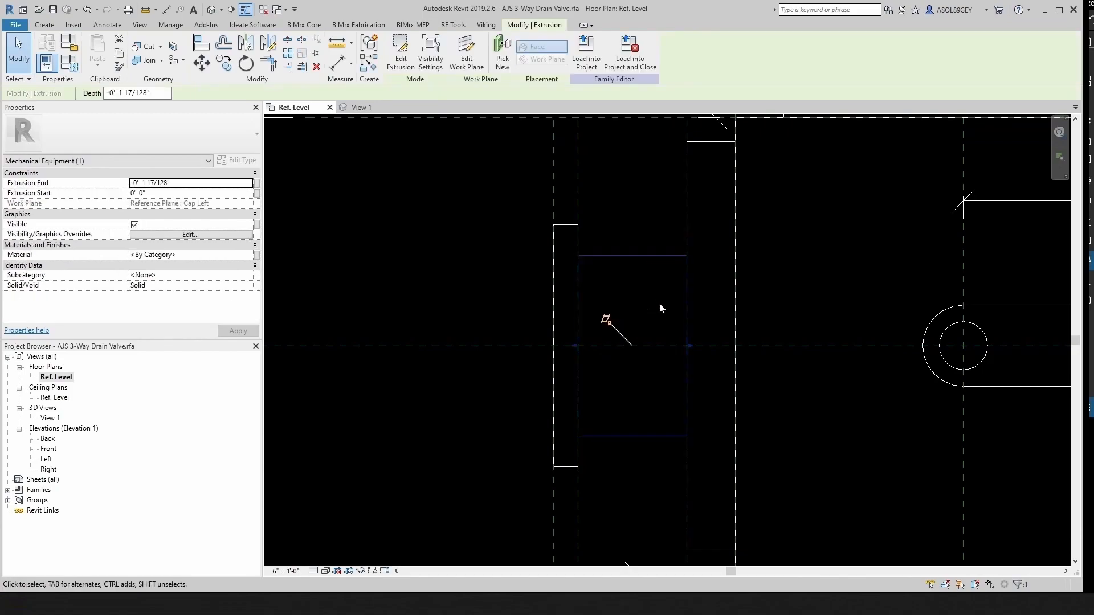
{"action": "left_click_drag", "start_coordinate": [689, 346], "coordinate": [665, 343]}
{"action": "key", "text": "Escape"}
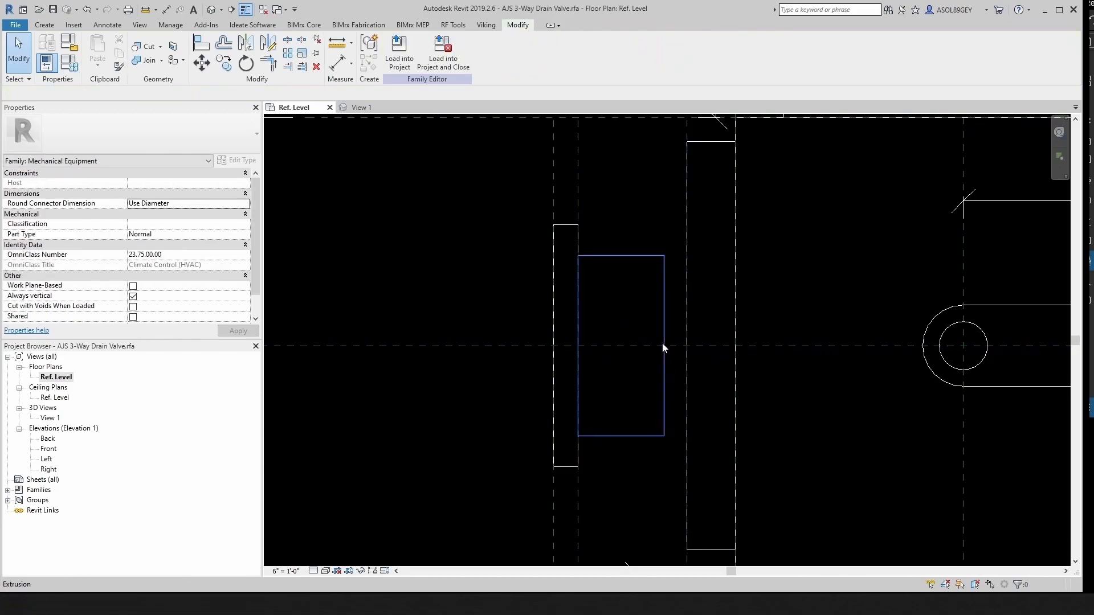
{"action": "scroll", "coordinate": [681, 338], "scroll_direction": "down", "scroll_amount": 2}
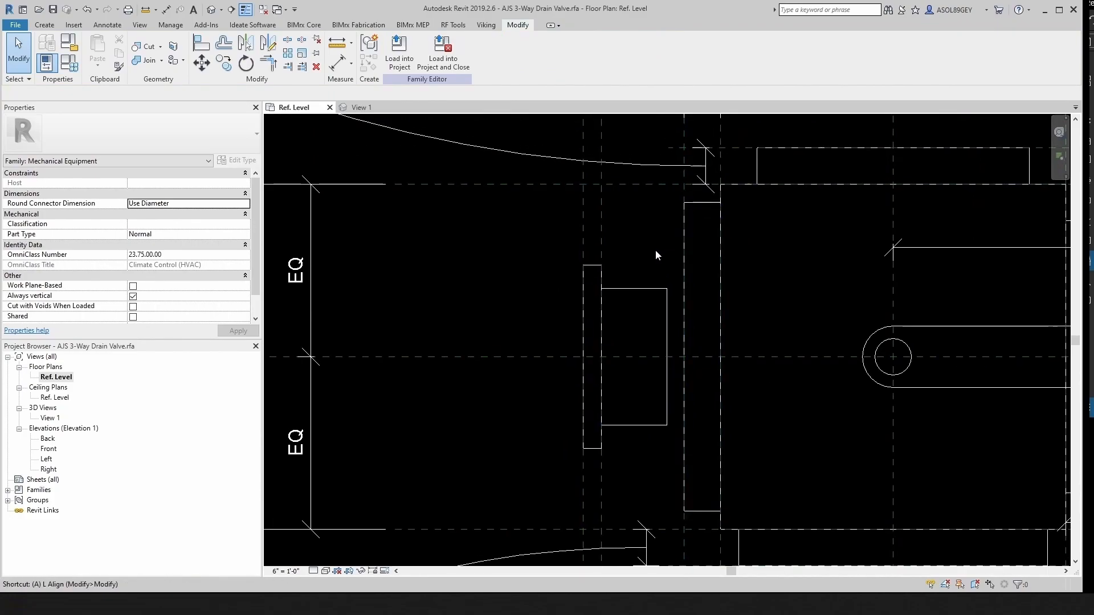
Align the left pipe neck's inner face with the left cap's outer reference plane and lock the alignment
{"action": "key", "text": "a"}
{"action": "key", "text": "l"}
{"action": "scroll", "coordinate": [655, 250], "scroll_direction": "up", "scroll_amount": 1}
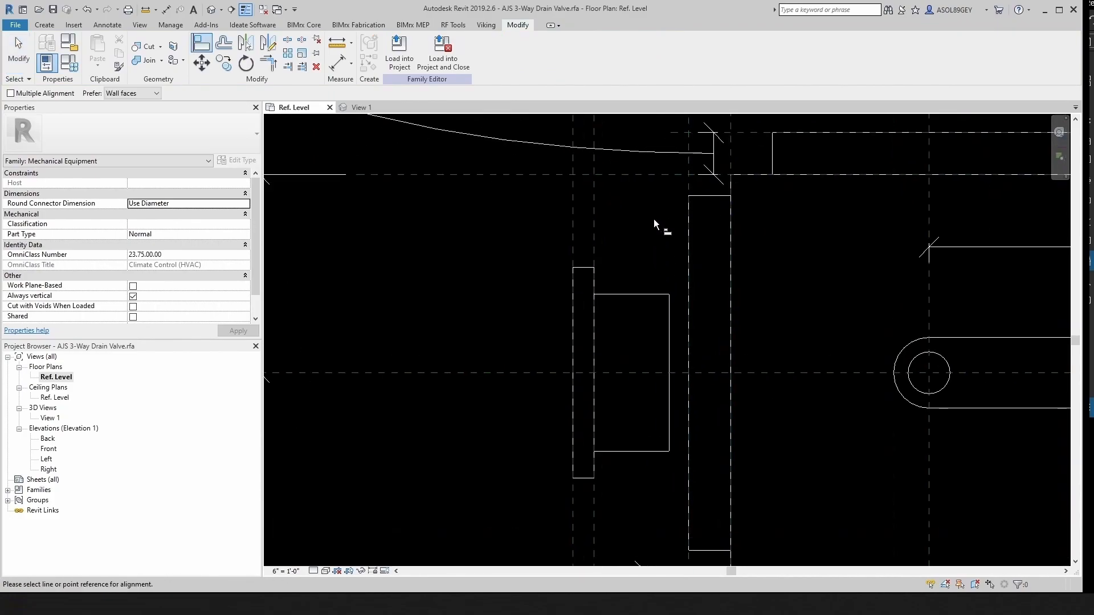
{"action": "left_click", "coordinate": [689, 191]}
{"action": "left_click", "coordinate": [668, 345]}
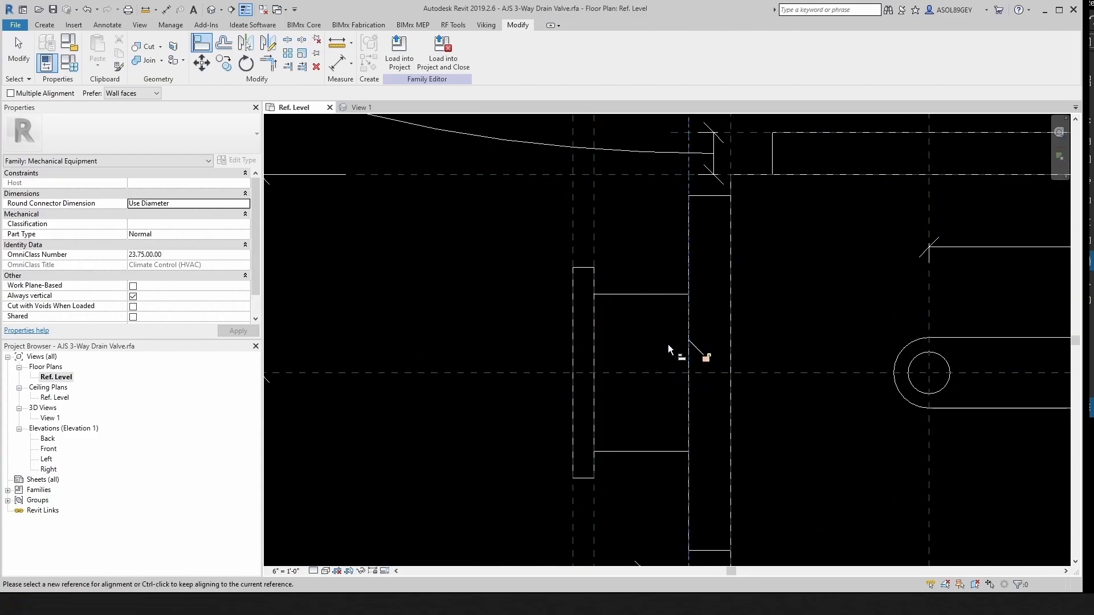
{"action": "scroll", "coordinate": [586, 319], "scroll_direction": "down", "scroll_amount": 3}
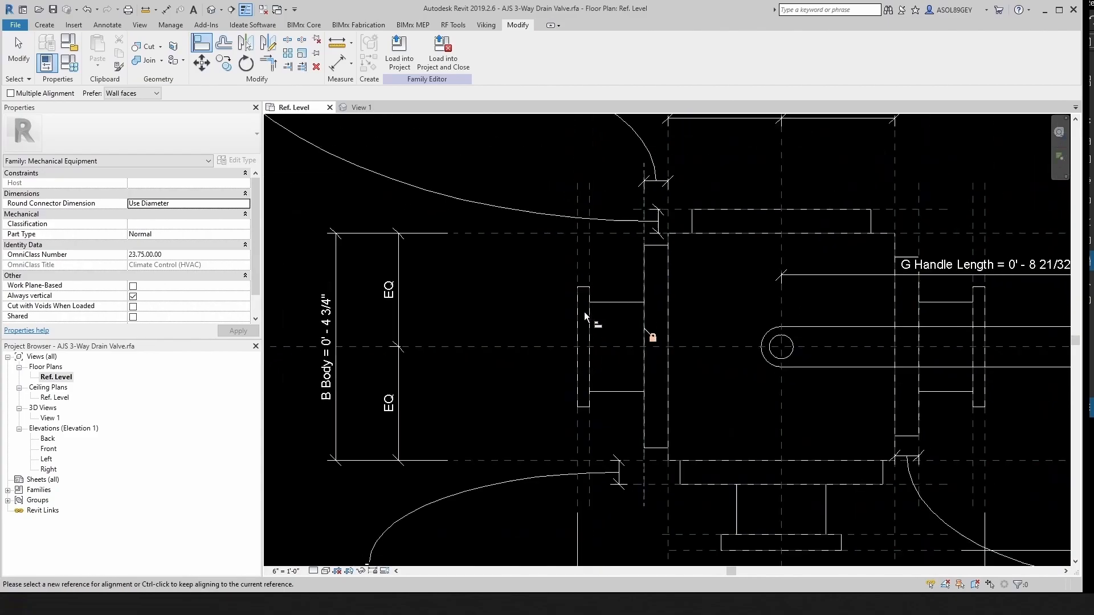
{"action": "scroll", "coordinate": [695, 302], "scroll_direction": "up", "scroll_amount": 4}
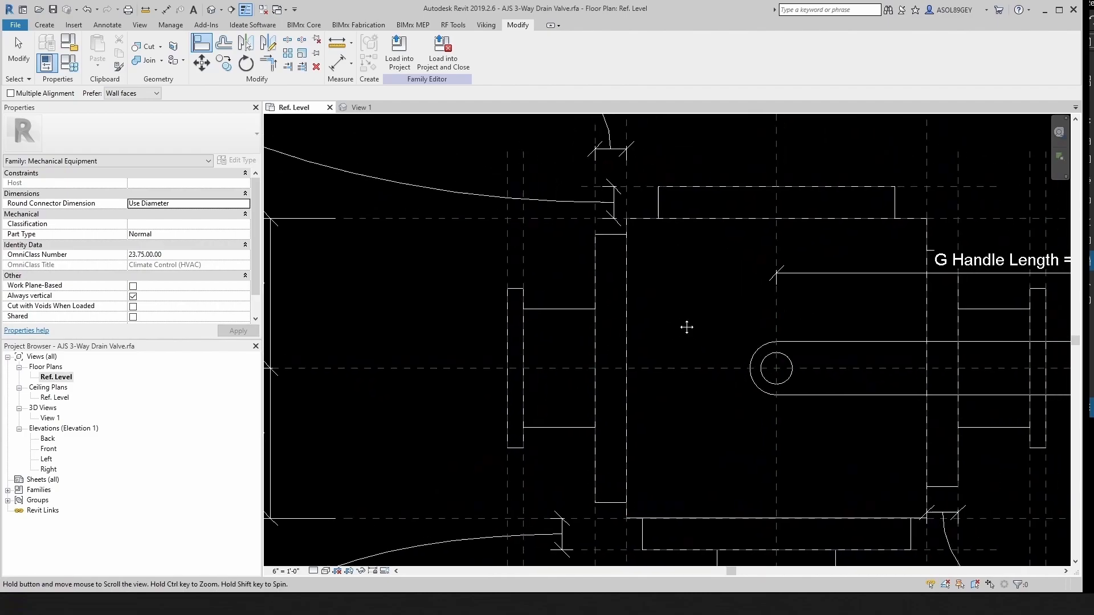
{"action": "key", "text": "Escape"}
{"action": "key", "text": "Escape"}
Try to pull the left cap extrusion's outer face off its reference plane toward the flange
{"action": "left_click", "coordinate": [603, 245]}
{"action": "scroll", "coordinate": [587, 376], "scroll_direction": "up", "scroll_amount": 3}
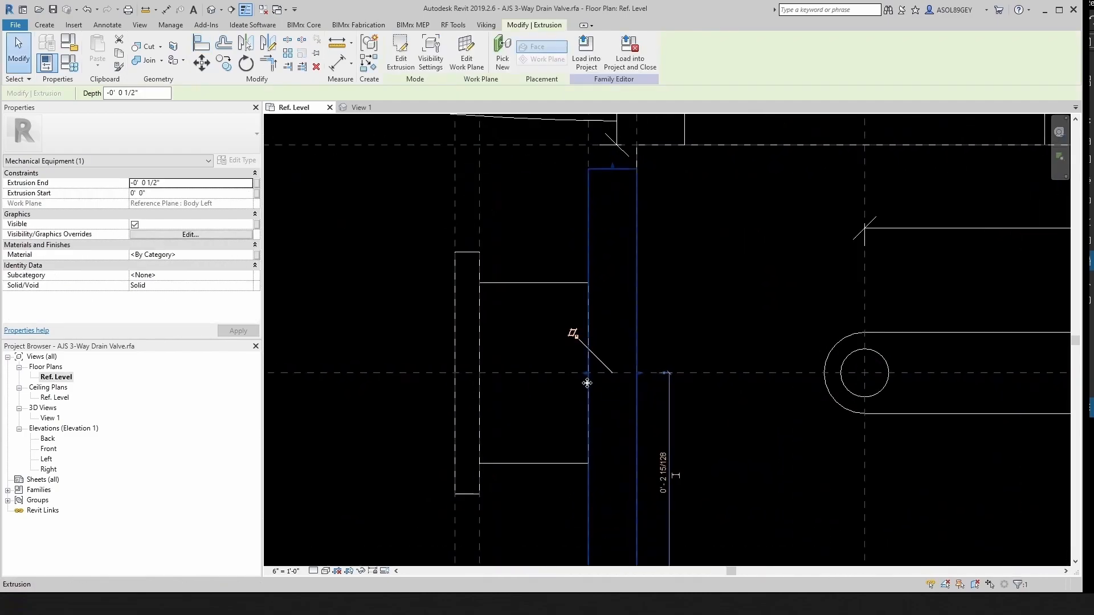
{"action": "left_click_drag", "start_coordinate": [585, 374], "coordinate": [545, 374]}
{"action": "key", "text": "Escape"}
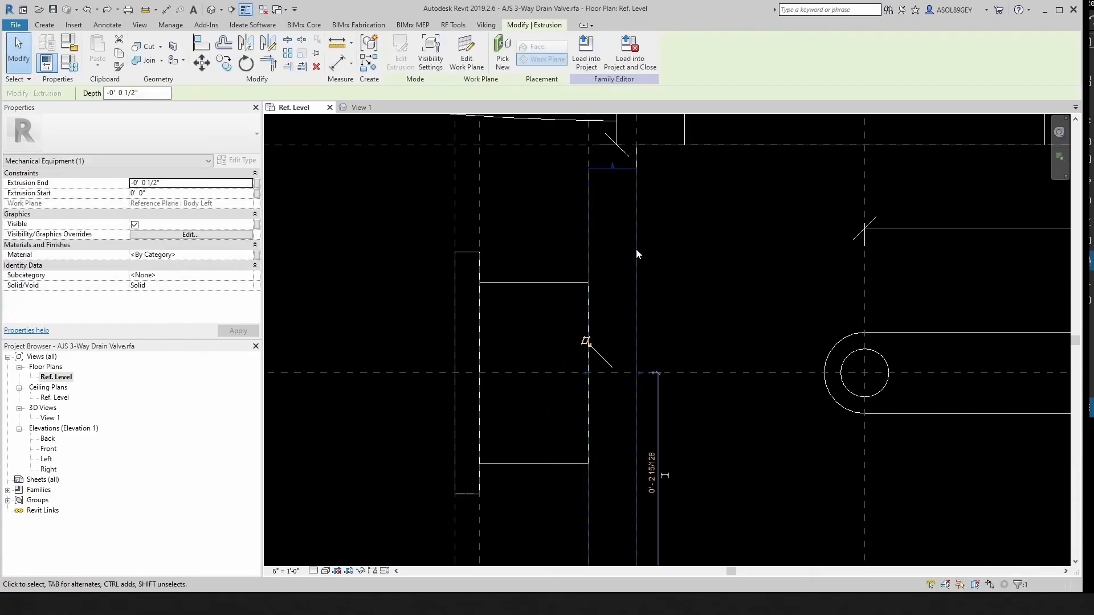
Pull the left cap's inner face off the Body Left reference plane, and realign it to that plane
{"action": "left_click_drag", "start_coordinate": [642, 374], "coordinate": [673, 374]}
{"action": "key", "text": "Escape"}
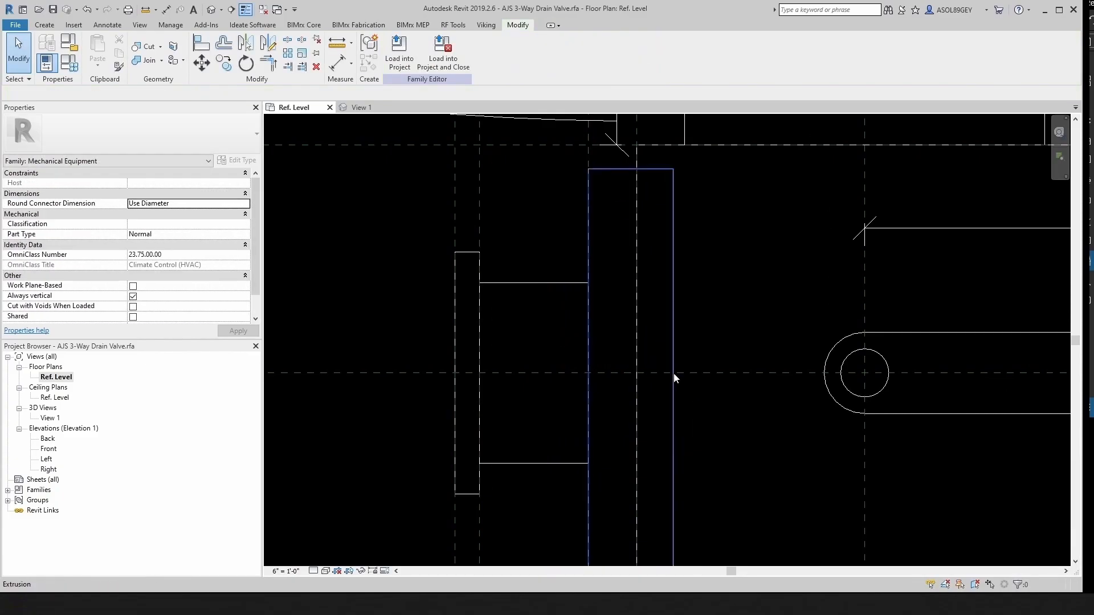
{"action": "key", "text": "a"}
{"action": "key", "text": "l"}
{"action": "middle_click_drag", "start_coordinate": [644, 277], "coordinate": [651, 371]}
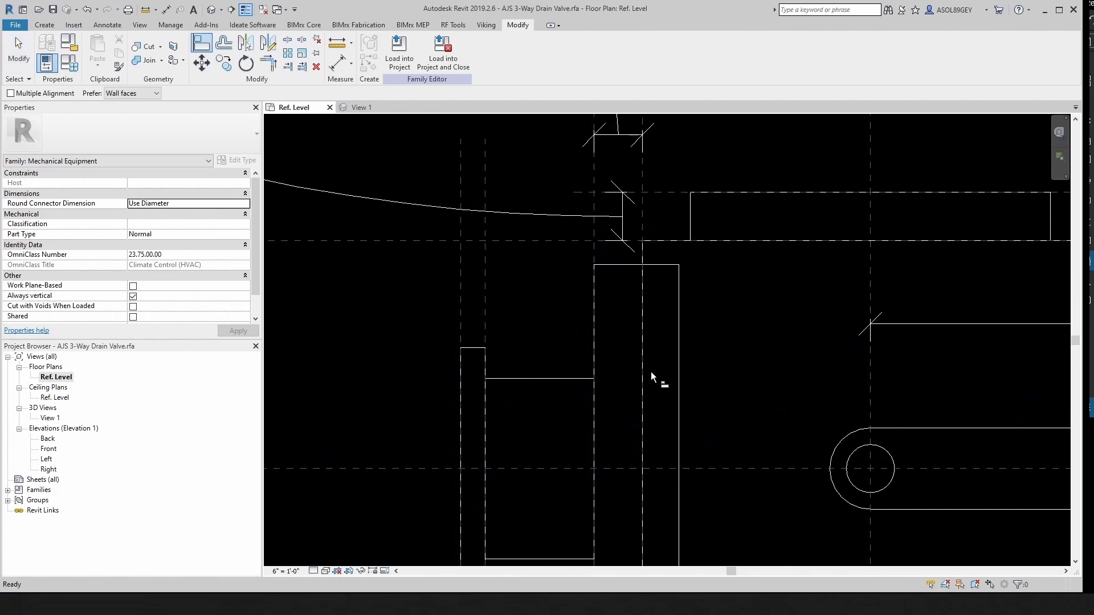
{"action": "left_click", "coordinate": [645, 214]}
{"action": "left_click", "coordinate": [678, 373]}
{"action": "scroll", "coordinate": [599, 294], "scroll_direction": "down", "scroll_amount": 3}
{"action": "scroll", "coordinate": [599, 294], "scroll_direction": "down", "scroll_amount": 2}
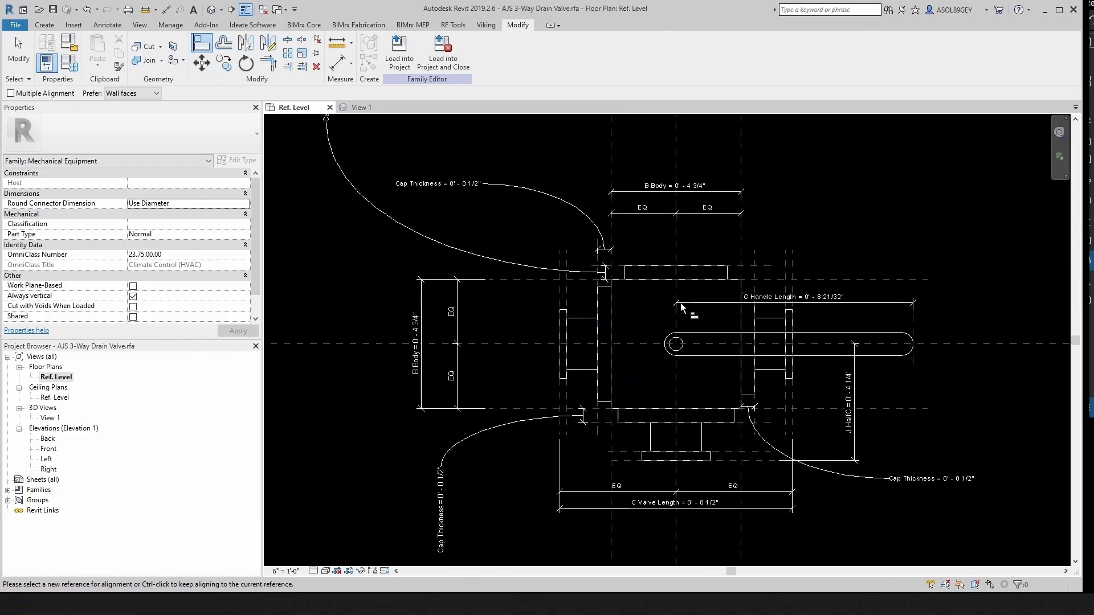
{"action": "scroll", "coordinate": [671, 409], "scroll_direction": "up", "scroll_amount": 2}
{"action": "scroll", "coordinate": [651, 449], "scroll_direction": "up", "scroll_amount": 3}
{"action": "key", "text": "Escape"}
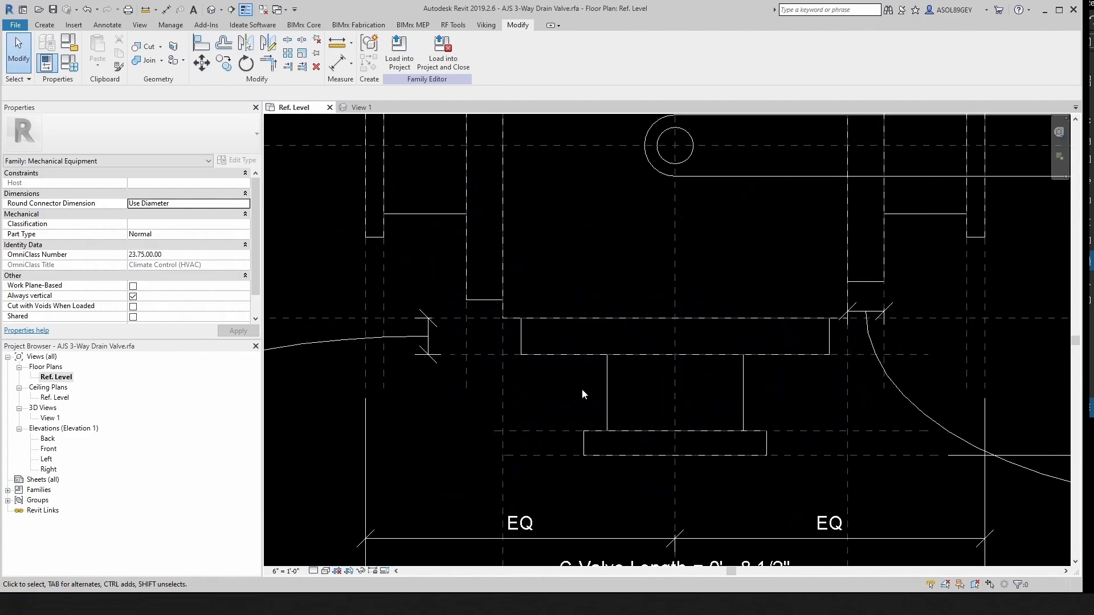
Try to stretch the front flange extrusion's outer face beyond its reference plane
{"action": "left_click", "coordinate": [584, 441]}
{"action": "scroll", "coordinate": [725, 509], "scroll_direction": "up", "scroll_amount": 1}
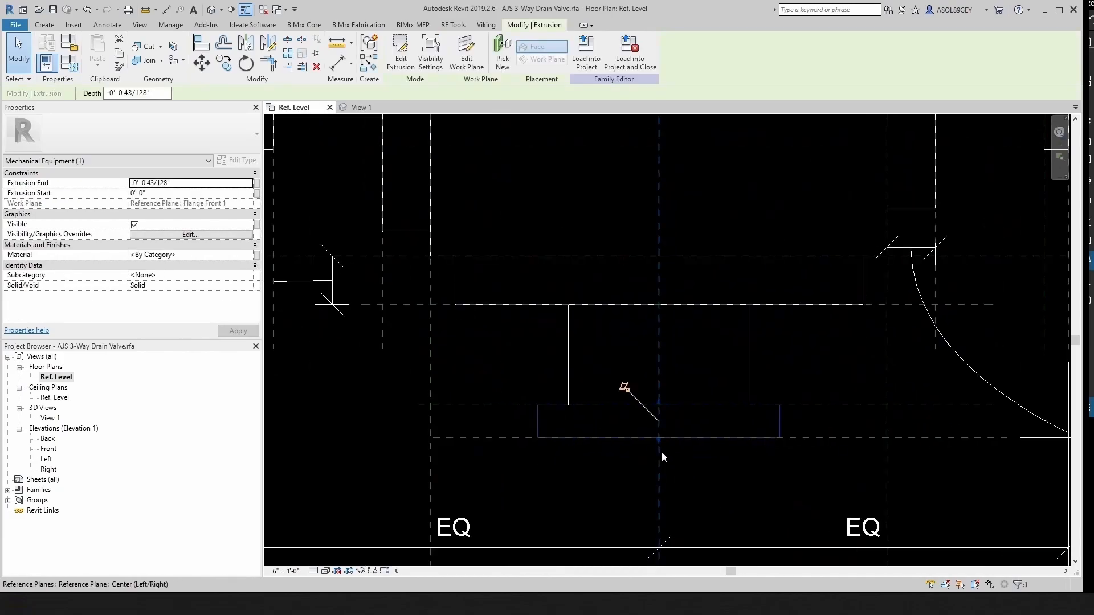
{"action": "left_click_drag", "start_coordinate": [660, 443], "coordinate": [662, 475]}
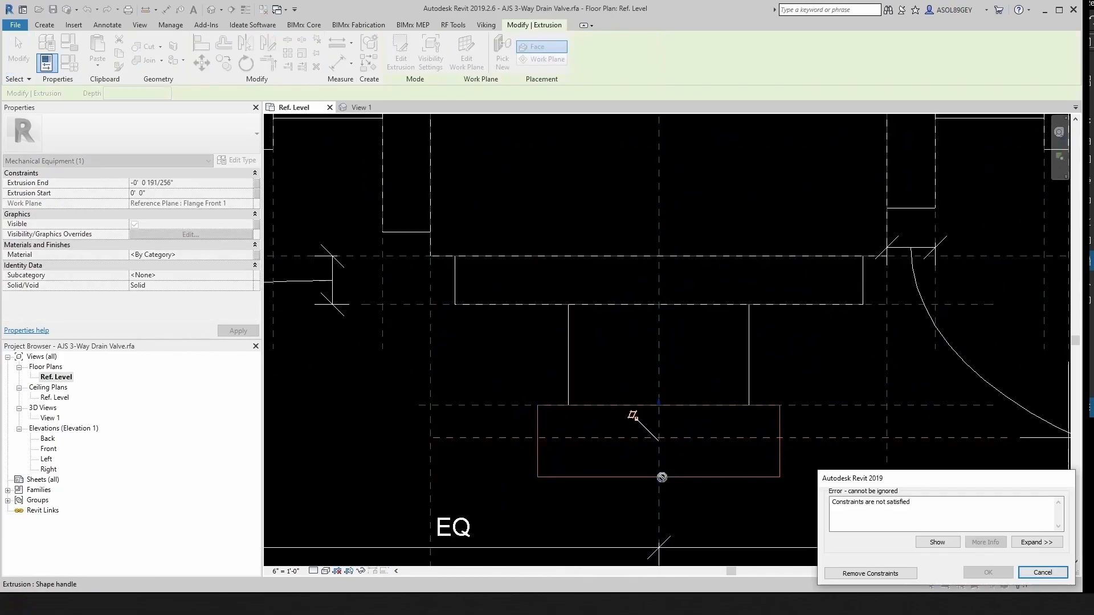
{"action": "key", "text": "ctrl+z"}
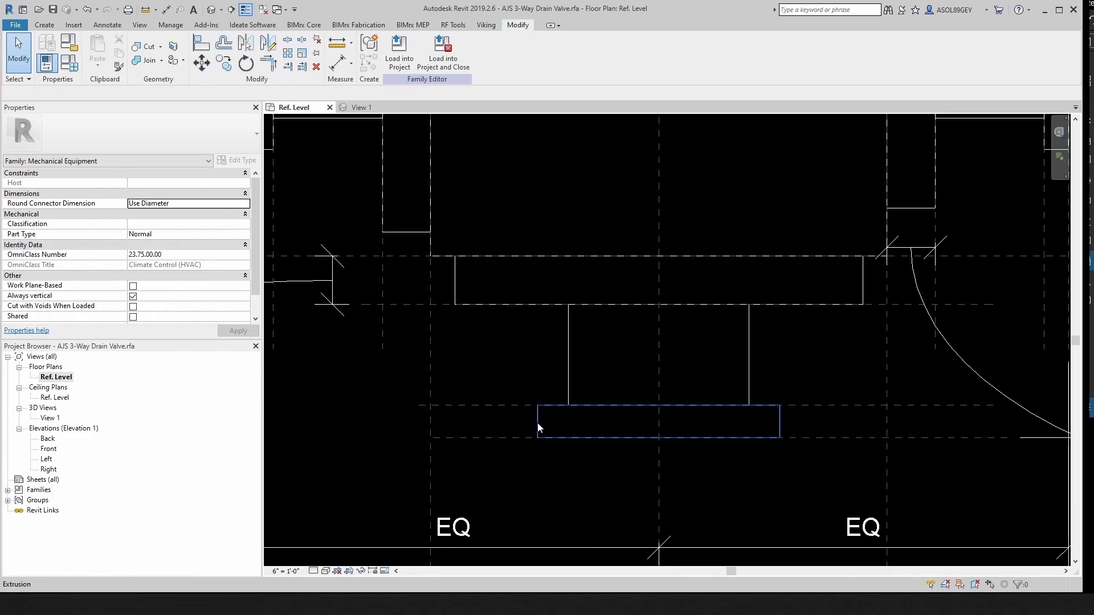
Pull the front flange extrusion's inner face off its reference plane toward the cap, and realign it to that plane
{"action": "left_click", "coordinate": [538, 426]}
{"action": "left_click_drag", "start_coordinate": [659, 404], "coordinate": [657, 375]}
{"action": "key", "text": "Escape"}
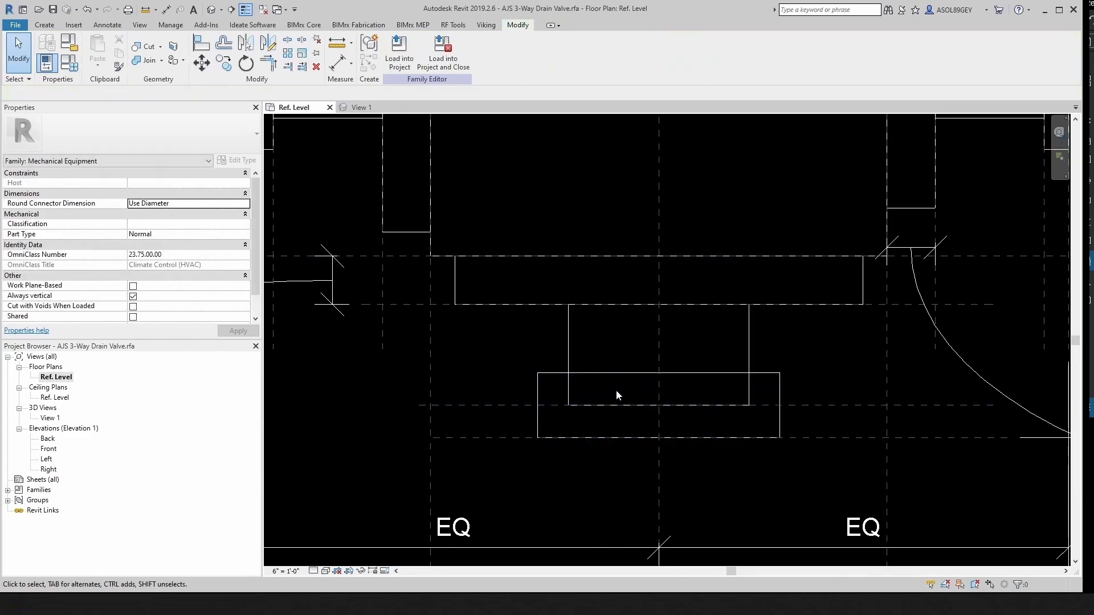
{"action": "key", "text": "a"}
{"action": "key", "text": "l"}
{"action": "left_click", "coordinate": [508, 405]}
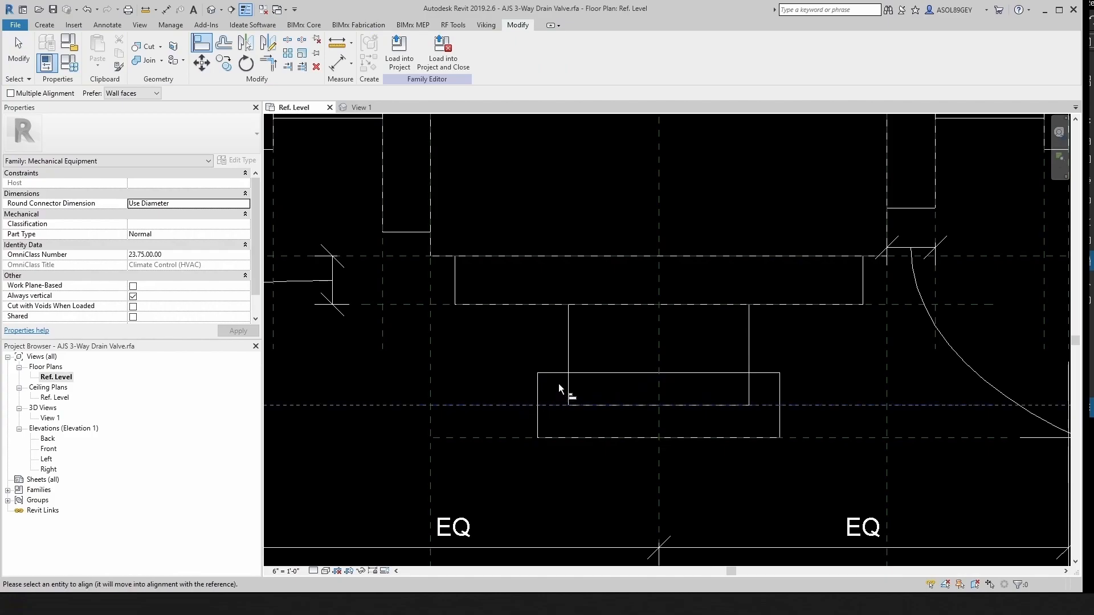
{"action": "left_click", "coordinate": [556, 373]}
{"action": "key", "text": "Escape"}
Try to stretch the front pipe neck extrusion's outer face past its reference plane into the flange
{"action": "scroll", "coordinate": [551, 365], "scroll_direction": "down", "scroll_amount": 2}
{"action": "scroll", "coordinate": [552, 365], "scroll_direction": "down", "scroll_amount": 1}
{"action": "scroll", "coordinate": [649, 388], "scroll_direction": "up", "scroll_amount": 1}
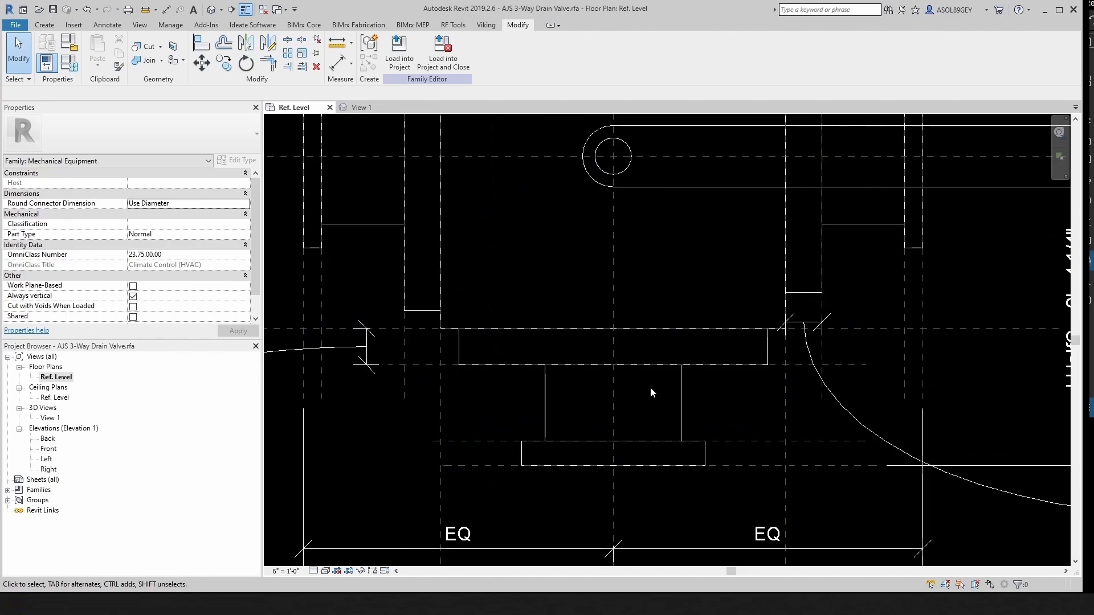
{"action": "left_click", "coordinate": [679, 396]}
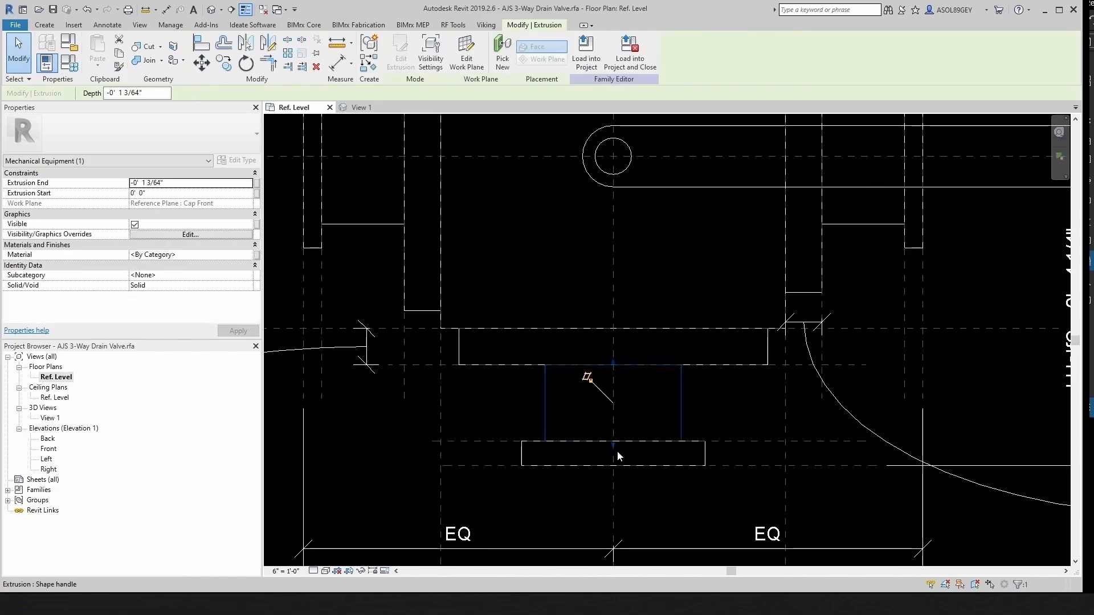
{"action": "left_click_drag", "start_coordinate": [614, 446], "coordinate": [640, 478]}
{"action": "key", "text": "Escape"}
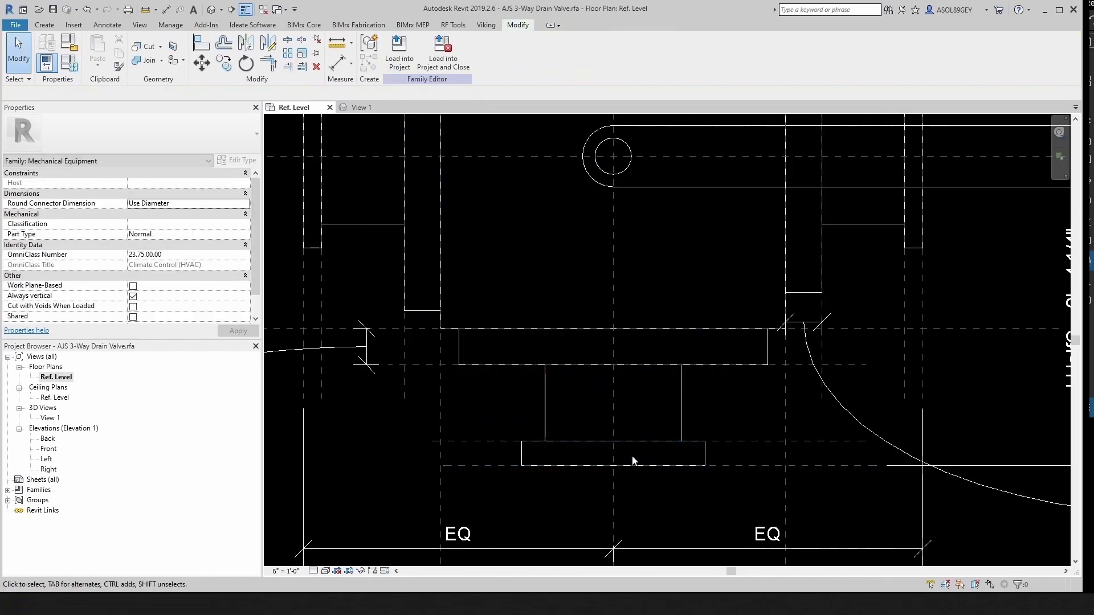
{"action": "left_click", "coordinate": [684, 407]}
{"action": "scroll", "coordinate": [625, 454], "scroll_direction": "up", "scroll_amount": 2}
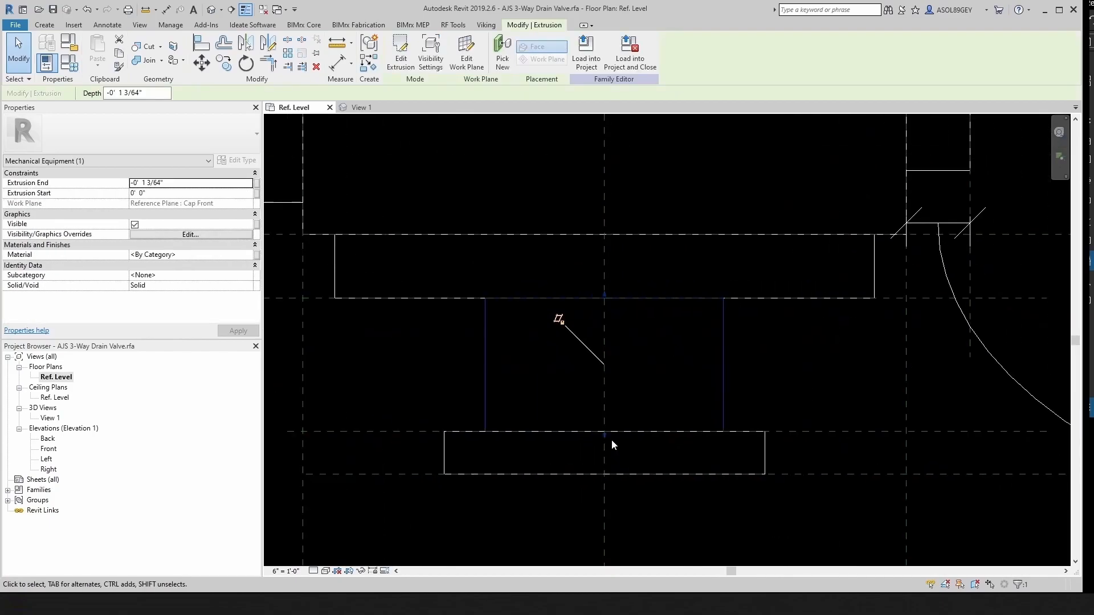
{"action": "left_click_drag", "start_coordinate": [604, 433], "coordinate": [605, 442]}
{"action": "key", "text": "Escape"}
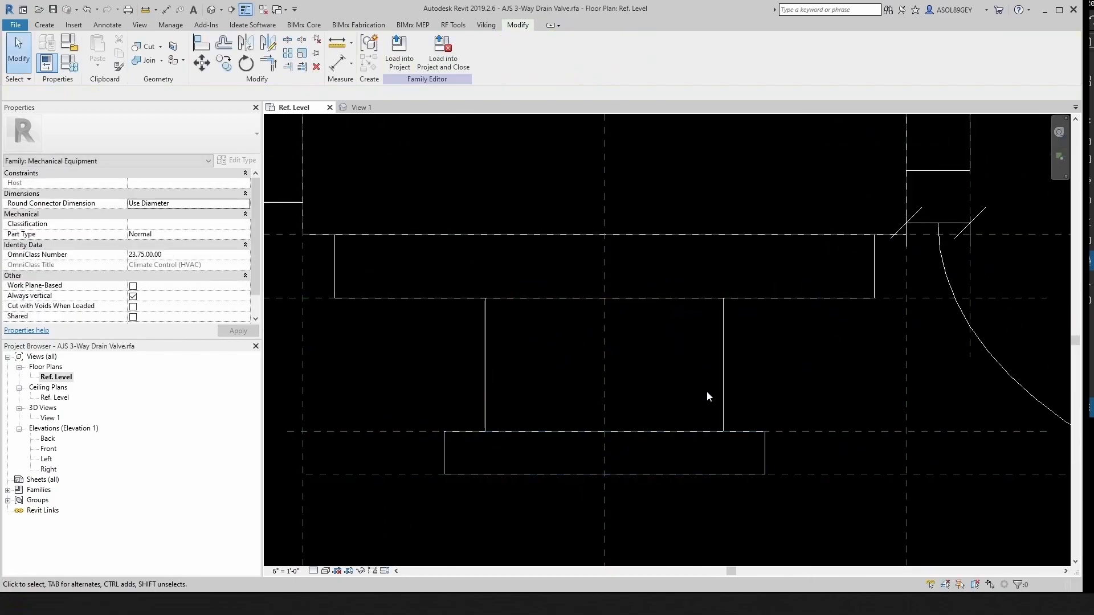
Pull the front pipe neck's inner face into the cap, realign it to the front cap's outer reference plane, and lock the alignment
{"action": "left_click", "coordinate": [722, 391]}
{"action": "left_click_drag", "start_coordinate": [605, 297], "coordinate": [604, 269]}
{"action": "key", "text": "Escape"}
{"action": "key", "text": "l"}
{"action": "left_click", "coordinate": [316, 298]}
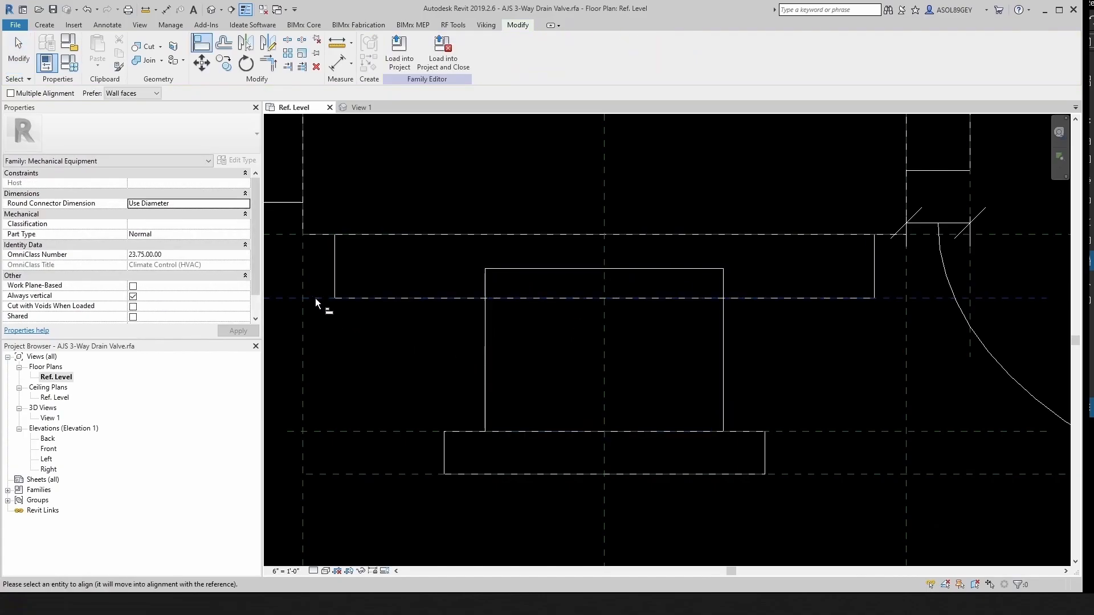
{"action": "left_click", "coordinate": [560, 270]}
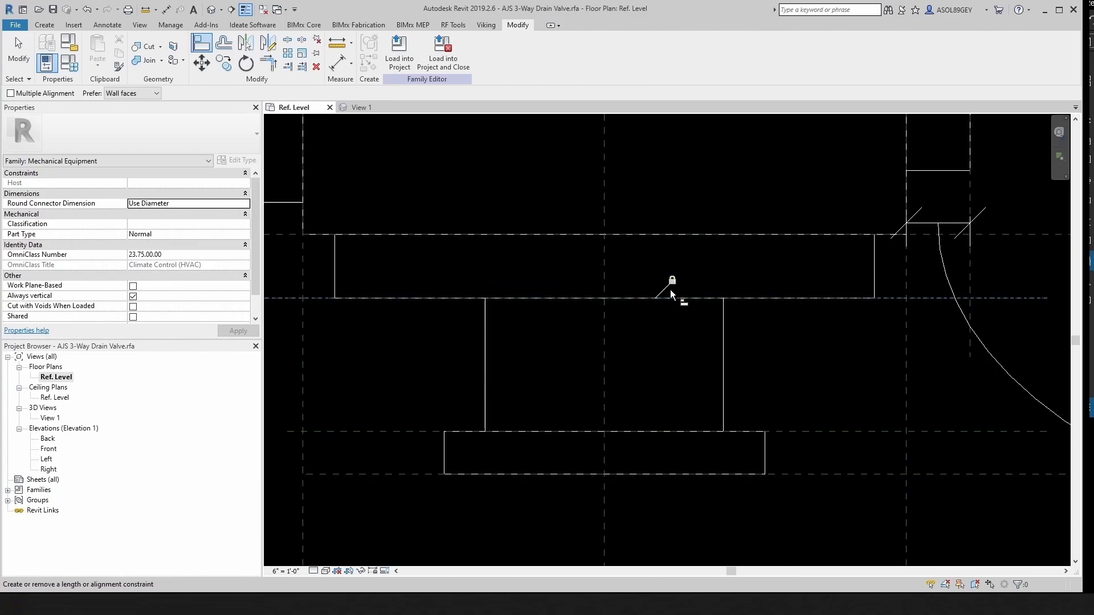
{"action": "key", "text": "Escape"}
Try to pull the front cap extrusion's outer face off its reference plane toward the flange
{"action": "scroll", "coordinate": [642, 370], "scroll_direction": "down", "scroll_amount": 5}
{"action": "middle_click_drag", "start_coordinate": [779, 339], "coordinate": [772, 383]}
{"action": "left_click", "coordinate": [750, 356]}
{"action": "scroll", "coordinate": [633, 383], "scroll_direction": "up", "scroll_amount": 3}
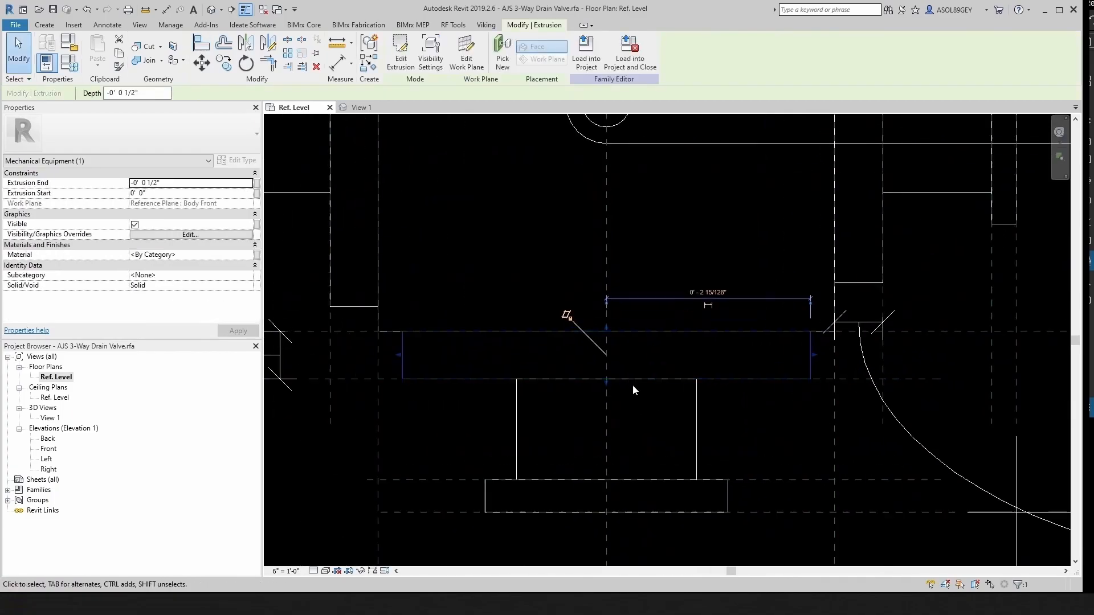
{"action": "left_click_drag", "start_coordinate": [602, 389], "coordinate": [603, 394]}
{"action": "key", "text": "Escape"}
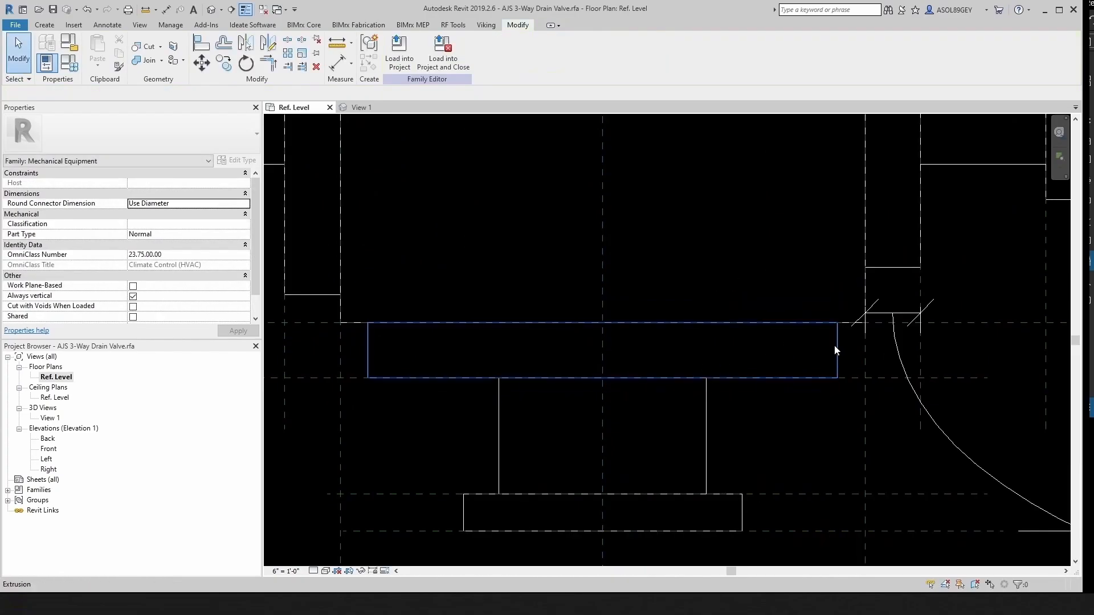
Pull the front cap's inner face off the Body Front reference plane, realign it to that plane, and lock the alignment
{"action": "left_click", "coordinate": [837, 344]}
{"action": "scroll", "coordinate": [599, 319], "scroll_direction": "up", "scroll_amount": 2}
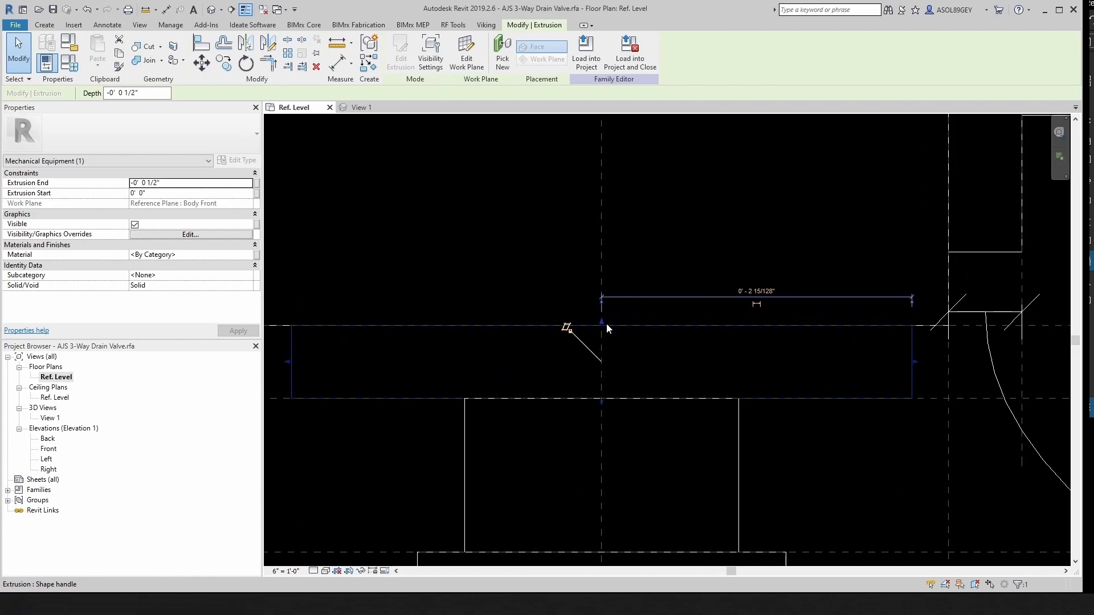
{"action": "left_click_drag", "start_coordinate": [607, 323], "coordinate": [609, 294]}
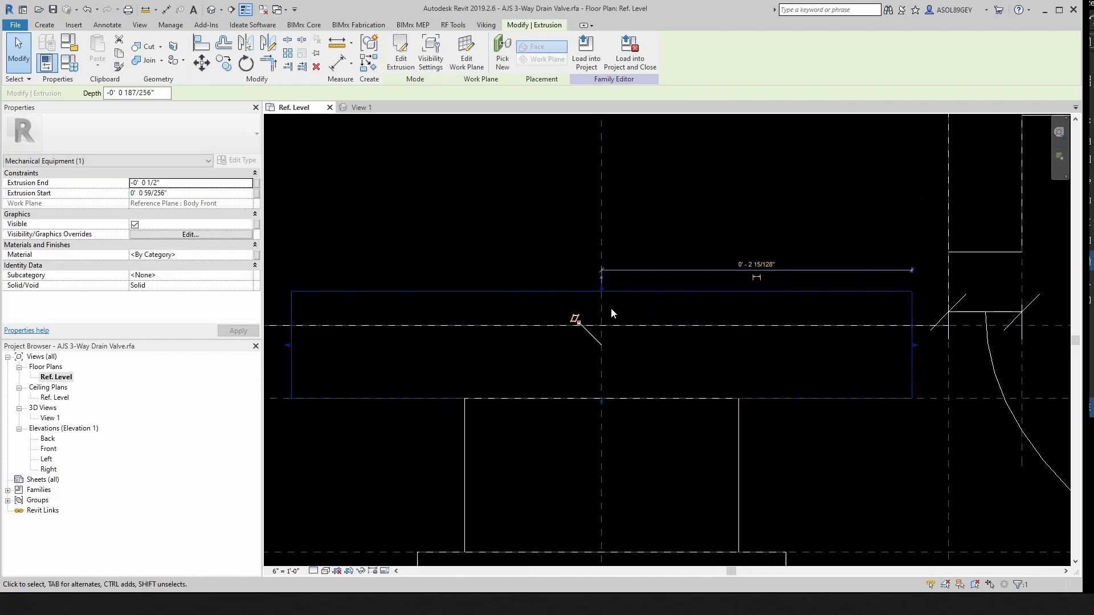
{"action": "scroll", "coordinate": [608, 307], "scroll_direction": "down", "scroll_amount": 3}
{"action": "key", "text": "Escape"}
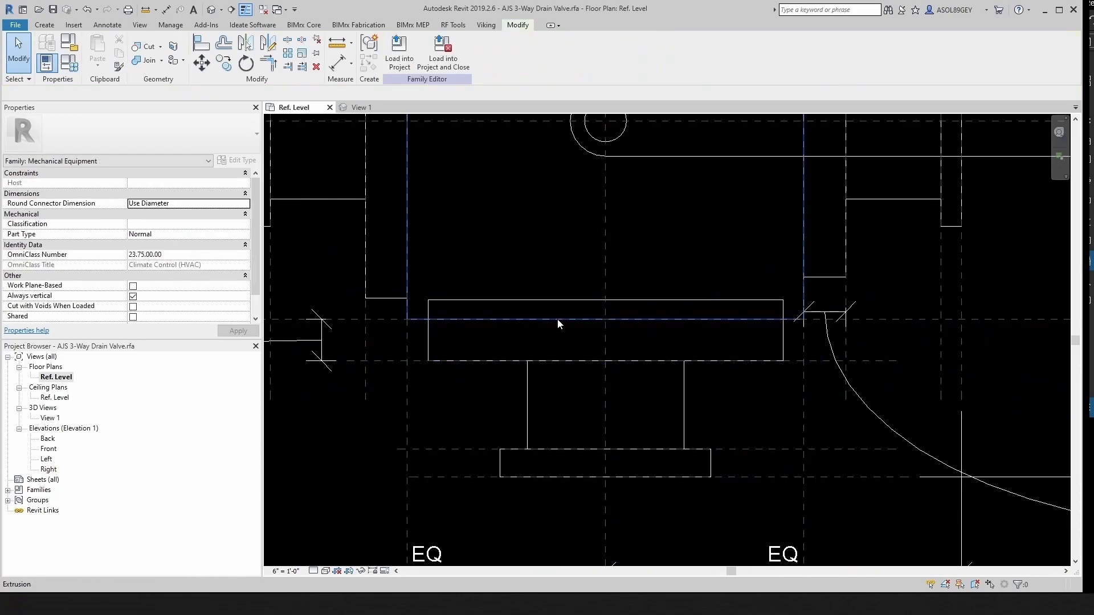
{"action": "key", "text": "a"}
{"action": "key", "text": "l"}
{"action": "left_click", "coordinate": [394, 319]}
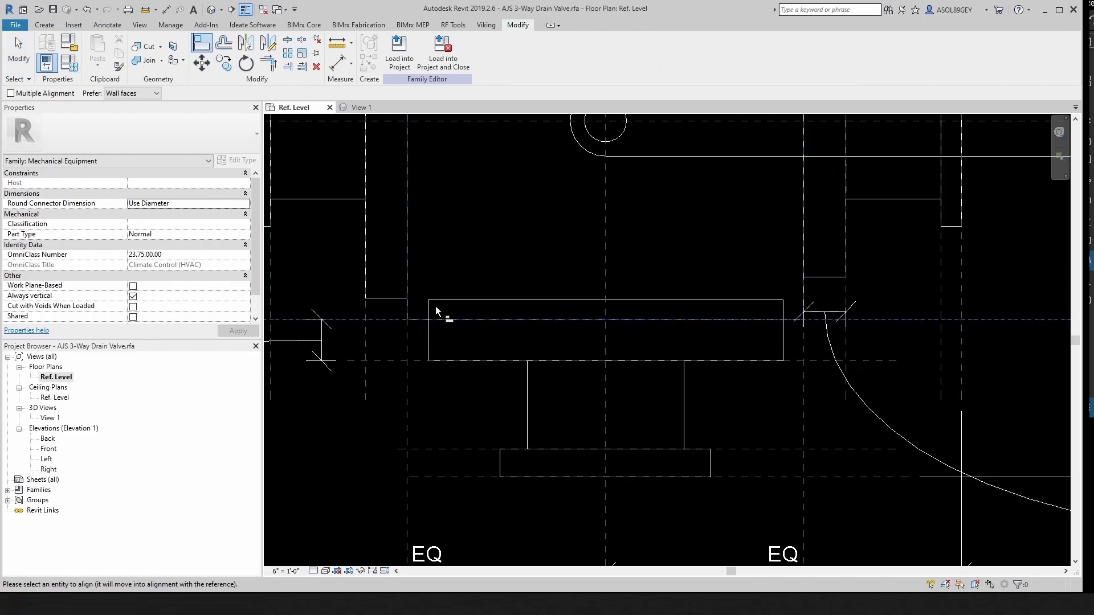
{"action": "left_click", "coordinate": [440, 300]}
{"action": "left_click", "coordinate": [682, 303]}
{"action": "scroll", "coordinate": [606, 359], "scroll_direction": "down", "scroll_amount": 6}
{"action": "middle_click_drag", "start_coordinate": [739, 320], "coordinate": [652, 389]}
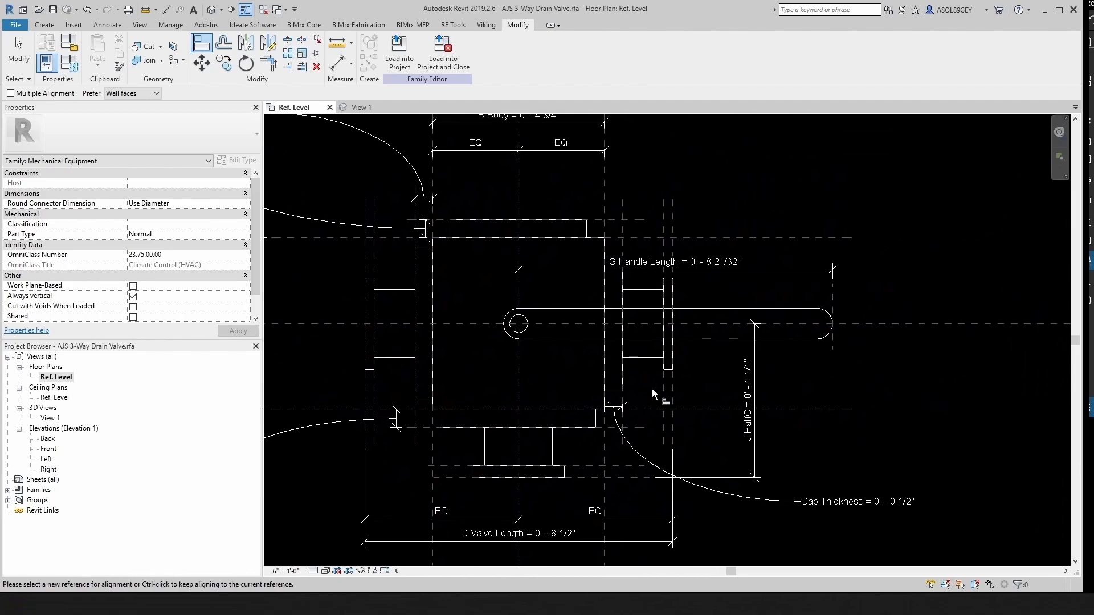
{"action": "scroll", "coordinate": [649, 385], "scroll_direction": "up", "scroll_amount": 2}
{"action": "key", "text": "Escape"}
{"action": "key", "text": "Escape"}
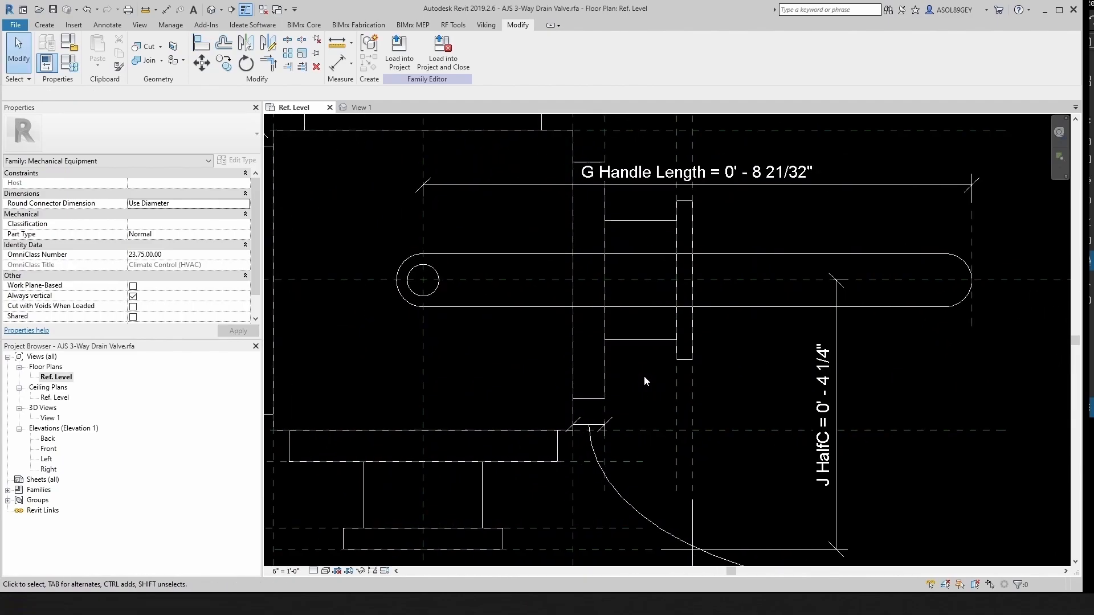
Try to pull the right flange extrusion's outer face off its reference plane
{"action": "left_click", "coordinate": [685, 360]}
{"action": "scroll", "coordinate": [685, 283], "scroll_direction": "up", "scroll_amount": 2}
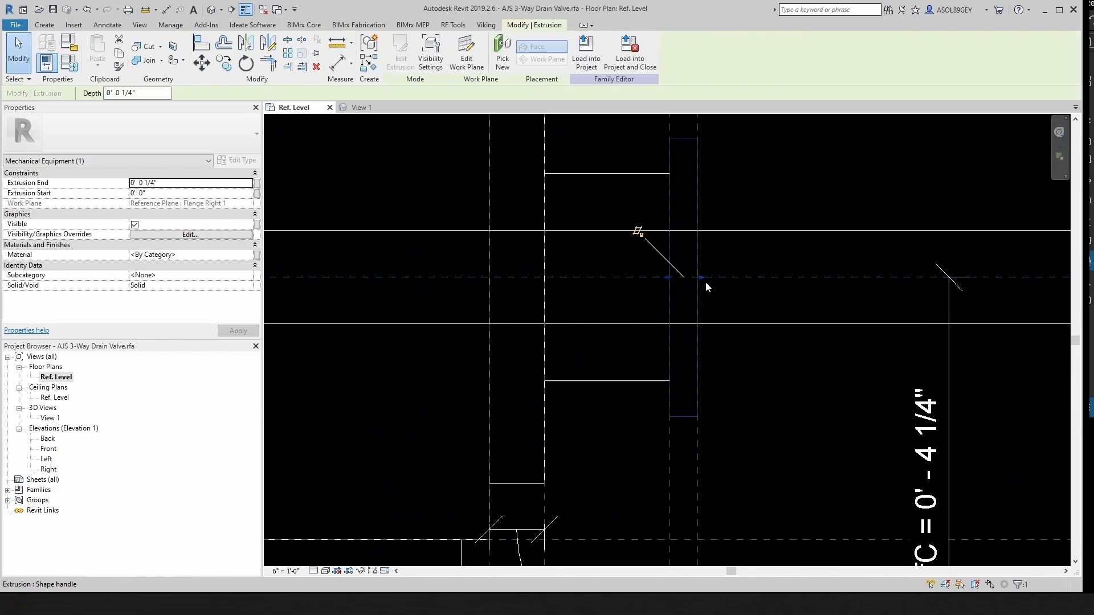
{"action": "key", "text": "Escape"}
{"action": "scroll", "coordinate": [713, 278], "scroll_direction": "up", "scroll_amount": 1}
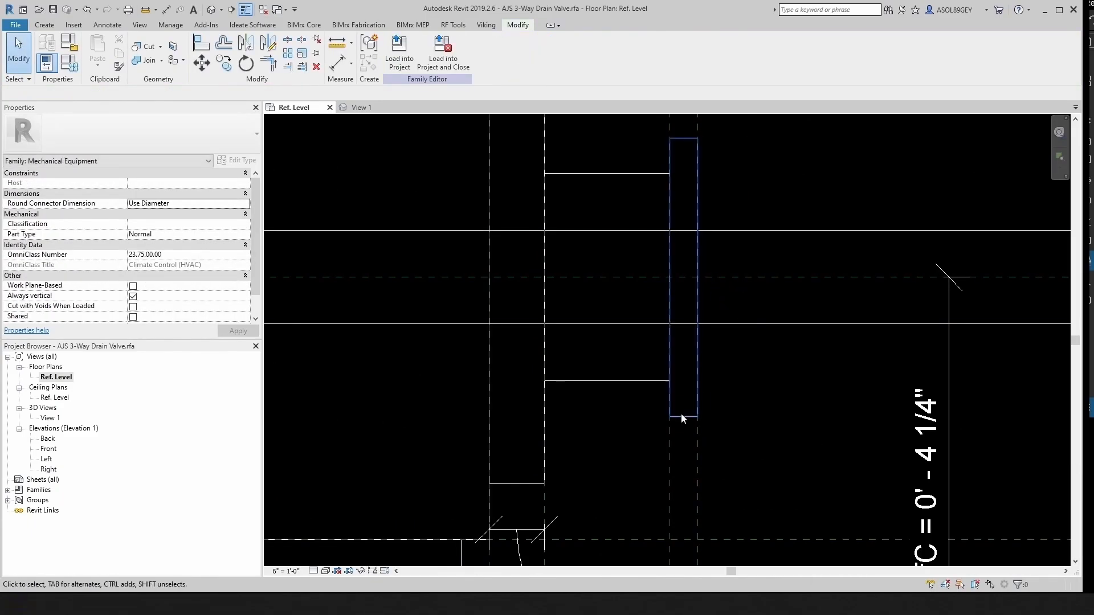
Pull the right flange's inner face toward the cap, realign it to the flange's inner reference plane, and lock the alignment
{"action": "left_click", "coordinate": [677, 381]}
{"action": "scroll", "coordinate": [666, 283], "scroll_direction": "up", "scroll_amount": 1}
{"action": "left_click_drag", "start_coordinate": [665, 277], "coordinate": [645, 276]}
{"action": "left_click", "coordinate": [640, 346]}
{"action": "key", "text": "a"}
{"action": "key", "text": "l"}
{"action": "left_click", "coordinate": [669, 461]}
{"action": "left_click", "coordinate": [645, 341]}
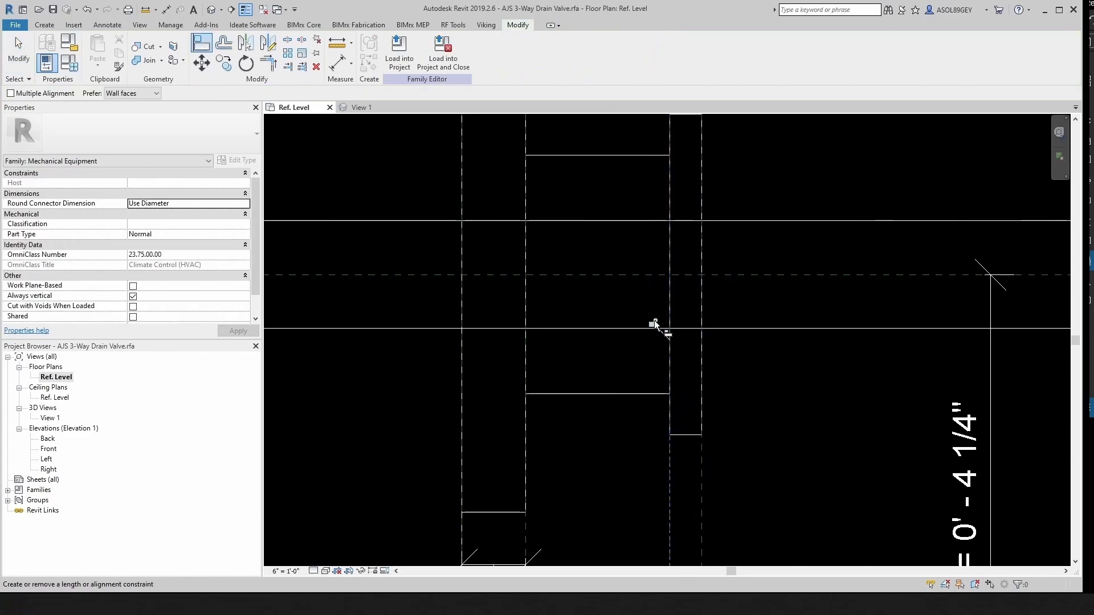
{"action": "scroll", "coordinate": [615, 401], "scroll_direction": "down", "scroll_amount": 2}
{"action": "middle_click_drag", "start_coordinate": [610, 398], "coordinate": [597, 410]}
{"action": "key", "text": "Escape"}
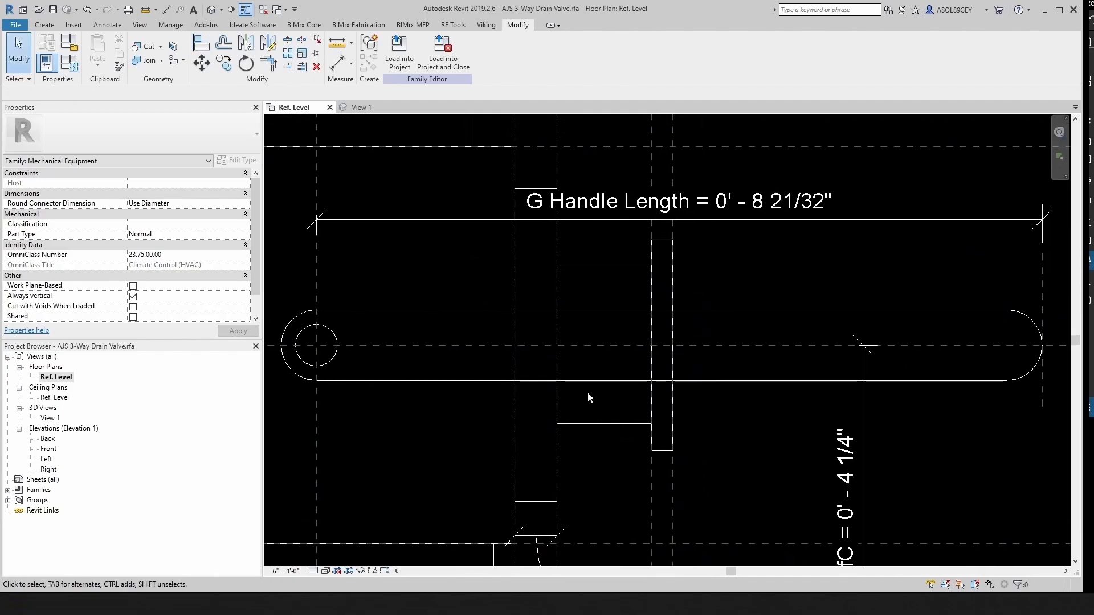
Pull the right pipe neck's inner face into the cap, realign it to the Cap Right reference plane, and lock the alignment
{"action": "scroll", "coordinate": [588, 393], "scroll_direction": "up", "scroll_amount": 1}
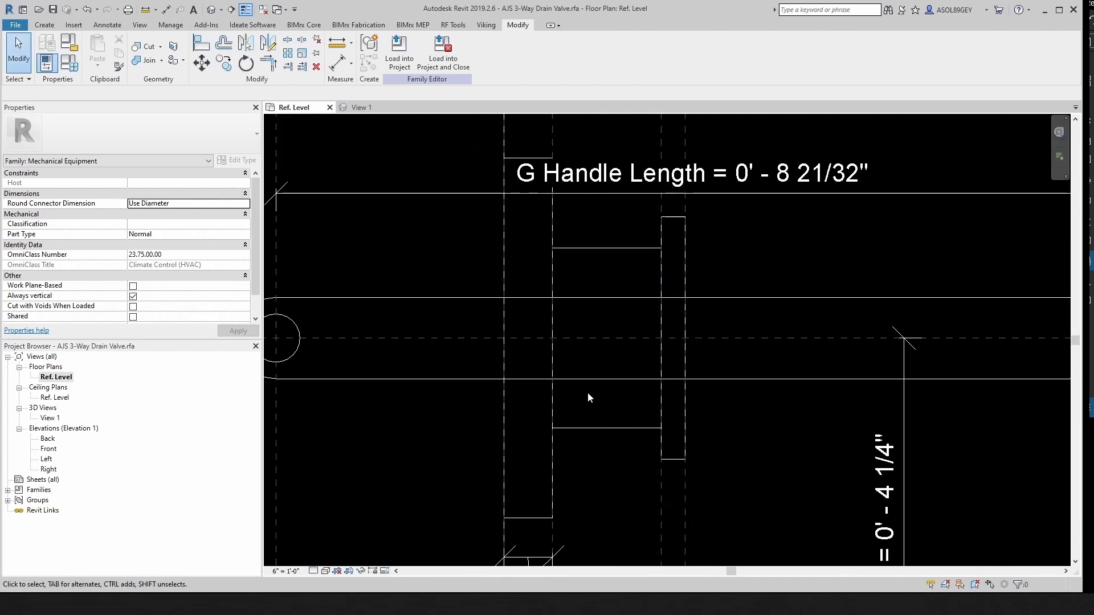
{"action": "left_click", "coordinate": [620, 251]}
{"action": "left_click_drag", "start_coordinate": [548, 338], "coordinate": [532, 337]}
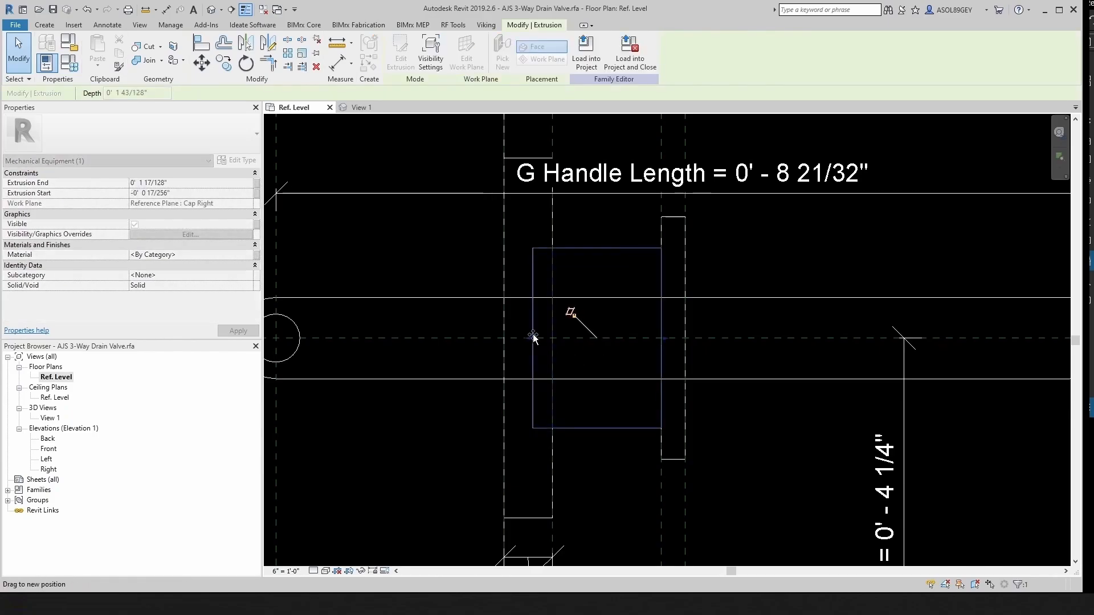
{"action": "key", "text": "Escape"}
{"action": "key", "text": "a"}
{"action": "key", "text": "l"}
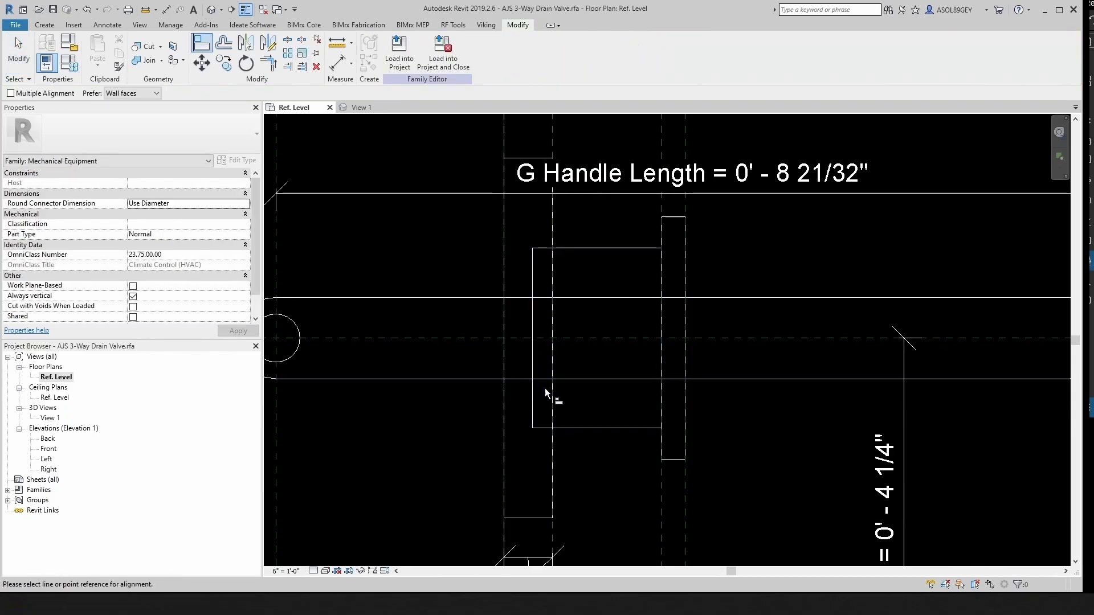
{"action": "left_click", "coordinate": [553, 520]}
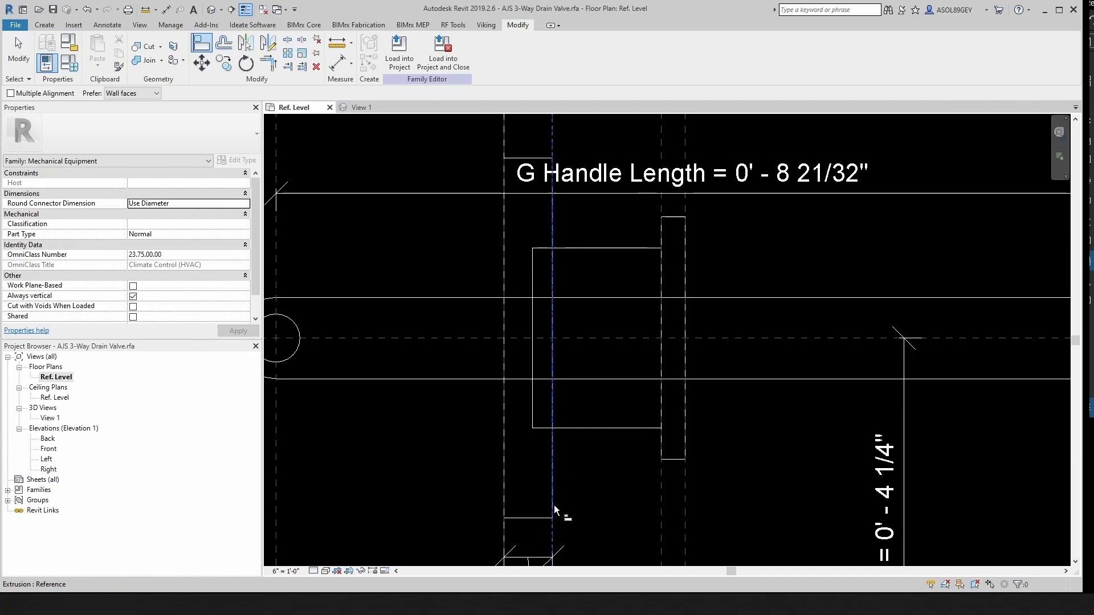
{"action": "left_click", "coordinate": [533, 350]}
{"action": "left_click", "coordinate": [535, 323]}
{"action": "scroll", "coordinate": [607, 420], "scroll_direction": "down", "scroll_amount": 3}
{"action": "scroll", "coordinate": [567, 464], "scroll_direction": "up", "scroll_amount": 2}
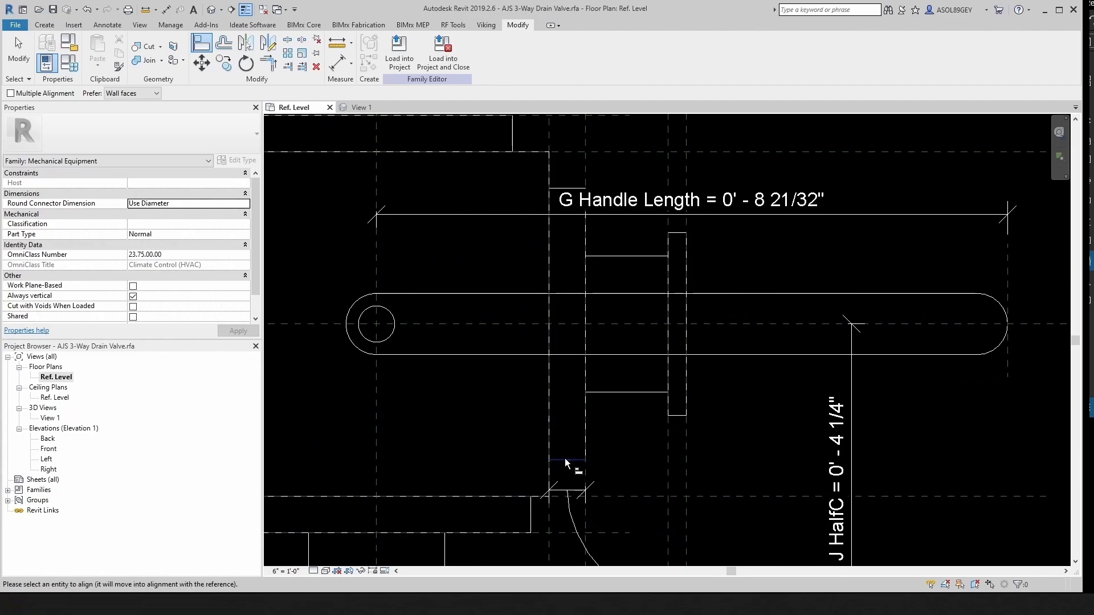
{"action": "key", "text": "Escape"}
Pull the right cap's inner face off the Body Right reference plane, realign it to that plane, and lock the alignment
{"action": "left_click", "coordinate": [566, 459]}
{"action": "scroll", "coordinate": [546, 333], "scroll_direction": "up", "scroll_amount": 1}
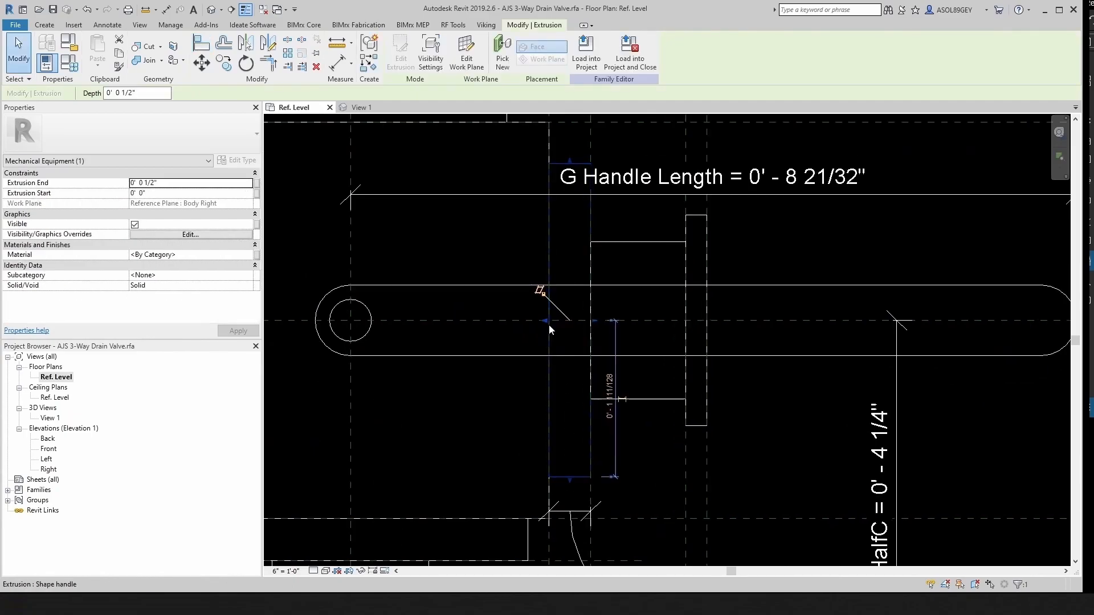
{"action": "left_click_drag", "start_coordinate": [545, 325], "coordinate": [530, 292]}
{"action": "left_click", "coordinate": [505, 403]}
{"action": "key", "text": "a"}
{"action": "key", "text": "l"}
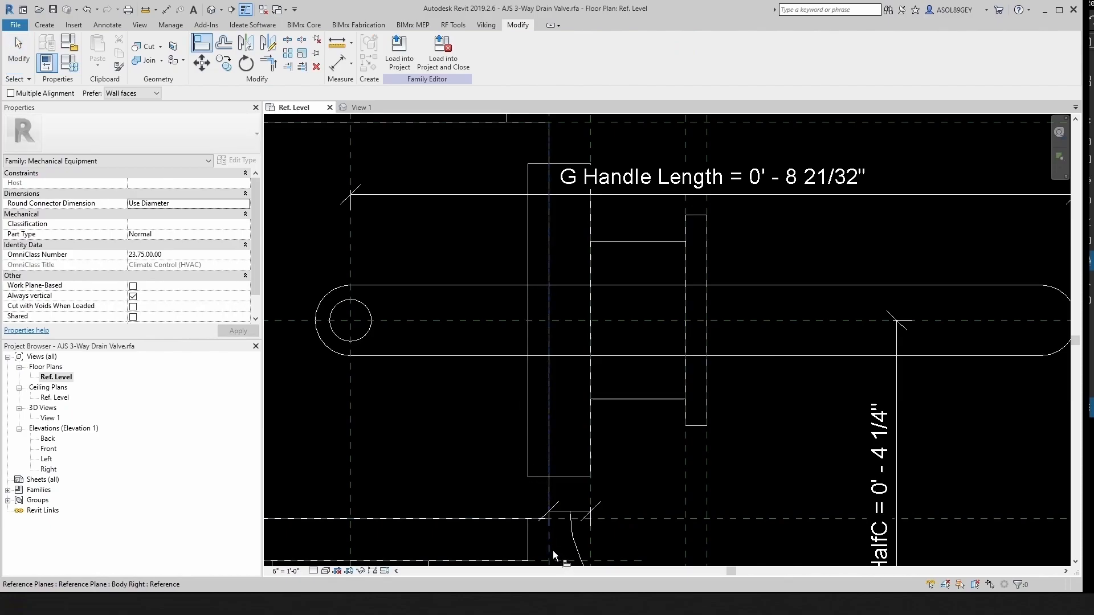
{"action": "left_click", "coordinate": [551, 548]}
{"action": "left_click", "coordinate": [528, 422]}
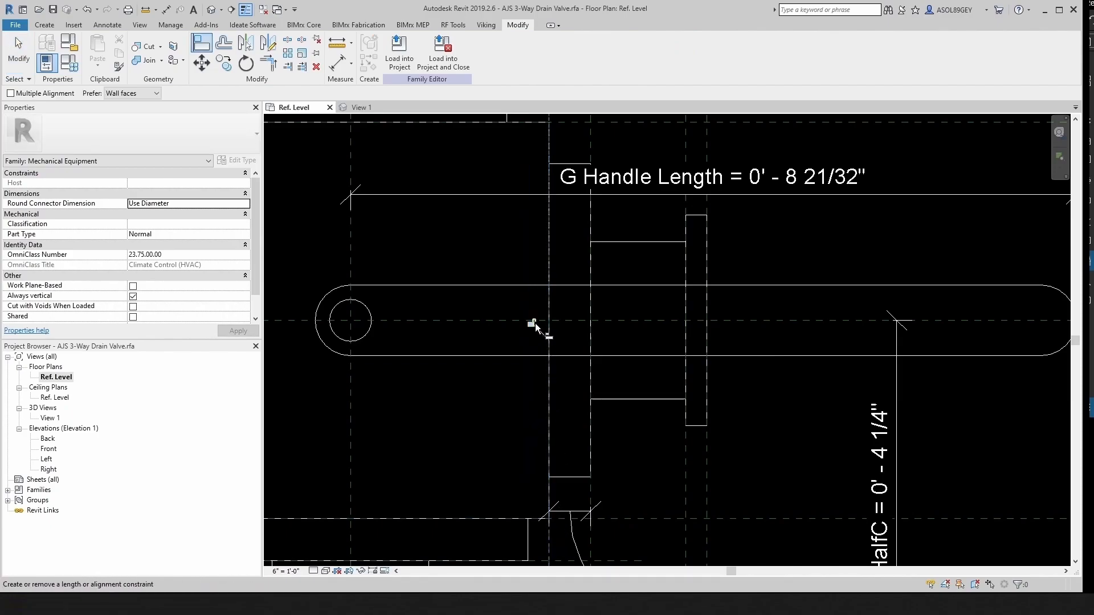
{"action": "key", "text": "Escape"}
Open the family types and switch to another size type to flex the valve geometry
{"action": "scroll", "coordinate": [627, 356], "scroll_direction": "down", "scroll_amount": 5}
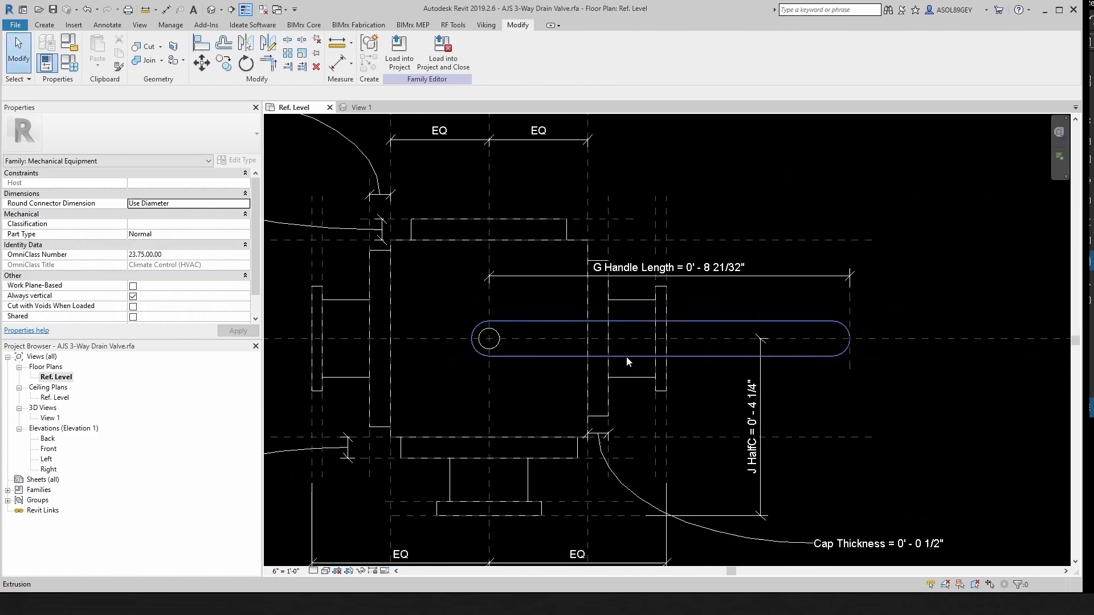
{"action": "middle_click_drag", "start_coordinate": [625, 372], "coordinate": [646, 382]}
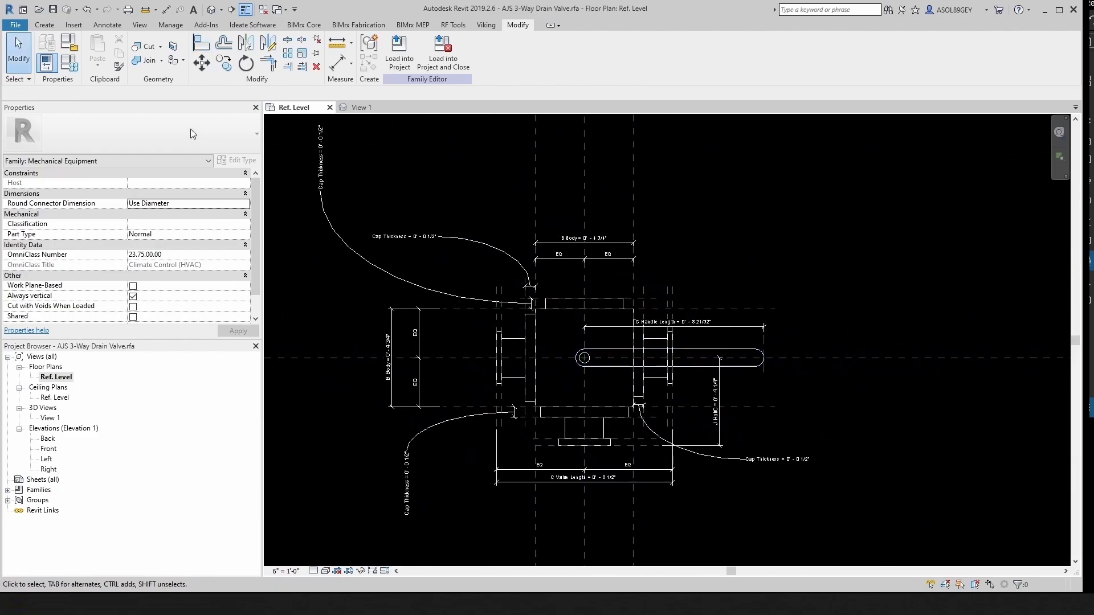
{"action": "left_click", "coordinate": [66, 72]}
{"action": "left_click", "coordinate": [540, 222]}
{"action": "left_click", "coordinate": [519, 234]}
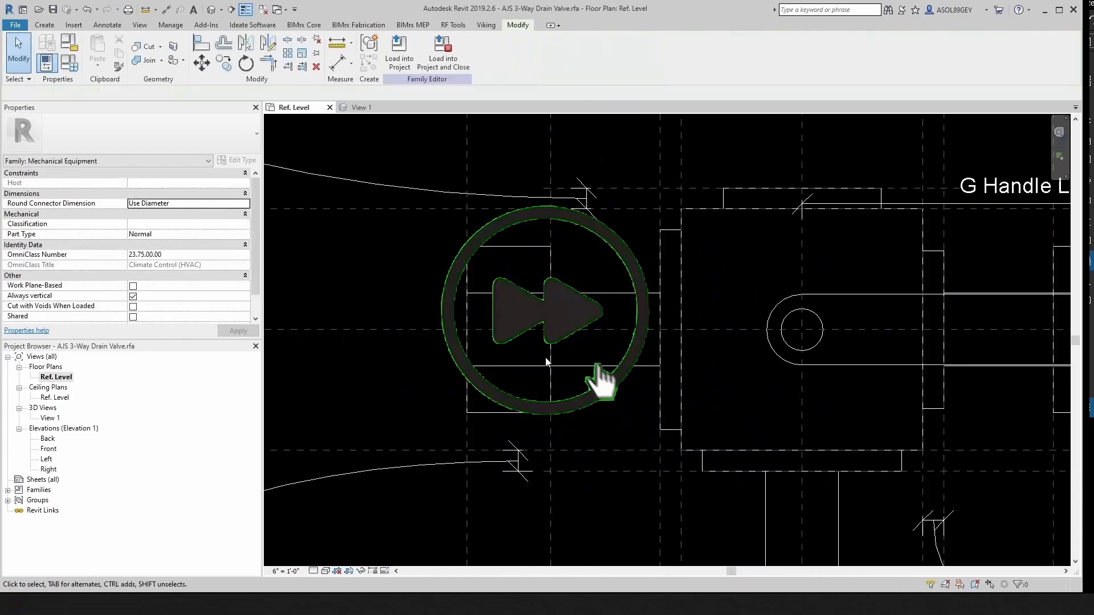
Realign the pipe necks' outer faces with the flange reference planes, using Flange Right 2 for the right neck
{"action": "key", "text": "a"}
{"action": "key", "text": "l"}
{"action": "scroll", "coordinate": [580, 343], "scroll_direction": "up", "scroll_amount": 3}
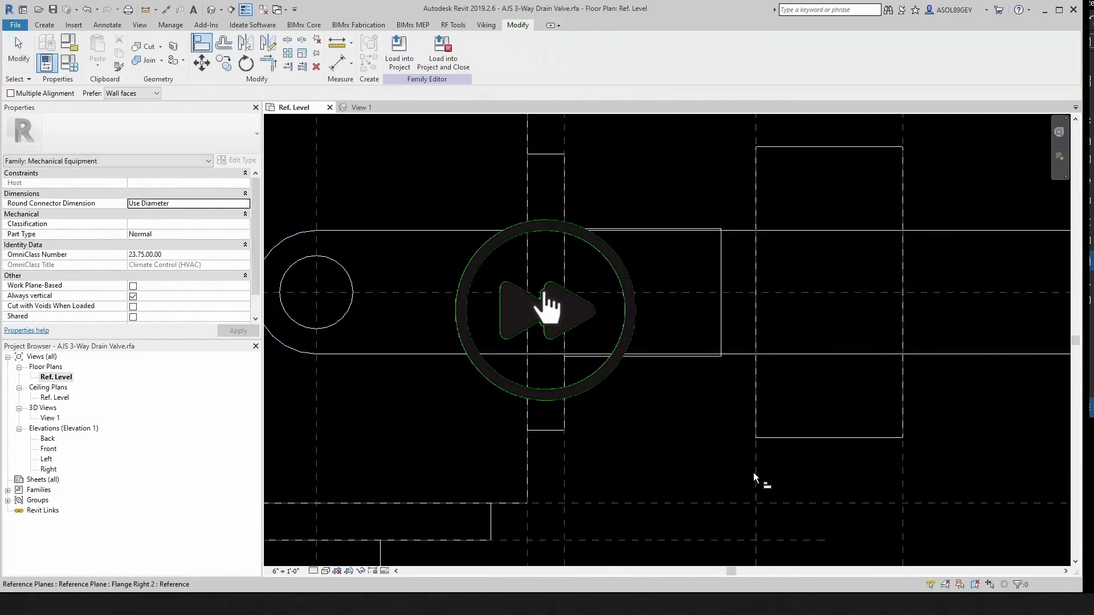
{"action": "key", "text": "Escape"}
{"action": "scroll", "coordinate": [653, 392], "scroll_direction": "down", "scroll_amount": 4}
{"action": "scroll", "coordinate": [498, 335], "scroll_direction": "up", "scroll_amount": 5}
{"action": "left_click", "coordinate": [498, 335]}
{"action": "key", "text": "a"}
{"action": "key", "text": "l"}
{"action": "scroll", "coordinate": [703, 503], "scroll_direction": "down", "scroll_amount": 3}
{"action": "key", "text": "Escape"}
{"action": "scroll", "coordinate": [315, 180], "scroll_direction": "down", "scroll_amount": 4}
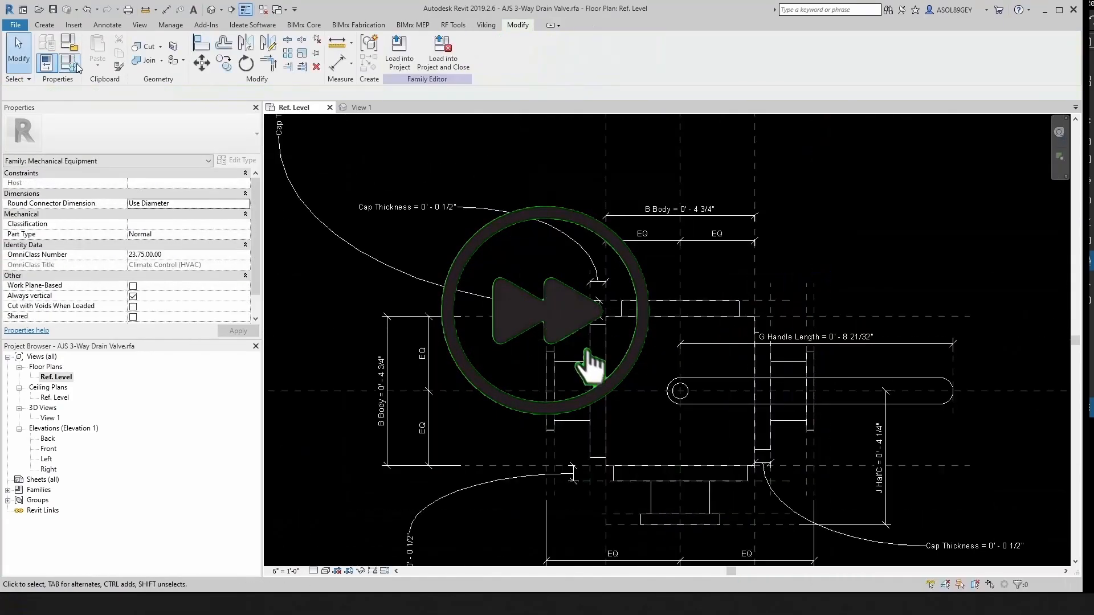
{"action": "scroll", "coordinate": [494, 266], "scroll_direction": "up", "scroll_amount": 3}
{"action": "left_click", "coordinate": [671, 327]}
{"action": "key", "text": "Escape"}
{"action": "scroll", "coordinate": [674, 322], "scroll_direction": "down", "scroll_amount": 4}
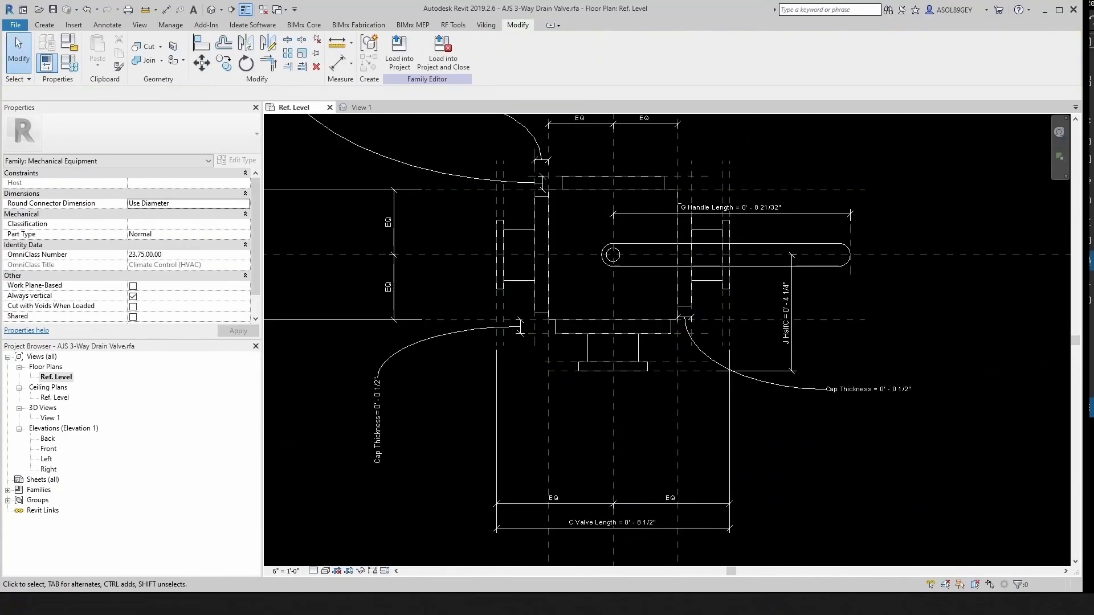
Inspect the left flange extrusion and the surrounding pipe flange geometry in the plan view
{"action": "scroll", "coordinate": [501, 385], "scroll_direction": "up", "scroll_amount": 4}
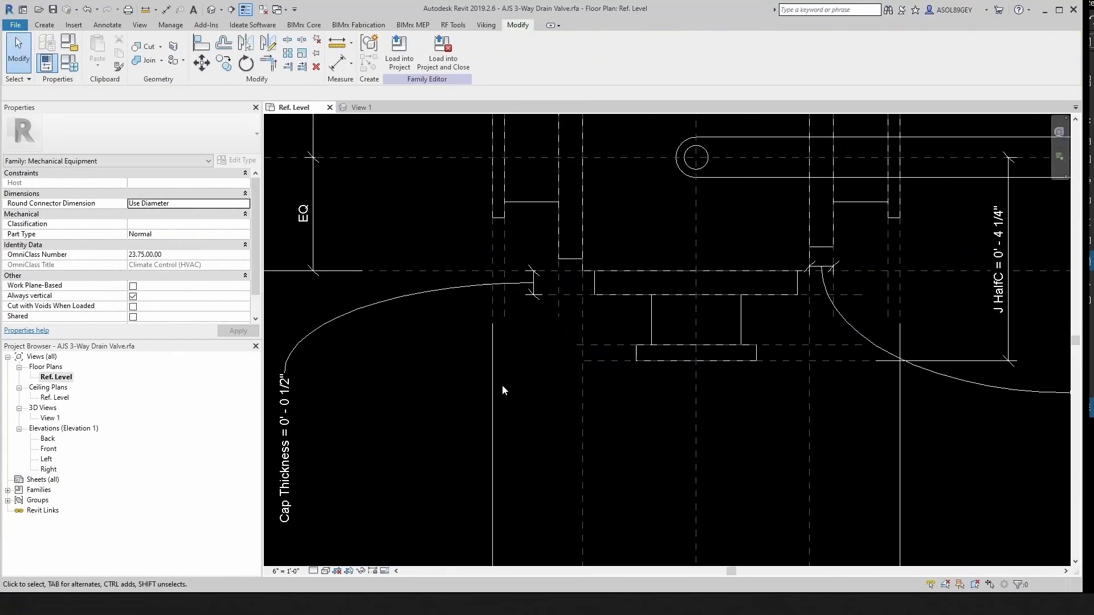
{"action": "scroll", "coordinate": [503, 370], "scroll_direction": "down", "scroll_amount": 3}
{"action": "scroll", "coordinate": [498, 307], "scroll_direction": "up", "scroll_amount": 2}
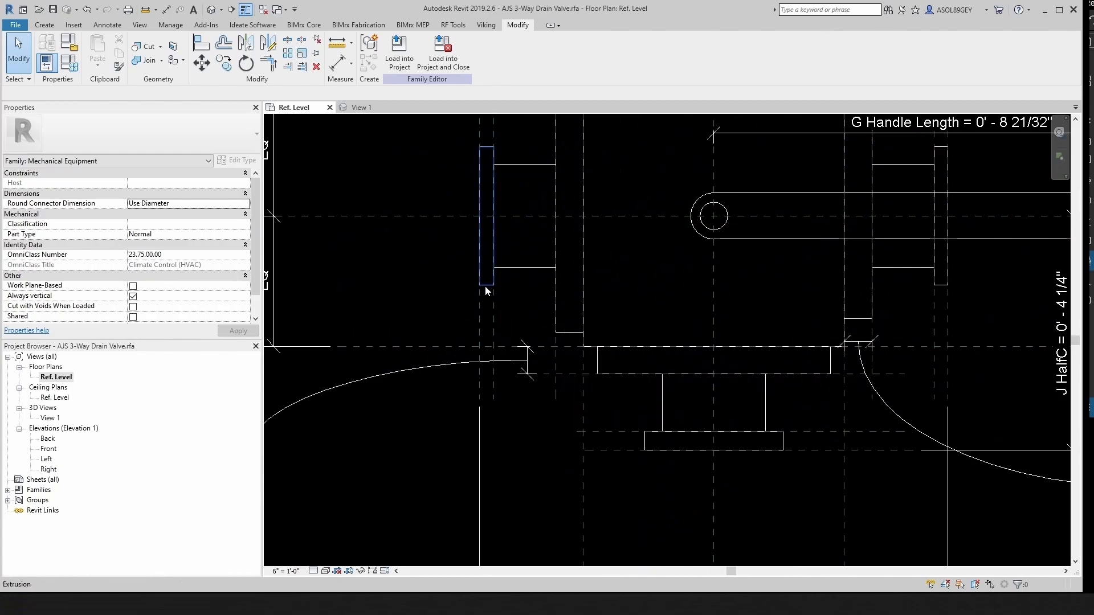
{"action": "left_click", "coordinate": [484, 285]}
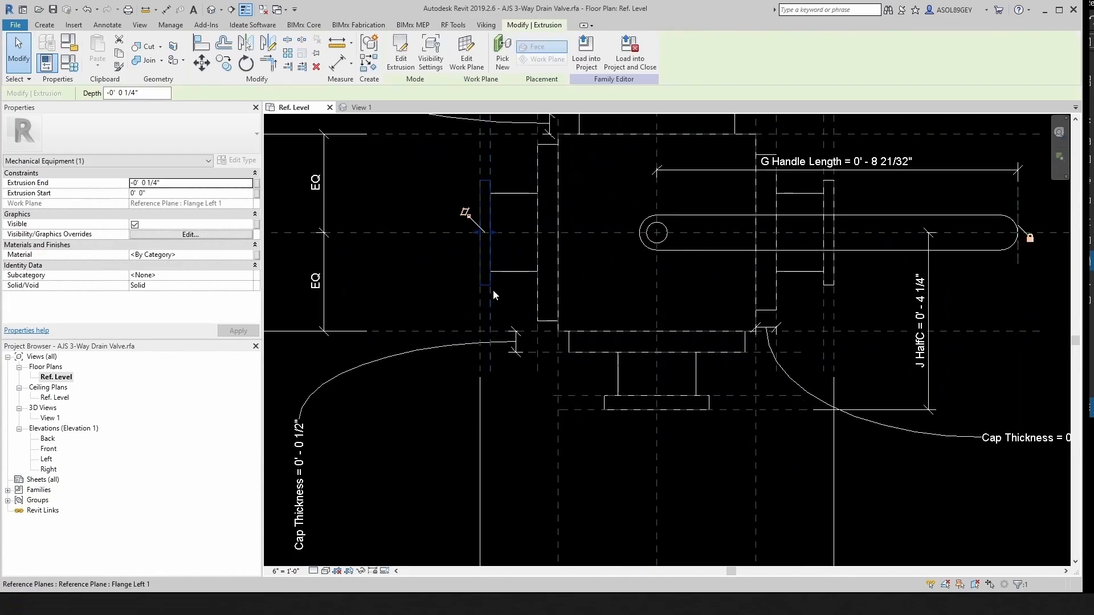
{"action": "scroll", "coordinate": [493, 289], "scroll_direction": "down", "scroll_amount": 2}
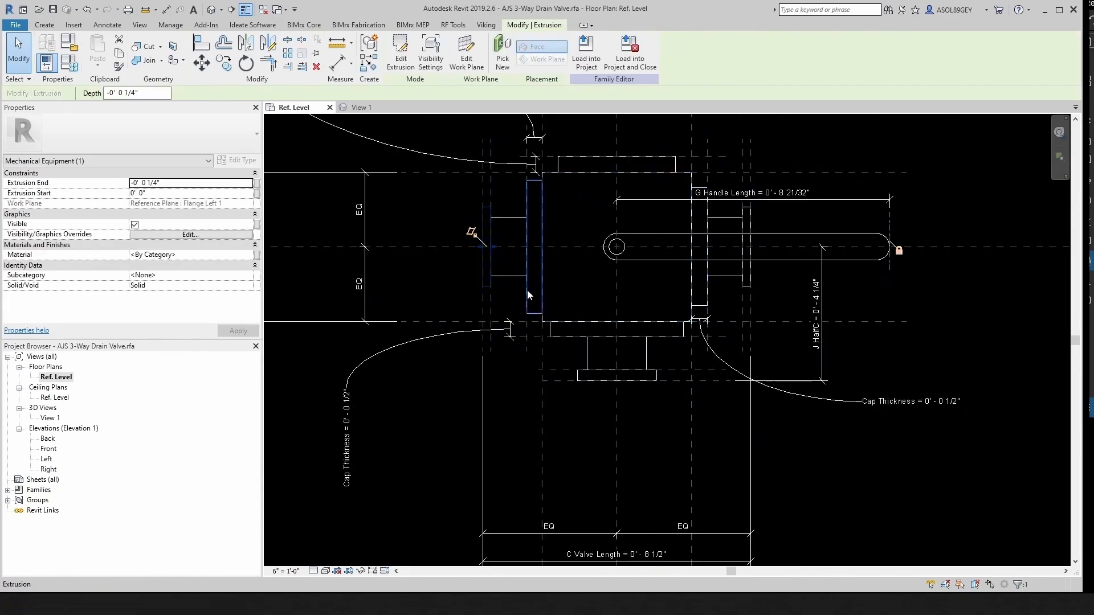
{"action": "key", "text": "Escape"}
{"action": "scroll", "coordinate": [471, 353], "scroll_direction": "up", "scroll_amount": 4}
{"action": "middle_click_drag", "start_coordinate": [524, 333], "coordinate": [514, 402]}
{"action": "scroll", "coordinate": [488, 333], "scroll_direction": "down", "scroll_amount": 3}
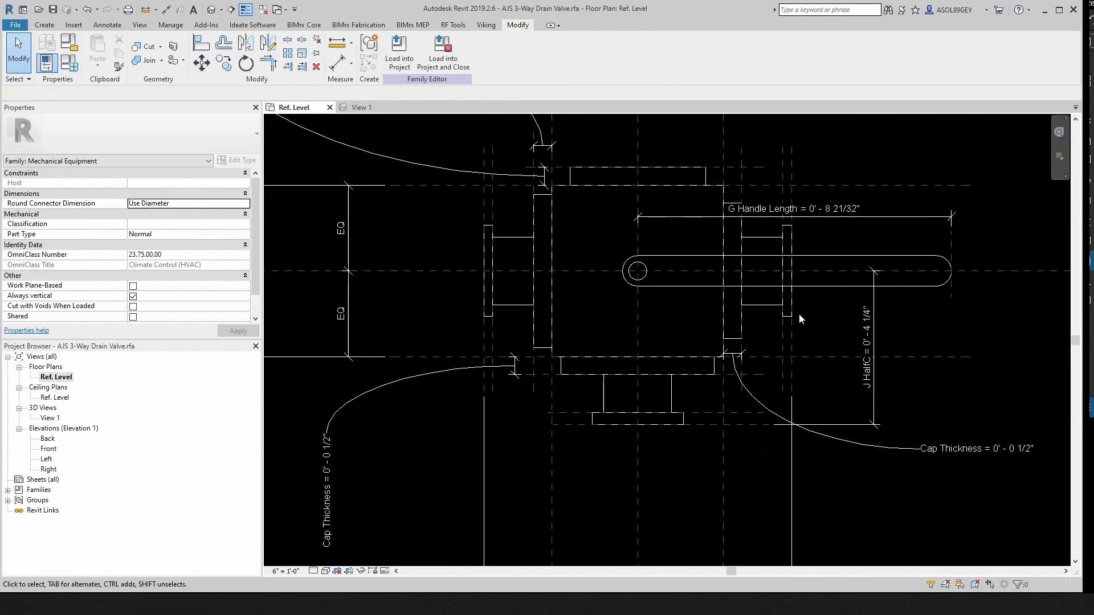
Dimension the left flange's thickness between the Flange Left 2 and Flange Left 1 reference planes
{"action": "scroll", "coordinate": [478, 330], "scroll_direction": "up", "scroll_amount": 3}
{"action": "key", "text": "d"}
{"action": "key", "text": "i"}
{"action": "scroll", "coordinate": [518, 333], "scroll_direction": "up", "scroll_amount": 1}
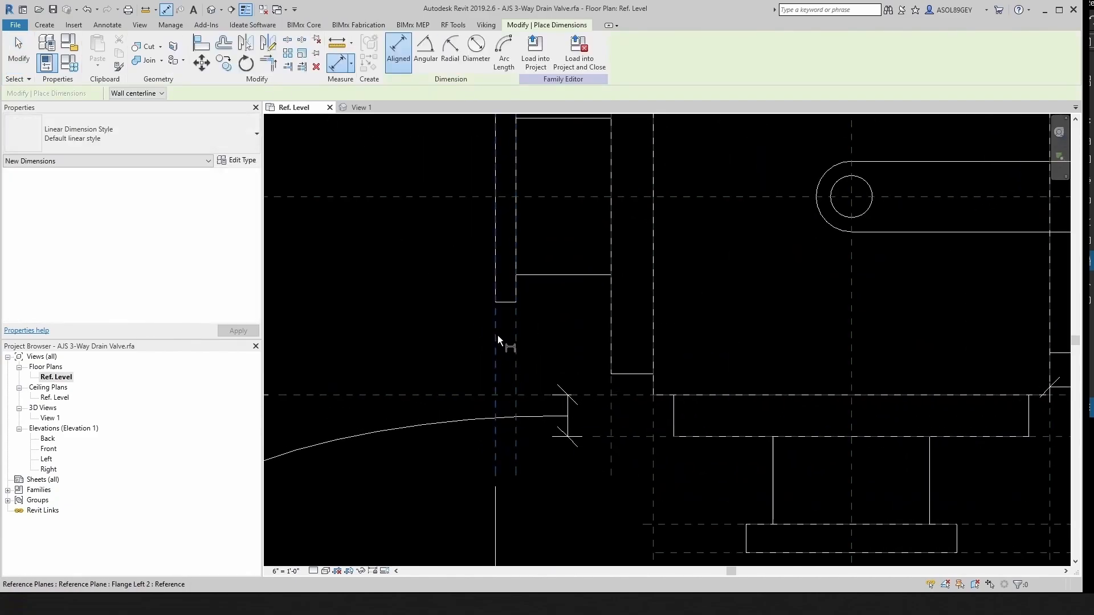
{"action": "left_click", "coordinate": [497, 336]}
{"action": "left_click", "coordinate": [519, 349]}
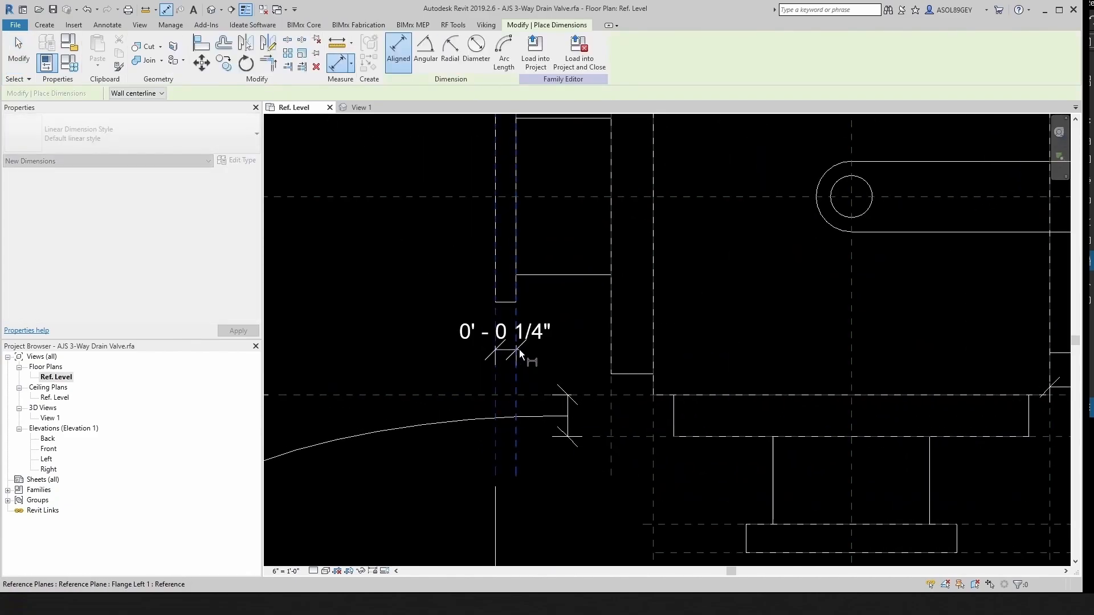
{"action": "left_click", "coordinate": [408, 331]}
{"action": "scroll", "coordinate": [438, 364], "scroll_direction": "down", "scroll_amount": 1}
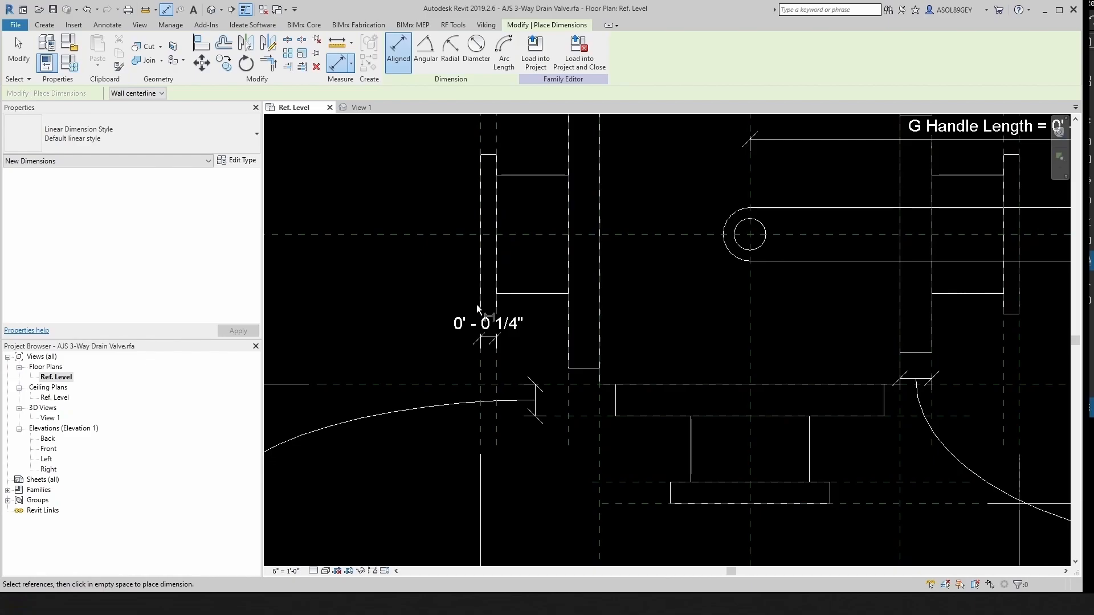
{"action": "scroll", "coordinate": [477, 317], "scroll_direction": "down", "scroll_amount": 3}
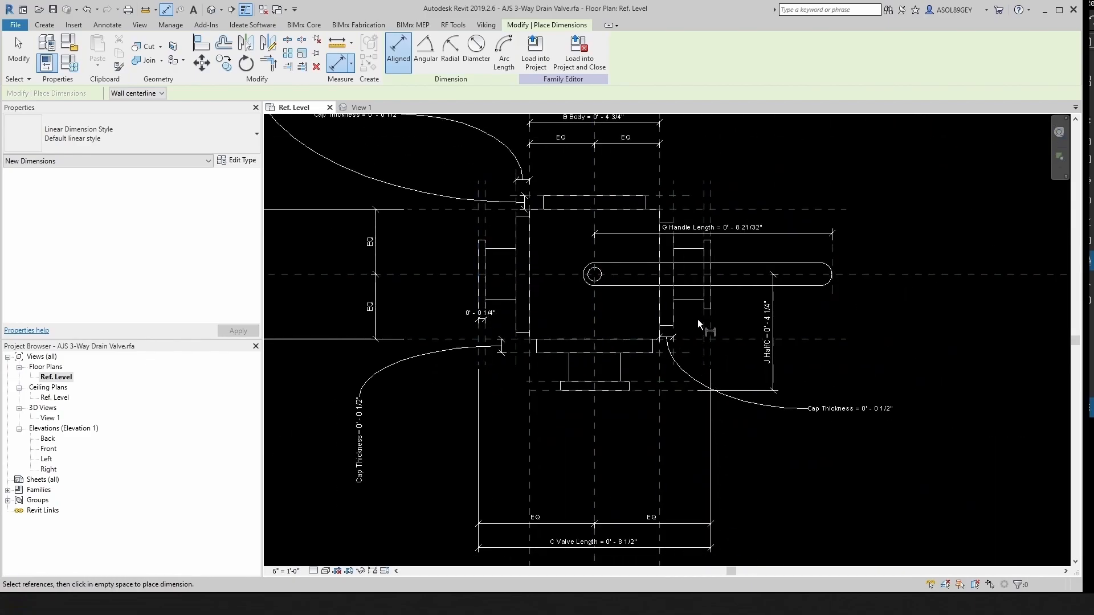
{"action": "scroll", "coordinate": [503, 326], "scroll_direction": "up", "scroll_amount": 2}
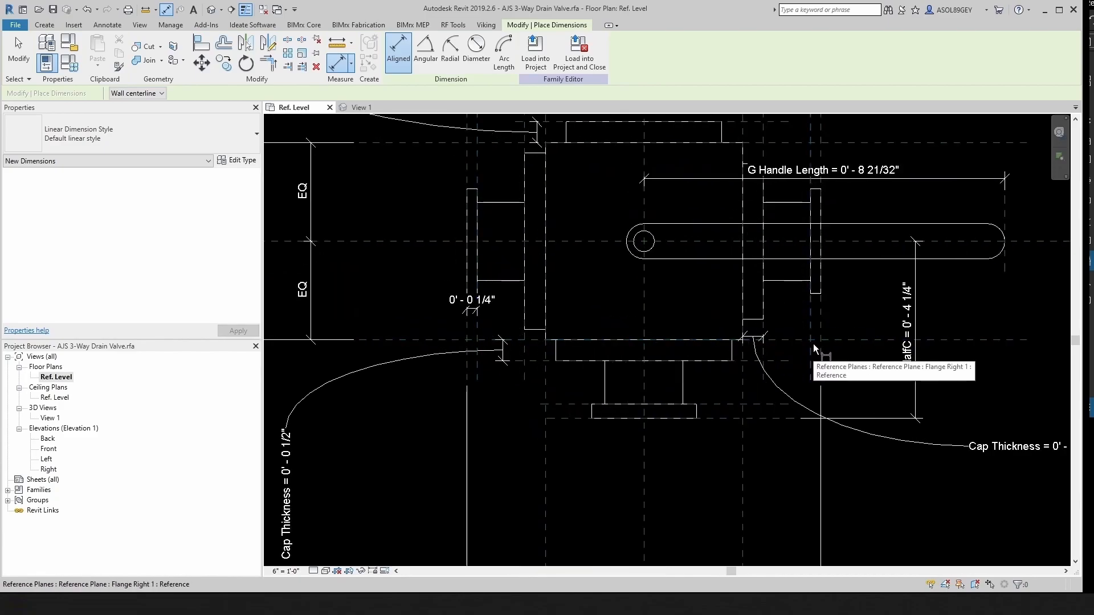
{"action": "scroll", "coordinate": [380, 277], "scroll_direction": "up", "scroll_amount": 2}
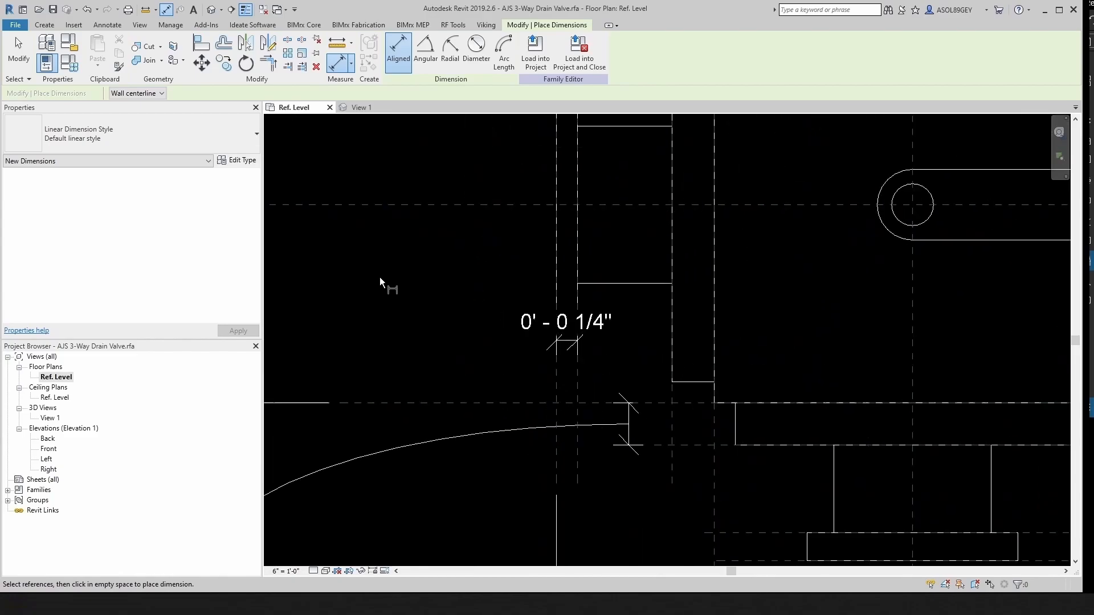
{"action": "key", "text": "Escape"}
Label the left flange dimension with a new family type parameter named Flange Thickness, grouped under Dimensions
{"action": "left_click", "coordinate": [567, 340]}
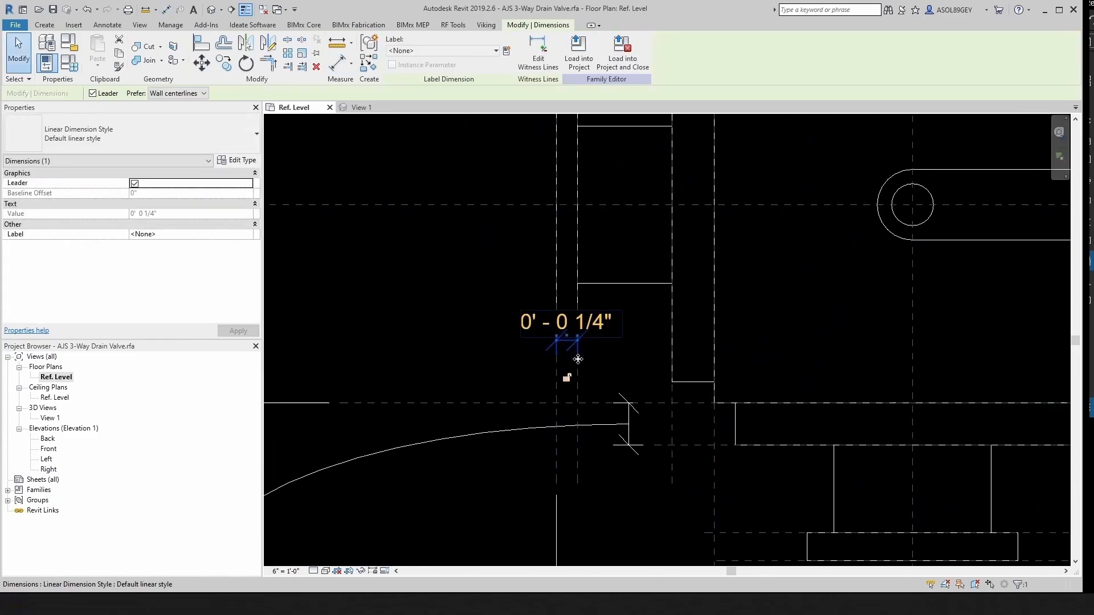
{"action": "left_click", "coordinate": [505, 51]}
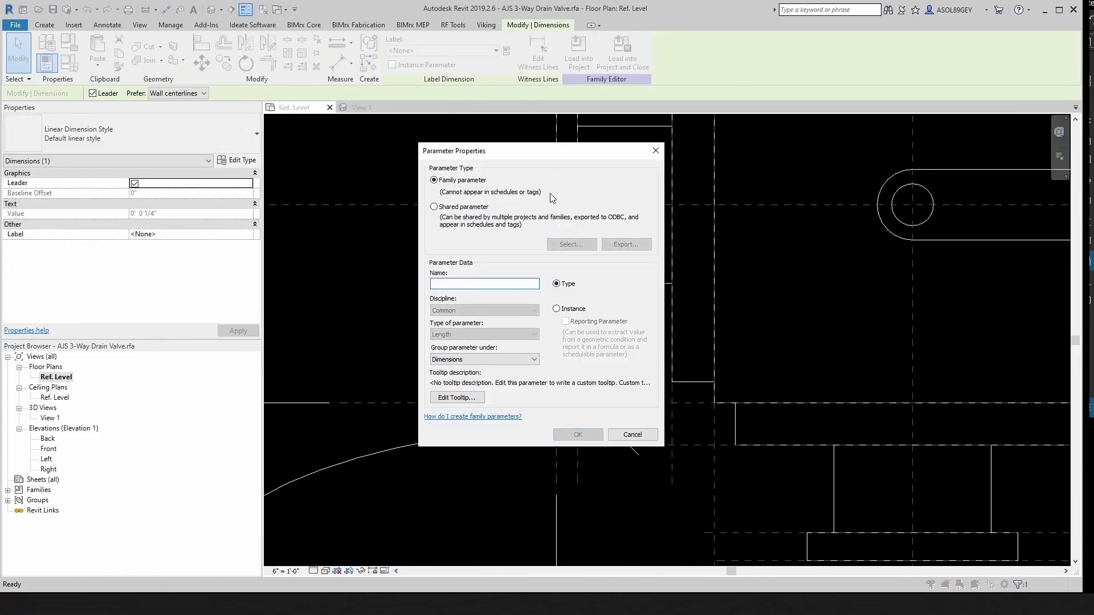
{"action": "key", "text": "Escape"}
{"action": "left_click", "coordinate": [496, 51]}
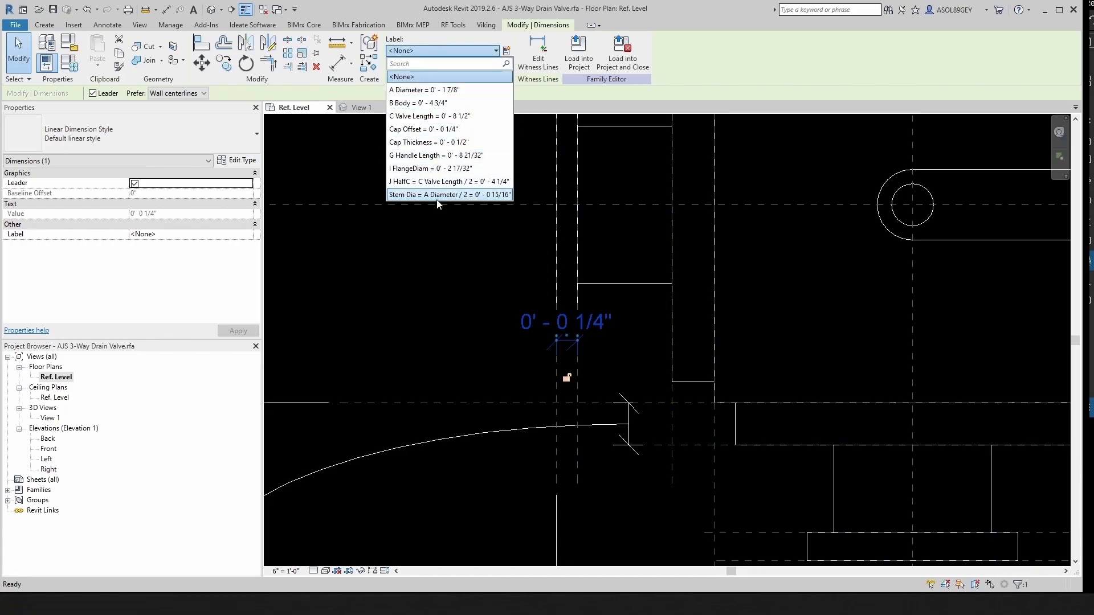
{"action": "left_click", "coordinate": [442, 51]}
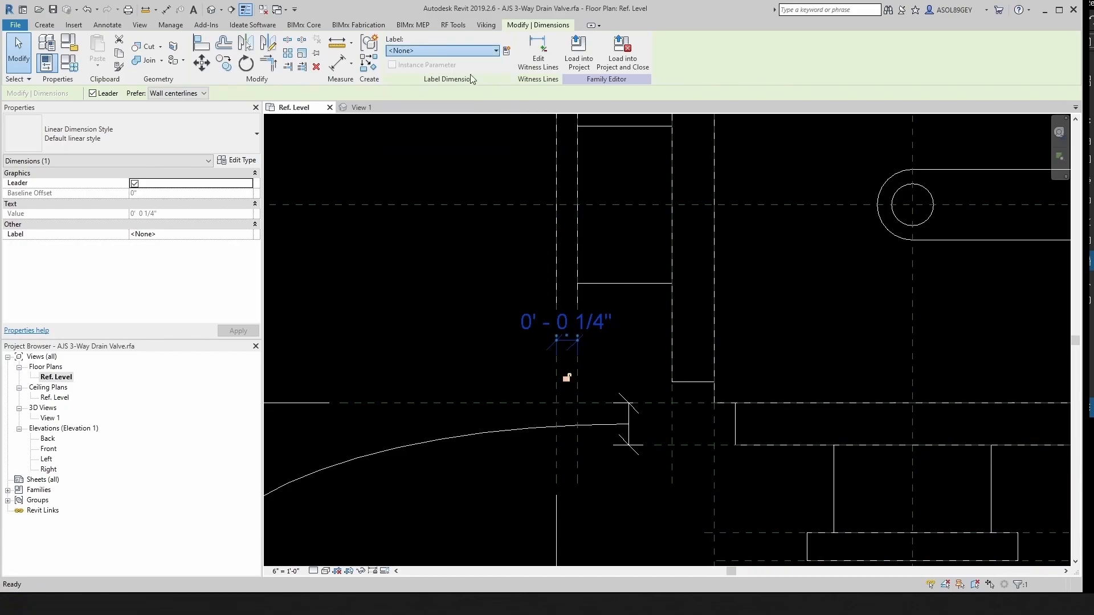
{"action": "left_click", "coordinate": [505, 52]}
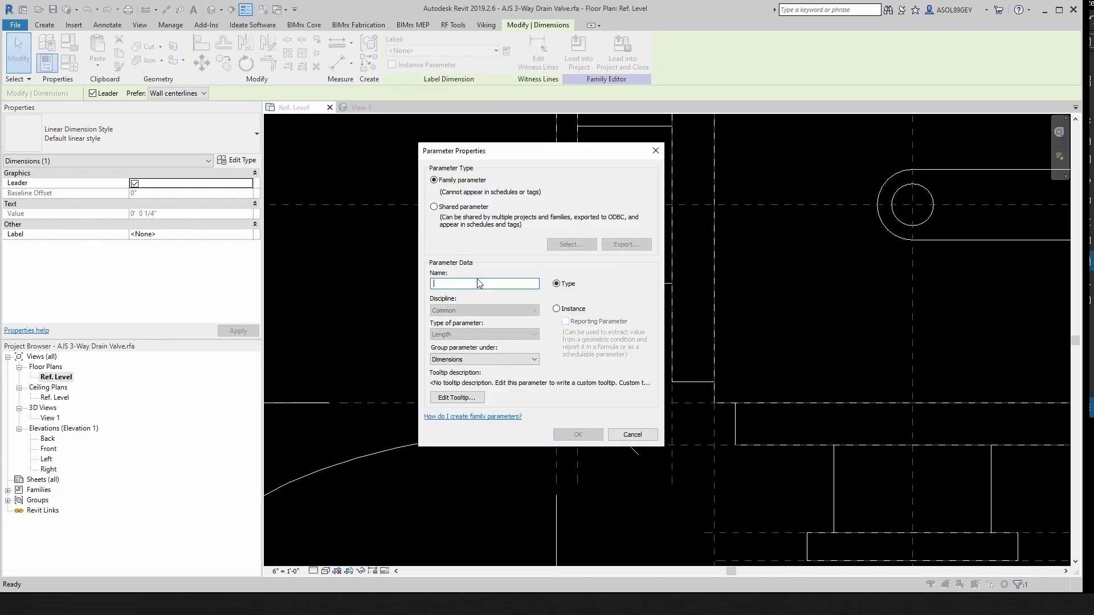
{"action": "type", "text": "Flange Thickness"}
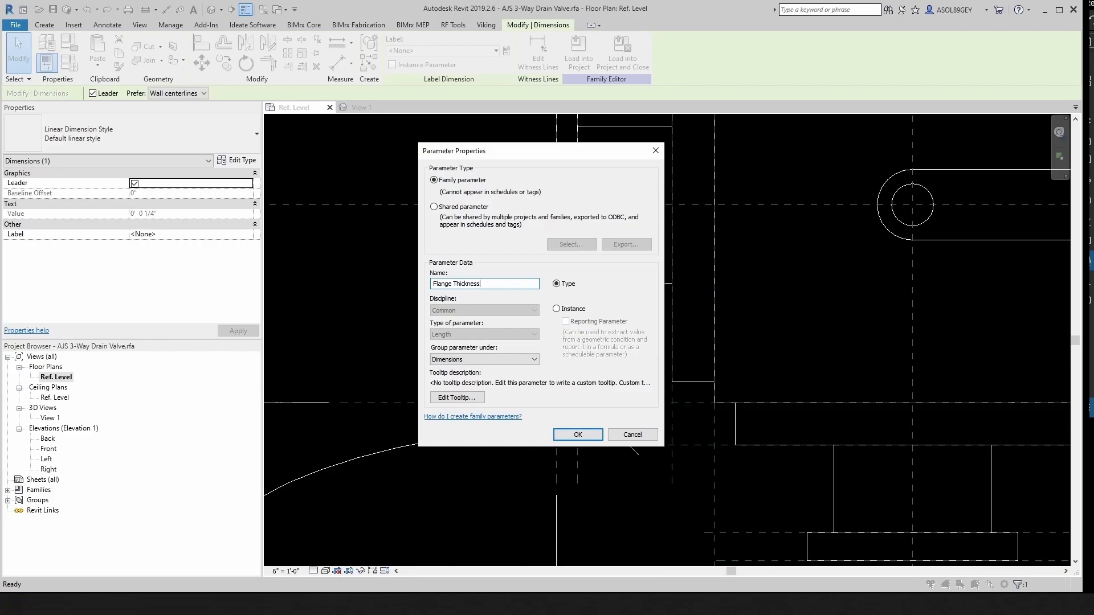
{"action": "left_click", "coordinate": [579, 434]}
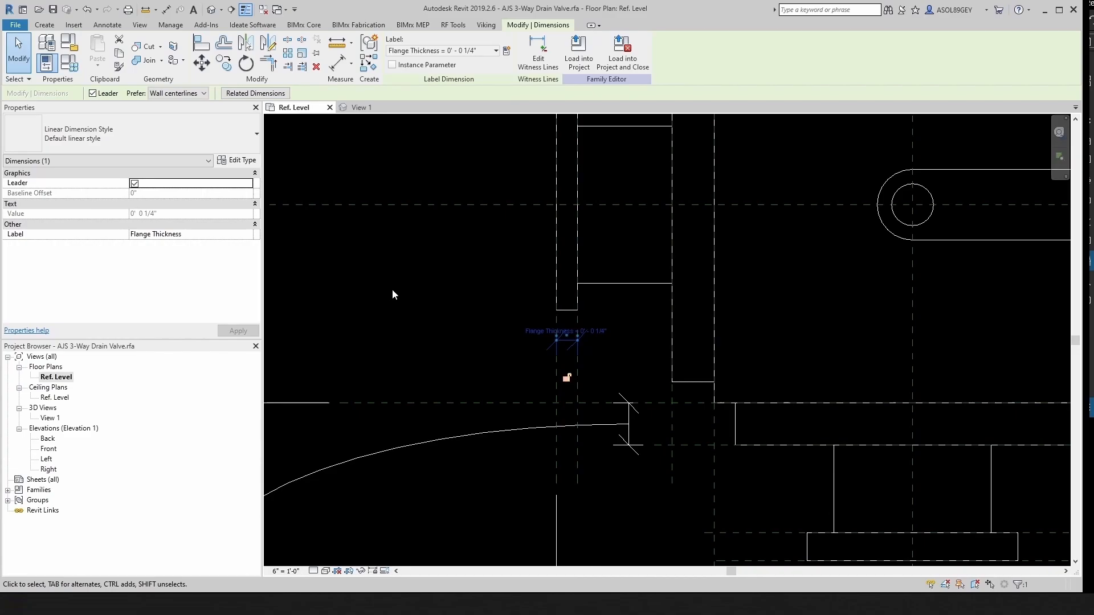
{"action": "scroll", "coordinate": [592, 346], "scroll_direction": "up", "scroll_amount": 1}
{"action": "scroll", "coordinate": [570, 319], "scroll_direction": "down", "scroll_amount": 2}
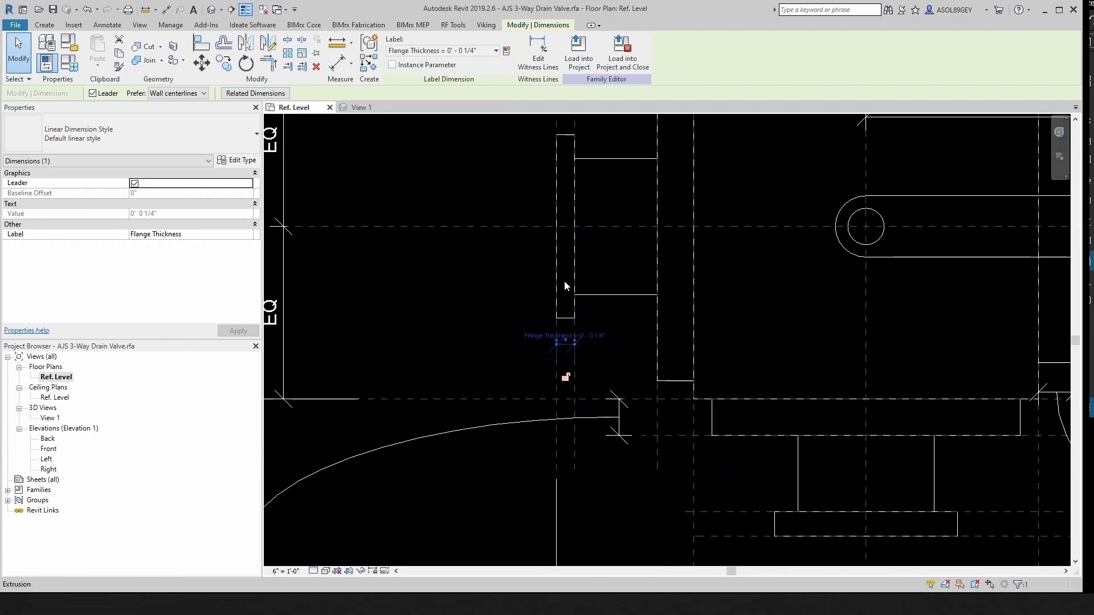
{"action": "scroll", "coordinate": [557, 282], "scroll_direction": "down", "scroll_amount": 1}
{"action": "left_click", "coordinate": [581, 358]}
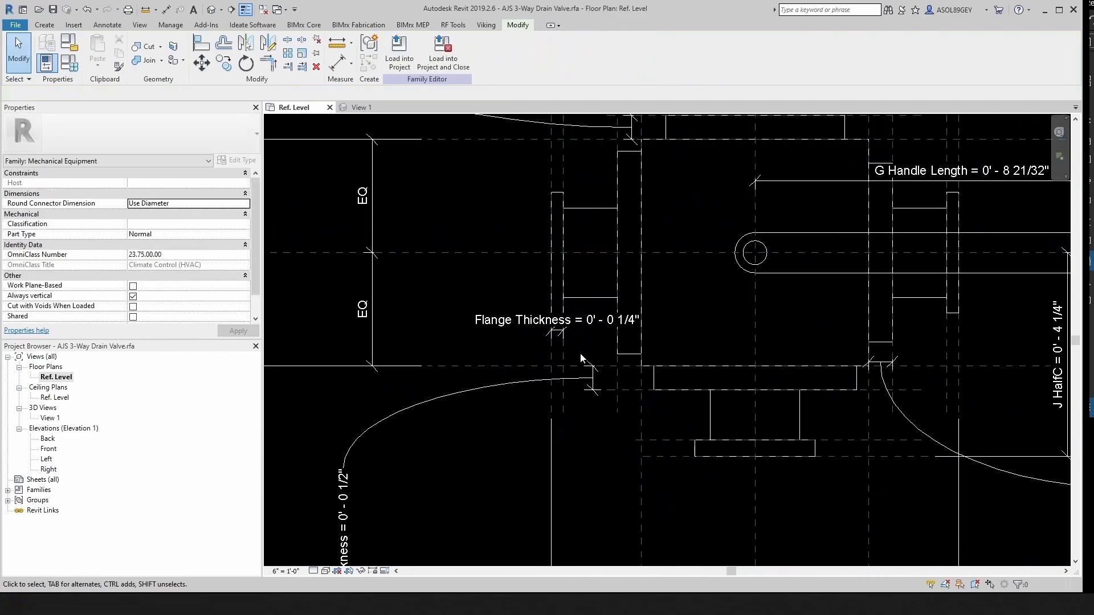
Move the left Flange Thickness dimension text out to the left of the flange, on a leader
{"action": "scroll", "coordinate": [548, 333], "scroll_direction": "up", "scroll_amount": 2}
{"action": "left_click", "coordinate": [564, 319]}
{"action": "left_click_drag", "start_coordinate": [563, 319], "coordinate": [339, 258]}
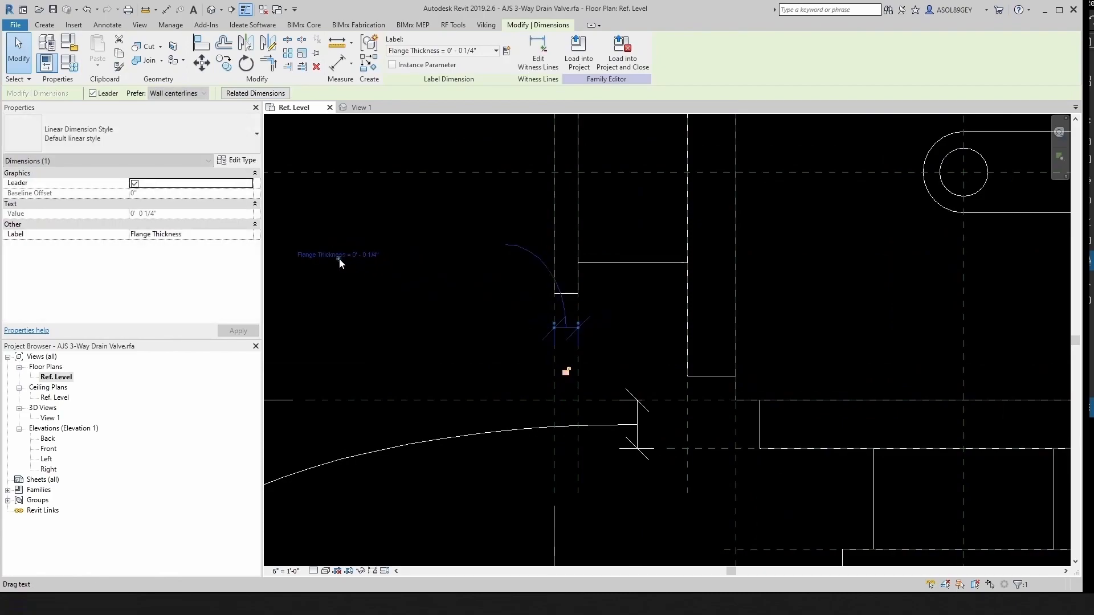
{"action": "scroll", "coordinate": [460, 288], "scroll_direction": "down", "scroll_amount": 2}
{"action": "left_click", "coordinate": [443, 315]}
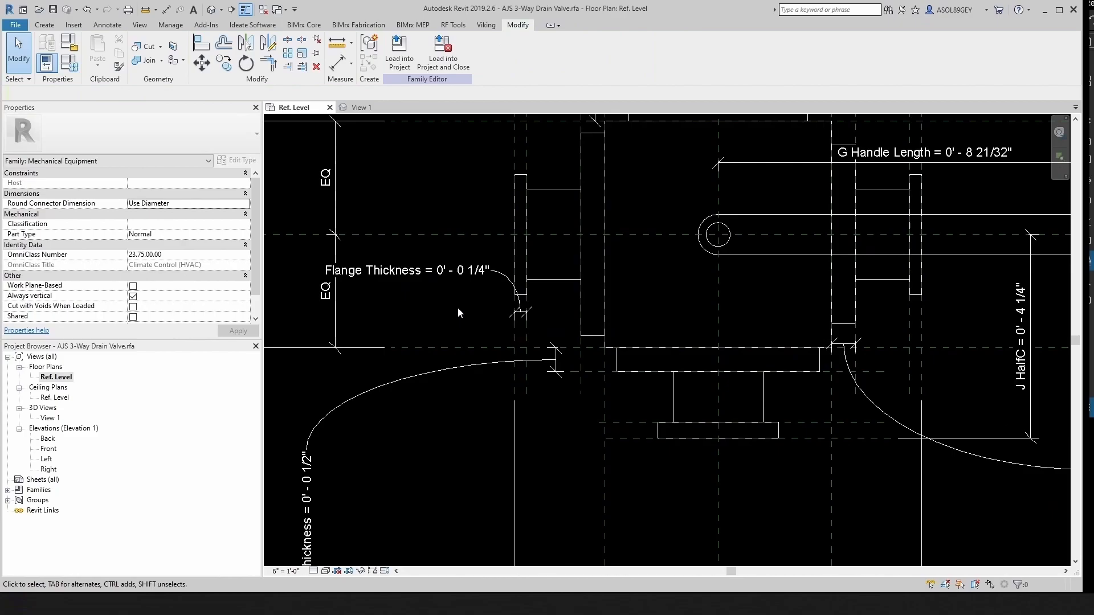
Shift the vertical EQ dimension further left, clear of the Flange Thickness text
{"action": "scroll", "coordinate": [458, 306], "scroll_direction": "down", "scroll_amount": 2}
{"action": "middle_click_drag", "start_coordinate": [411, 291], "coordinate": [500, 301]}
{"action": "scroll", "coordinate": [500, 301], "scroll_direction": "up", "scroll_amount": 2}
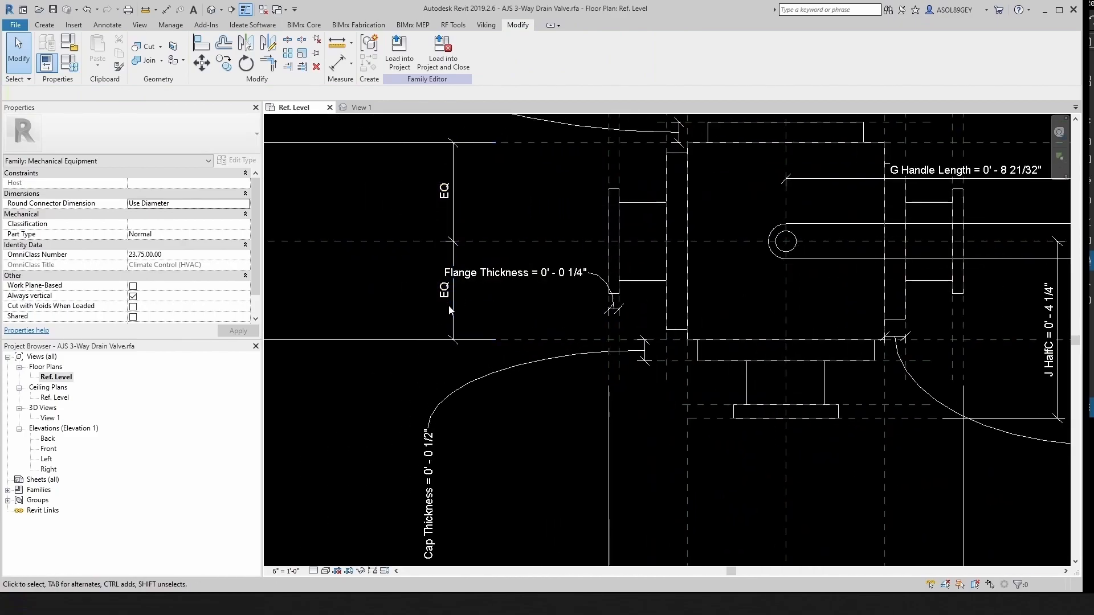
{"action": "left_click", "coordinate": [454, 314]}
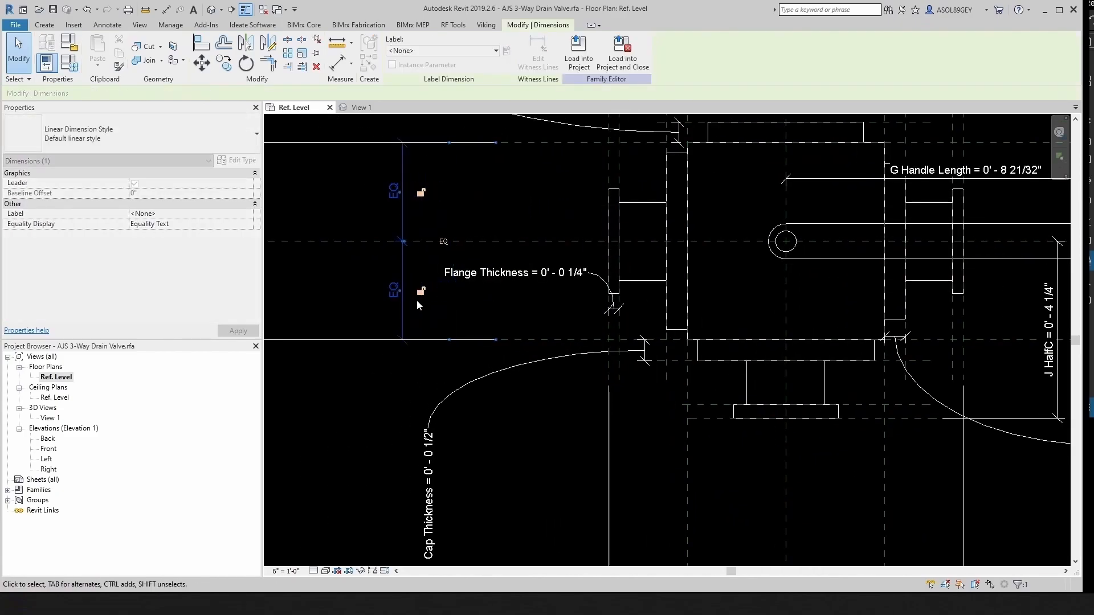
{"action": "left_click", "coordinate": [413, 301]}
Dimension the right flange's thickness between the Flange Right 1 and Flange Right 2 reference planes
{"action": "scroll", "coordinate": [441, 271], "scroll_direction": "down", "scroll_amount": 3}
{"action": "scroll", "coordinate": [569, 274], "scroll_direction": "up", "scroll_amount": 2}
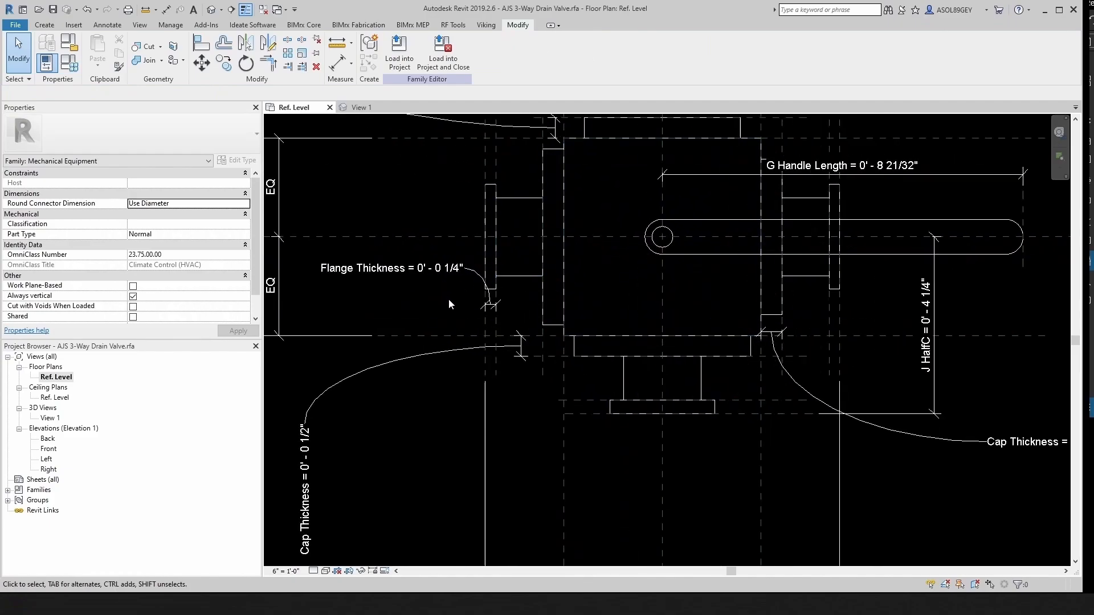
{"action": "scroll", "coordinate": [439, 289], "scroll_direction": "up", "scroll_amount": 1}
{"action": "scroll", "coordinate": [531, 308], "scroll_direction": "down", "scroll_amount": 3}
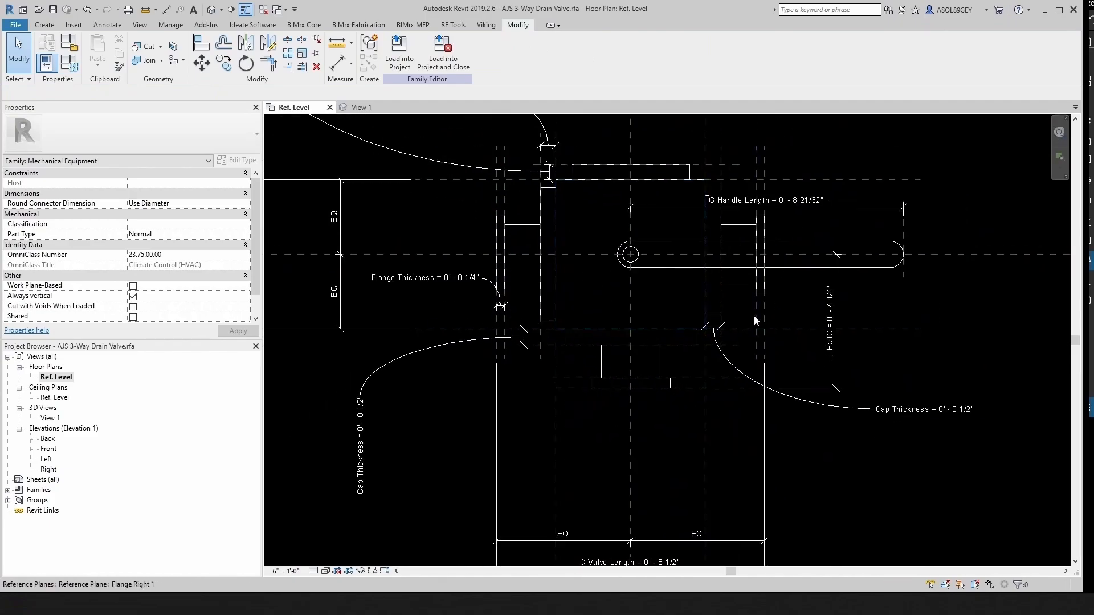
{"action": "scroll", "coordinate": [754, 315], "scroll_direction": "up", "scroll_amount": 1}
{"action": "left_click", "coordinate": [171, 11]}
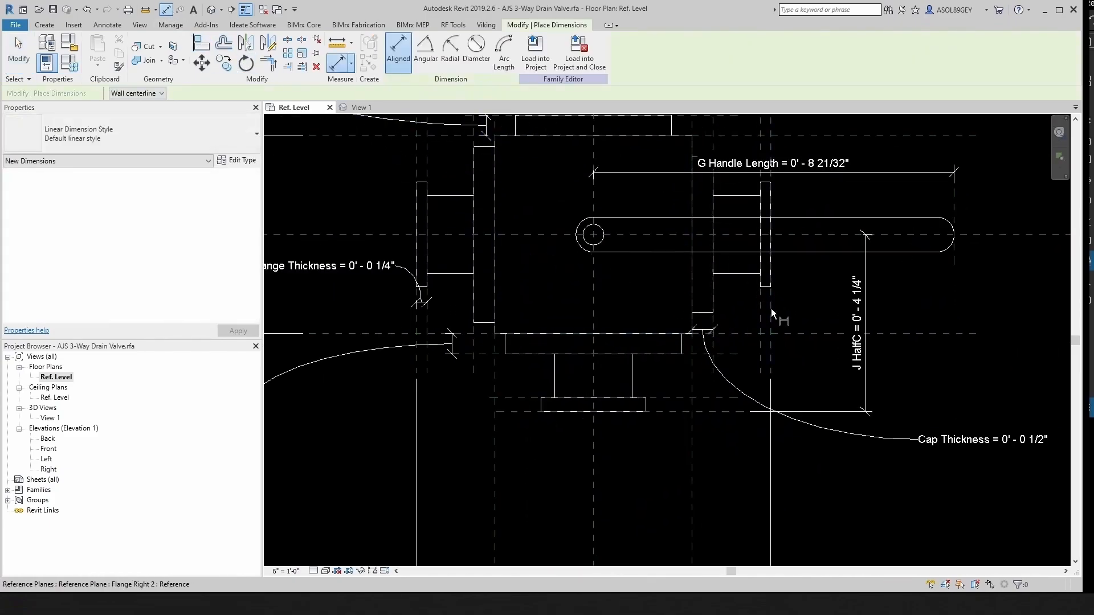
{"action": "scroll", "coordinate": [767, 297], "scroll_direction": "up", "scroll_amount": 2}
{"action": "left_click", "coordinate": [743, 298]}
{"action": "left_click", "coordinate": [787, 292]}
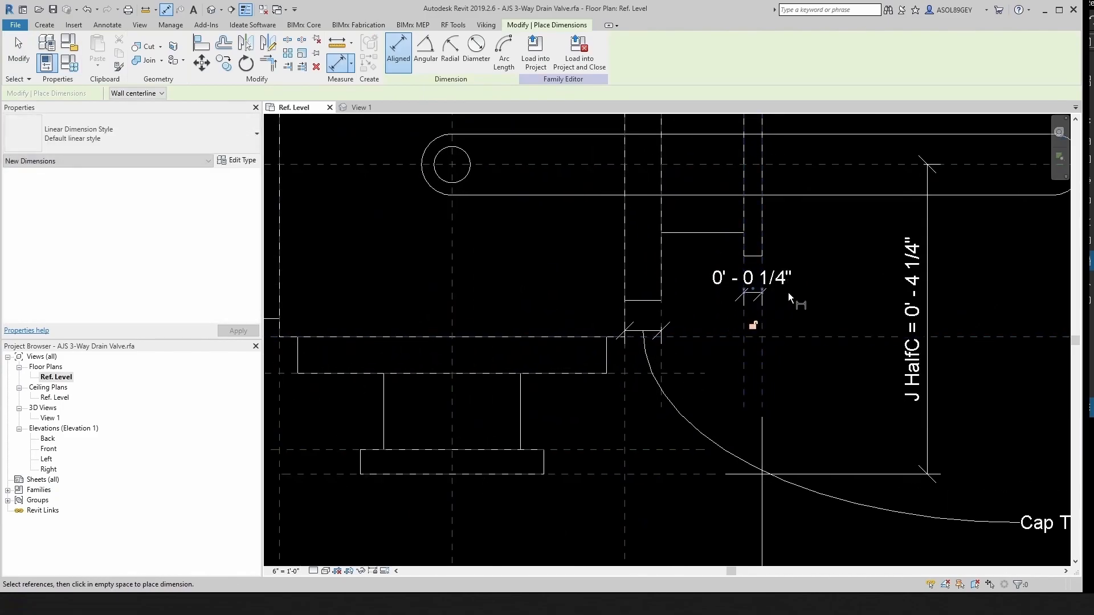
{"action": "key", "text": "Escape"}
{"action": "key", "text": "Escape"}
Label the right flange dimension with the Flange Thickness parameter and move its text out to the right on a leader
{"action": "left_click", "coordinate": [758, 306]}
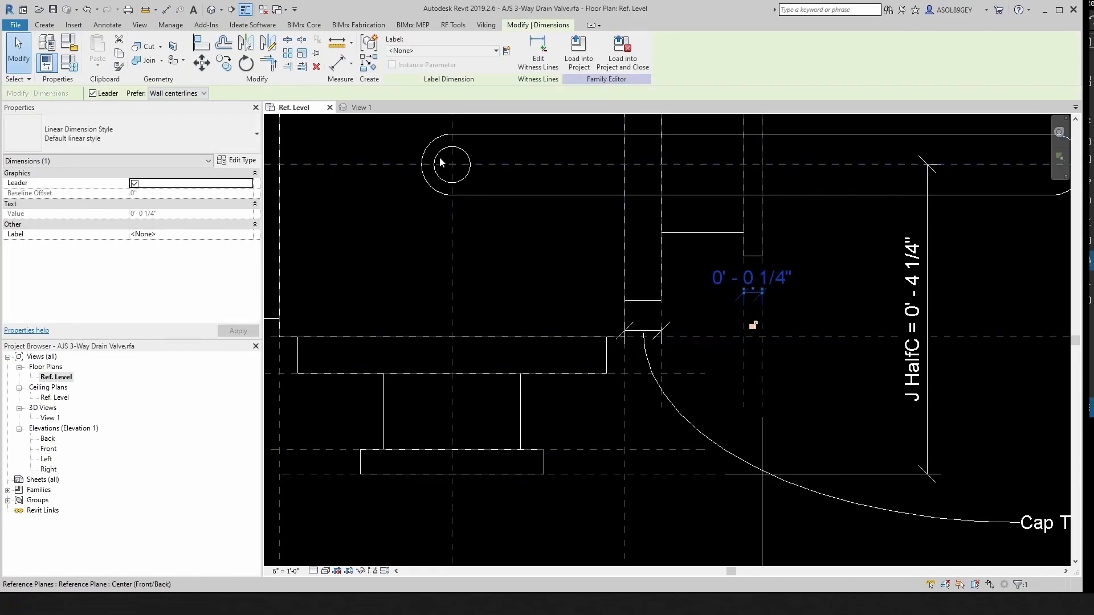
{"action": "left_click", "coordinate": [476, 51]}
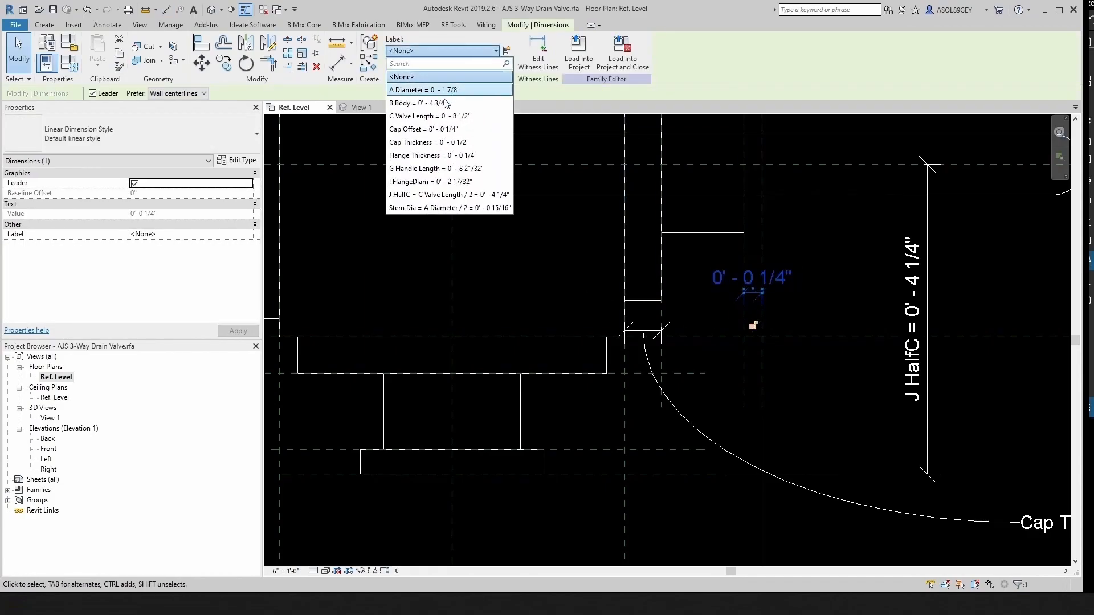
{"action": "left_click", "coordinate": [433, 155]}
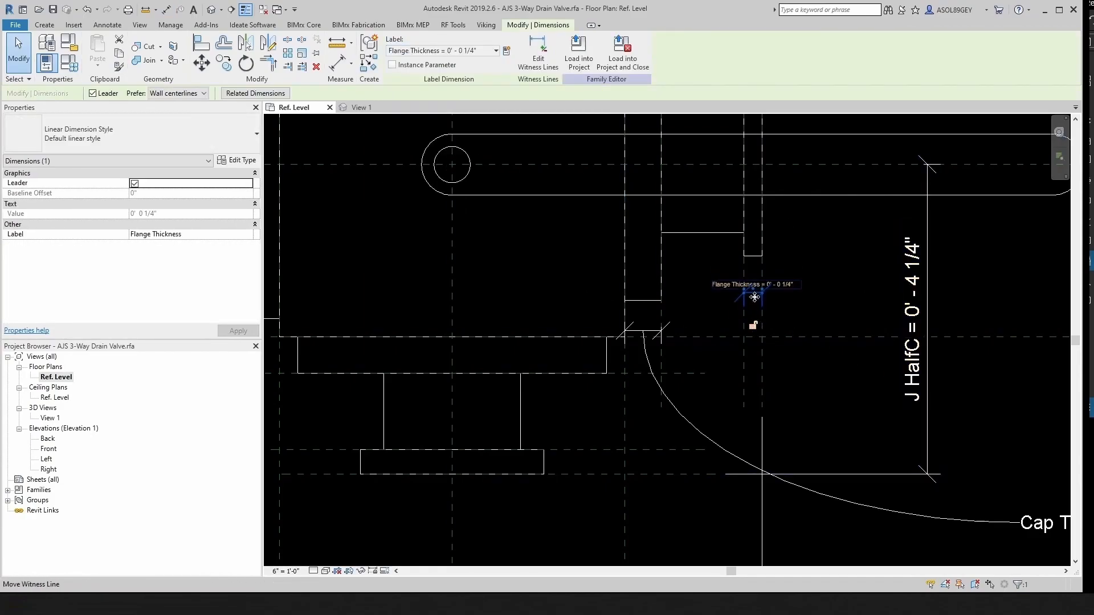
{"action": "left_click_drag", "start_coordinate": [757, 288], "coordinate": [998, 232]}
Shift the J HalfC dimension further right, beyond the end of the valve handle and clear of the Flange Thickness text
{"action": "scroll", "coordinate": [829, 323], "scroll_direction": "down", "scroll_amount": 2}
{"action": "scroll", "coordinate": [828, 322], "scroll_direction": "down", "scroll_amount": 2}
{"action": "left_click", "coordinate": [772, 339]}
{"action": "left_click", "coordinate": [764, 350]}
{"action": "left_click_drag", "start_coordinate": [764, 365], "coordinate": [904, 314]}
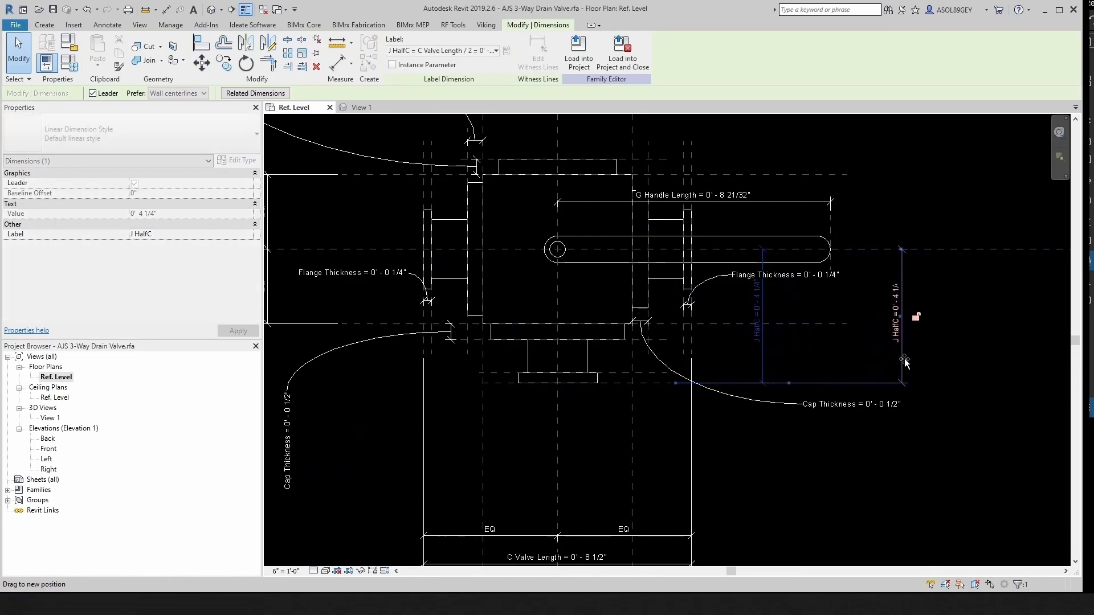
{"action": "left_click", "coordinate": [839, 361]}
Dimension the front flange's thickness between the Flange Front 1 and Flange Front 2 reference planes, placing the dimension outside the flange
{"action": "scroll", "coordinate": [827, 334], "scroll_direction": "up", "scroll_amount": 2}
{"action": "scroll", "coordinate": [618, 381], "scroll_direction": "up", "scroll_amount": 1}
{"action": "scroll", "coordinate": [549, 357], "scroll_direction": "up", "scroll_amount": 1}
{"action": "middle_click_drag", "start_coordinate": [549, 357], "coordinate": [559, 370]}
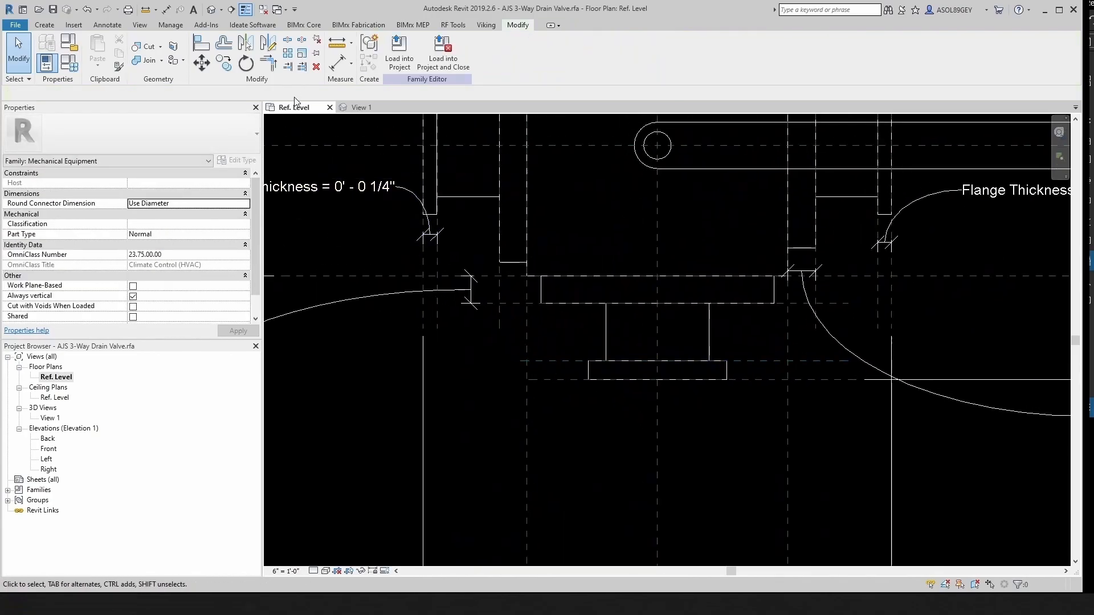
{"action": "left_click", "coordinate": [166, 9]}
{"action": "scroll", "coordinate": [528, 366], "scroll_direction": "up", "scroll_amount": 1}
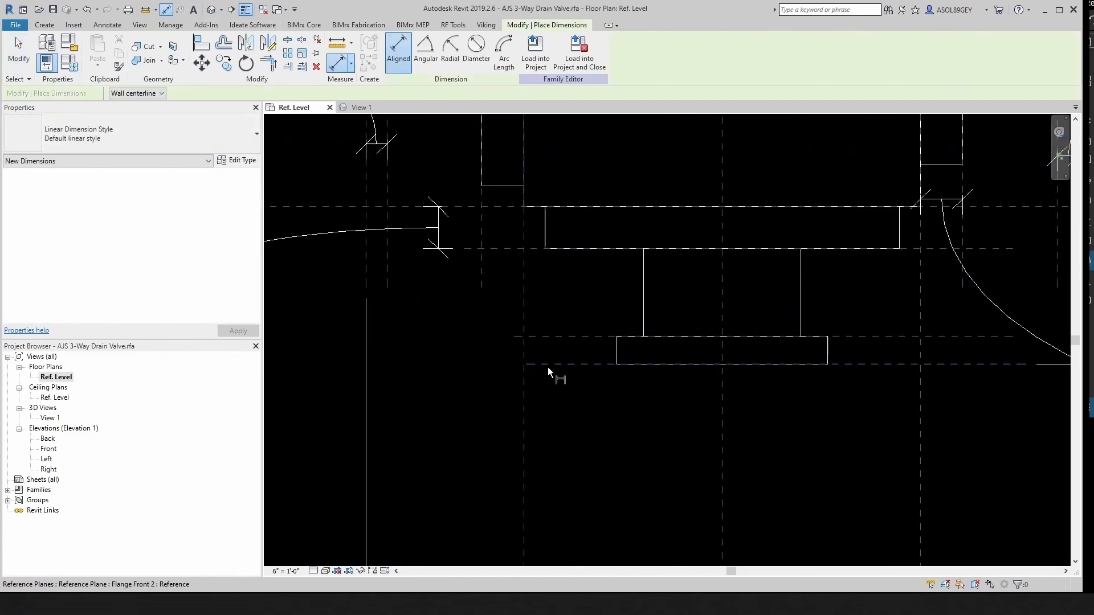
{"action": "left_click", "coordinate": [563, 337]}
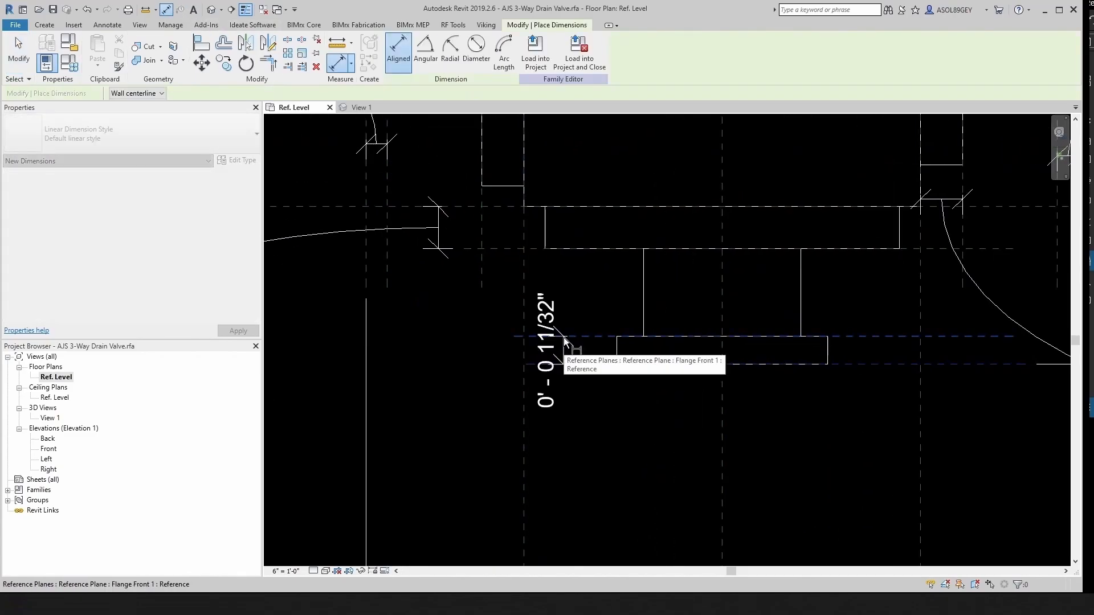
{"action": "left_click", "coordinate": [486, 393]}
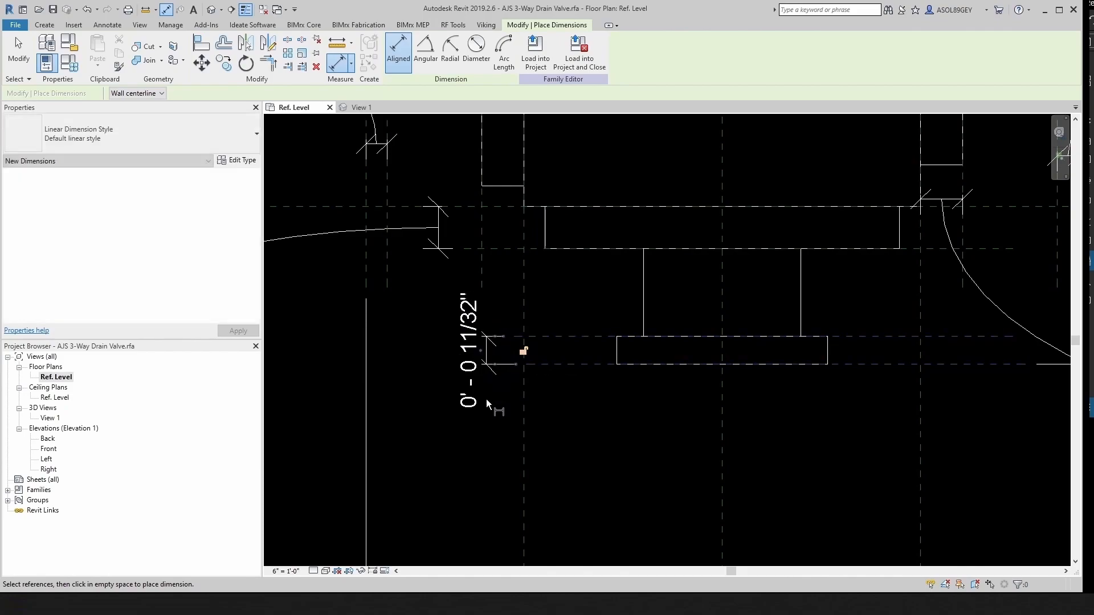
{"action": "key", "text": "Escape"}
{"action": "key", "text": "Escape"}
Label the front flange dimension with the Flange Thickness parameter and move its text below the flange on a leader
{"action": "left_click", "coordinate": [485, 351]}
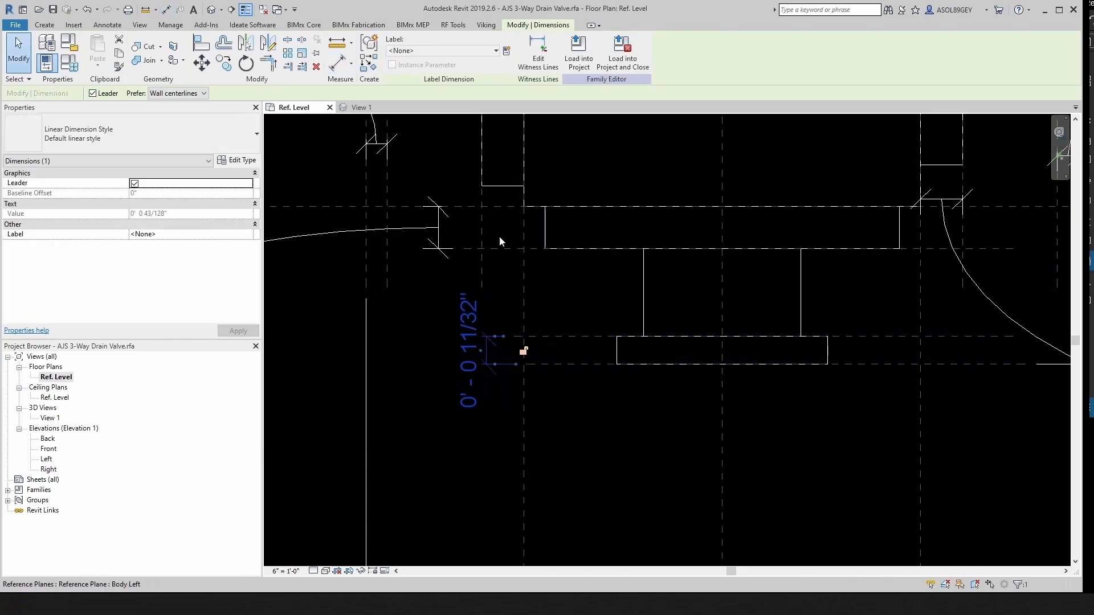
{"action": "left_click", "coordinate": [450, 50]}
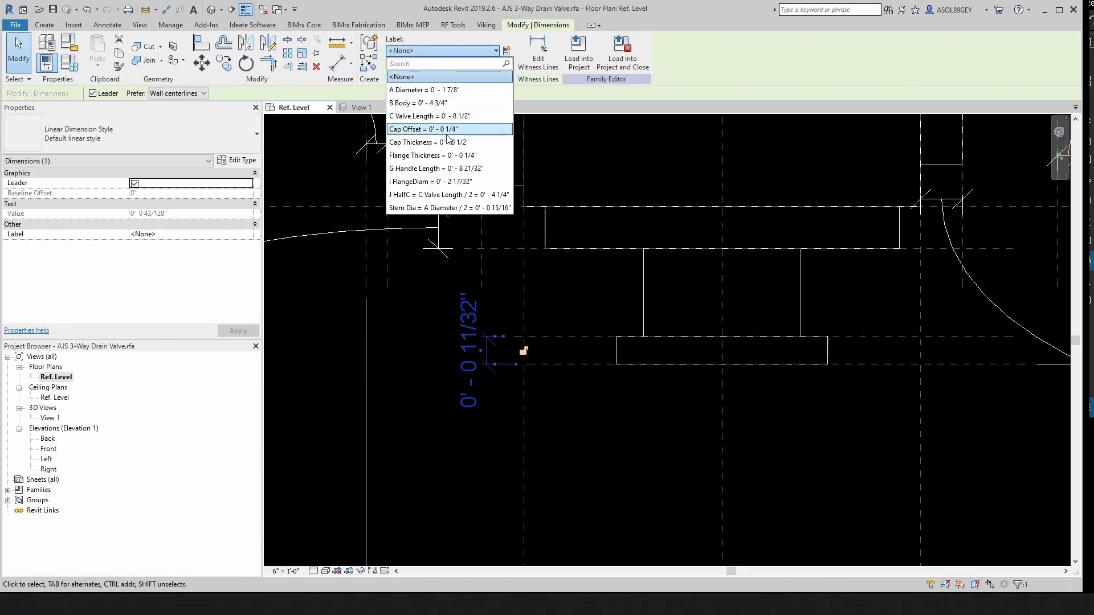
{"action": "left_click", "coordinate": [445, 156]}
{"action": "left_click_drag", "start_coordinate": [482, 354], "coordinate": [432, 525]}
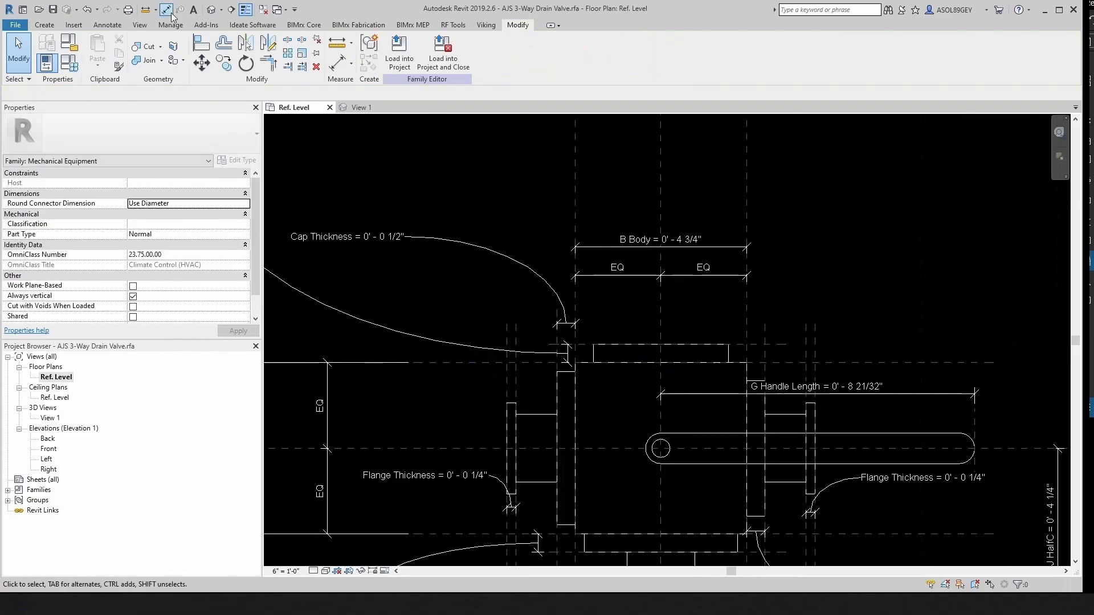
Dimension from the left flange's inner reference plane through the center plane to the right flange's inner plane, and set the segments equal
{"action": "left_click", "coordinate": [166, 10]}
{"action": "scroll", "coordinate": [461, 349], "scroll_direction": "up", "scroll_amount": 2}
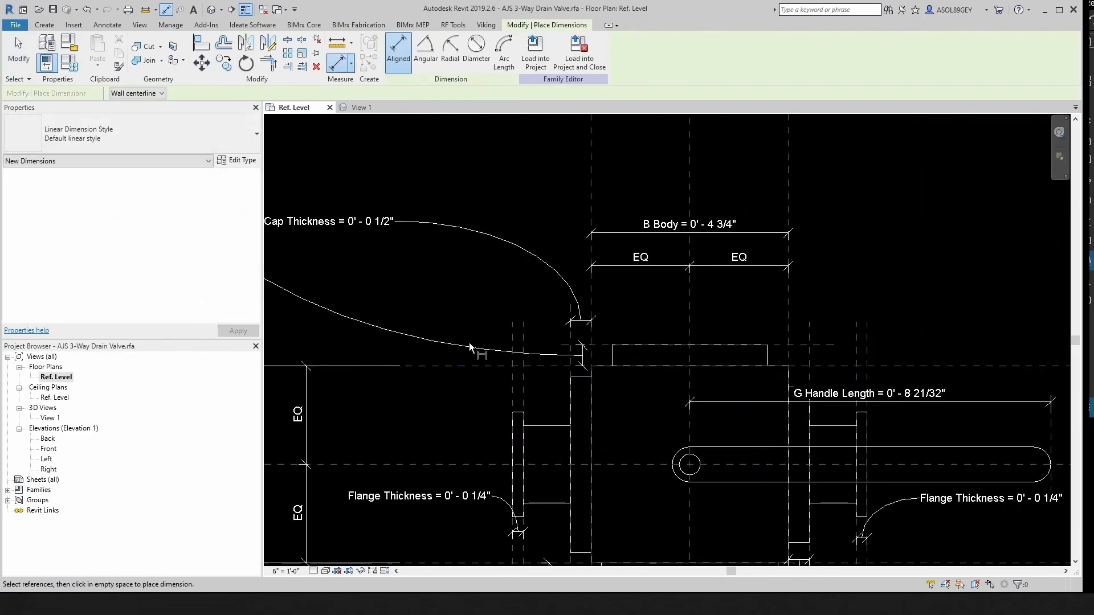
{"action": "left_click", "coordinate": [529, 333]}
{"action": "left_click", "coordinate": [720, 317]}
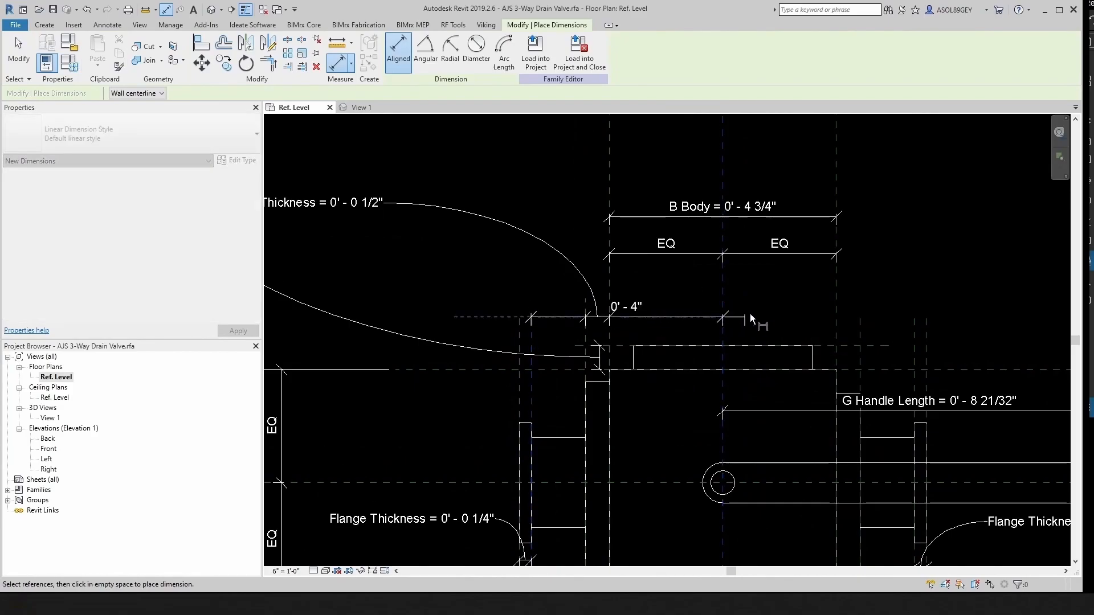
{"action": "left_click", "coordinate": [911, 343]}
{"action": "left_click", "coordinate": [901, 316]}
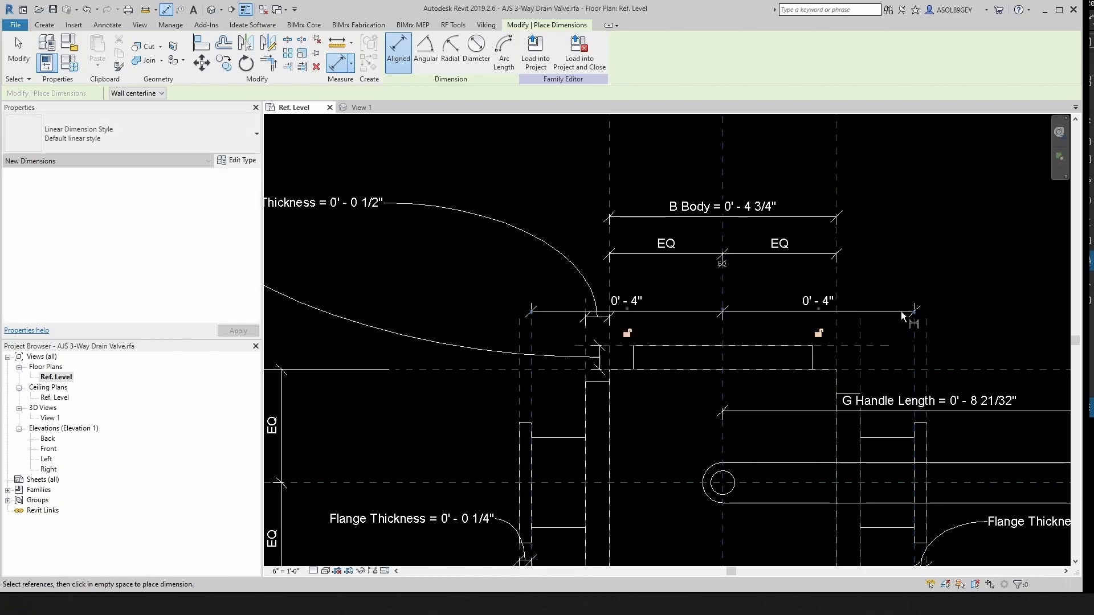
{"action": "left_click", "coordinate": [720, 266]}
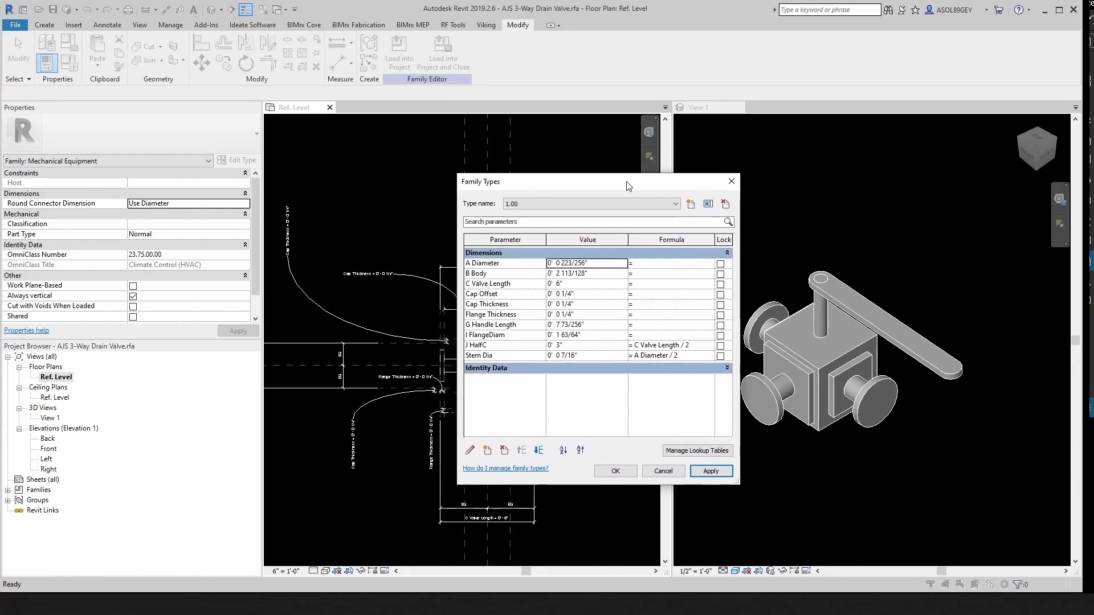
Flex the valve through family types 1.50, 2.00, 3.00 and 4.00, applying each and keeping the 3D model in view
{"action": "left_click", "coordinate": [618, 202]}
{"action": "left_click", "coordinate": [532, 222]}
{"action": "left_click", "coordinate": [710, 471]}
{"action": "left_click_drag", "start_coordinate": [715, 182], "coordinate": [908, 196]}
{"action": "left_click", "coordinate": [735, 217]}
{"action": "left_click", "coordinate": [724, 242]}
{"action": "left_click", "coordinate": [904, 485]}
{"action": "left_click", "coordinate": [729, 218]}
{"action": "left_click", "coordinate": [722, 250]}
{"action": "left_click", "coordinate": [904, 485]}
{"action": "left_click", "coordinate": [757, 217]}
{"action": "left_click", "coordinate": [741, 258]}
{"action": "left_click", "coordinate": [904, 485]}
Apply family types 1.00 and 1.50 again and check how the flange reference planes flex in plan
{"action": "left_click", "coordinate": [789, 218]}
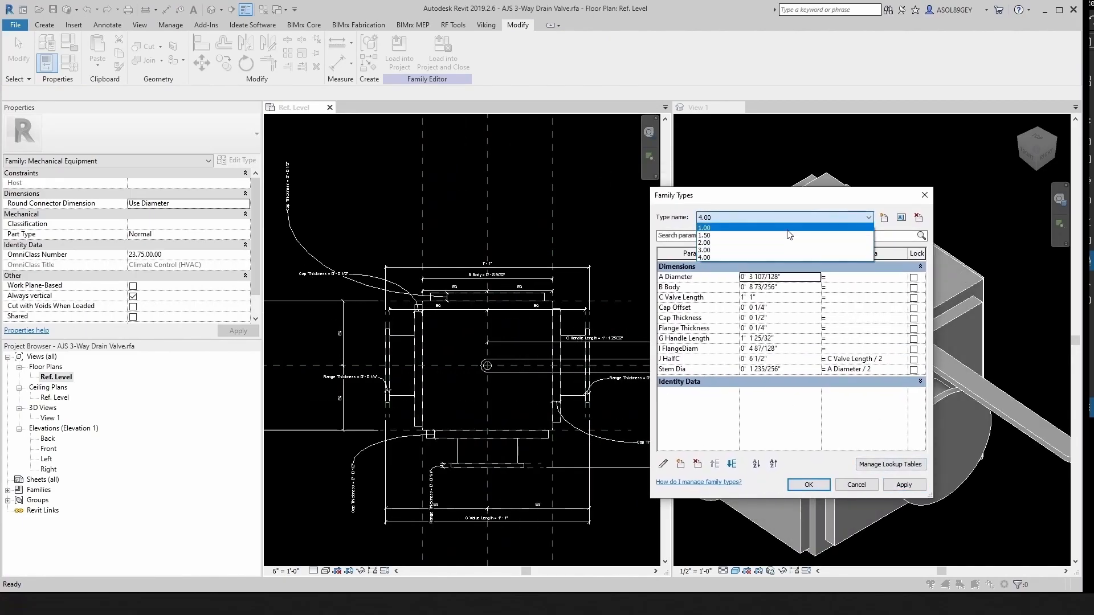
{"action": "left_click", "coordinate": [788, 228]}
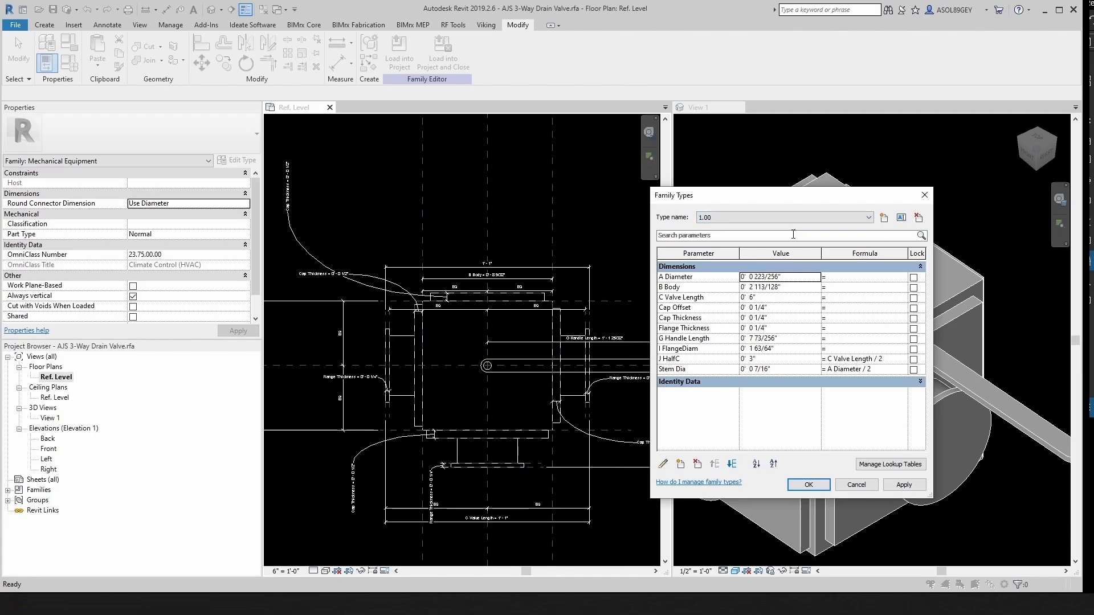
{"action": "left_click", "coordinate": [899, 486]}
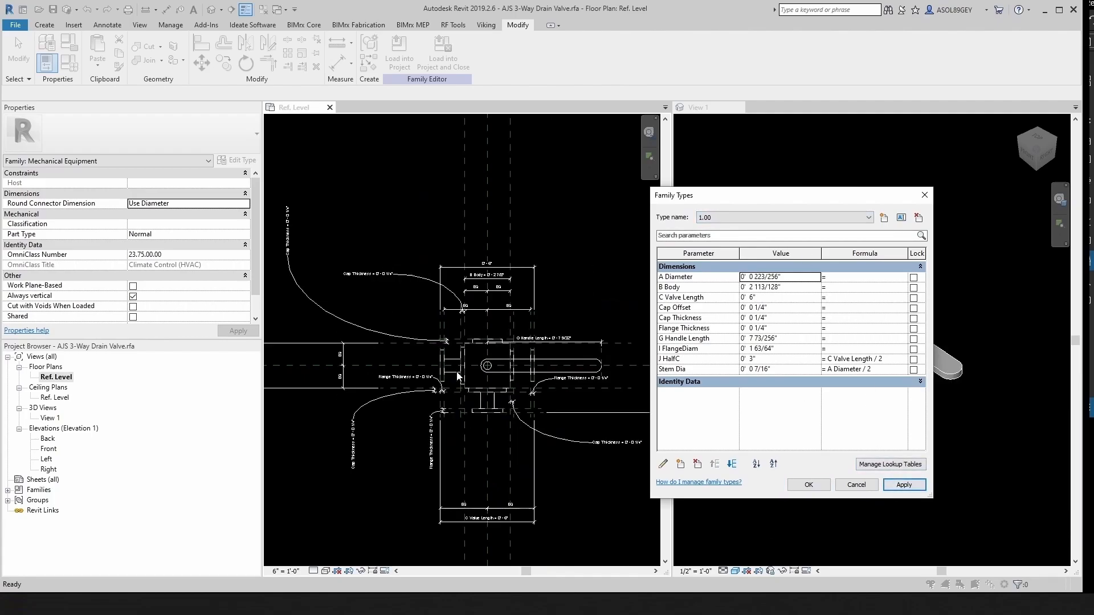
{"action": "left_click", "coordinate": [786, 217]}
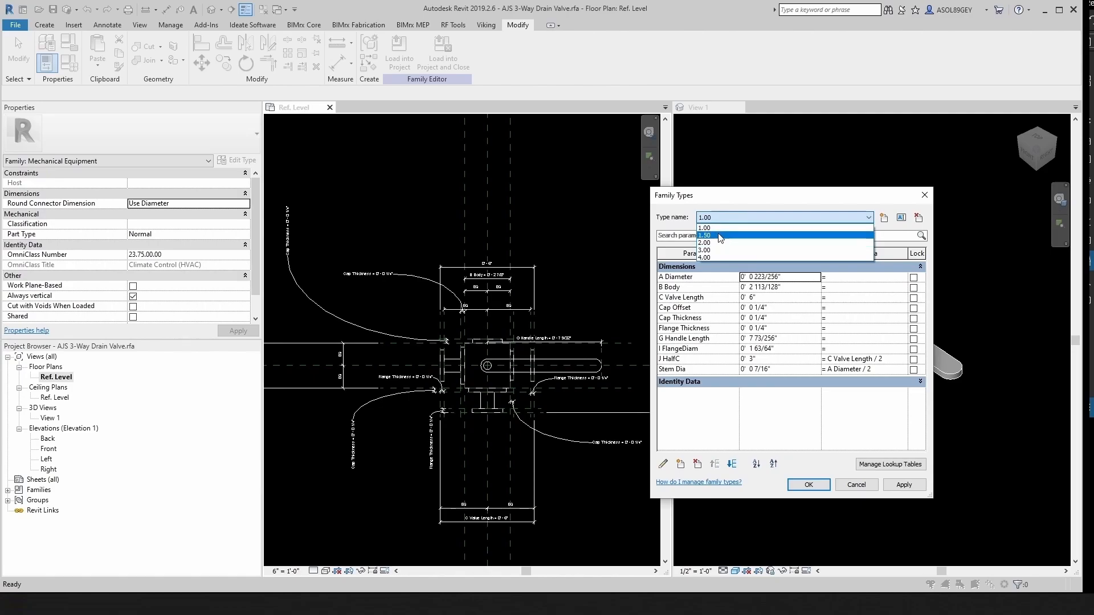
{"action": "left_click", "coordinate": [740, 236]}
{"action": "left_click", "coordinate": [896, 486]}
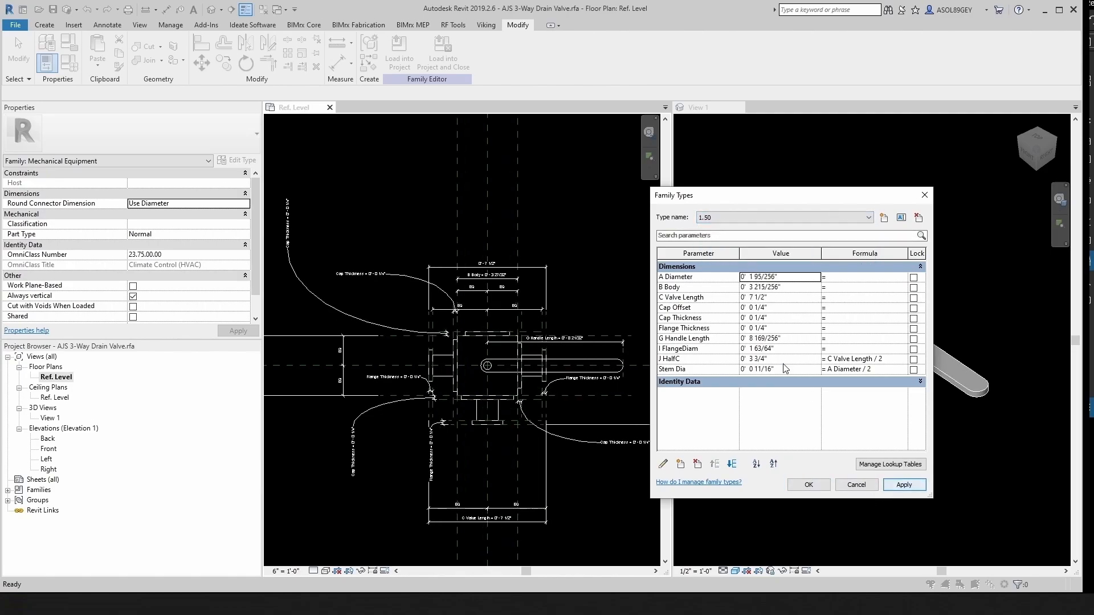
Apply family types 2.00, 3.00 and 4.00 in turn to check the flanges in plan, and close the family types
{"action": "left_click", "coordinate": [774, 218]}
{"action": "left_click", "coordinate": [763, 246]}
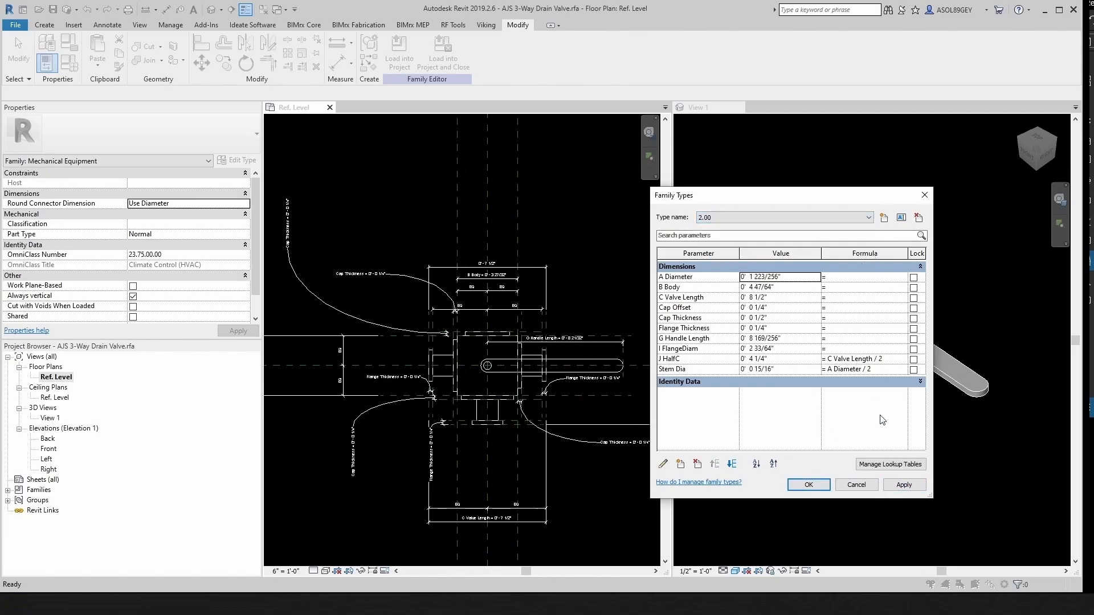
{"action": "left_click", "coordinate": [896, 487]}
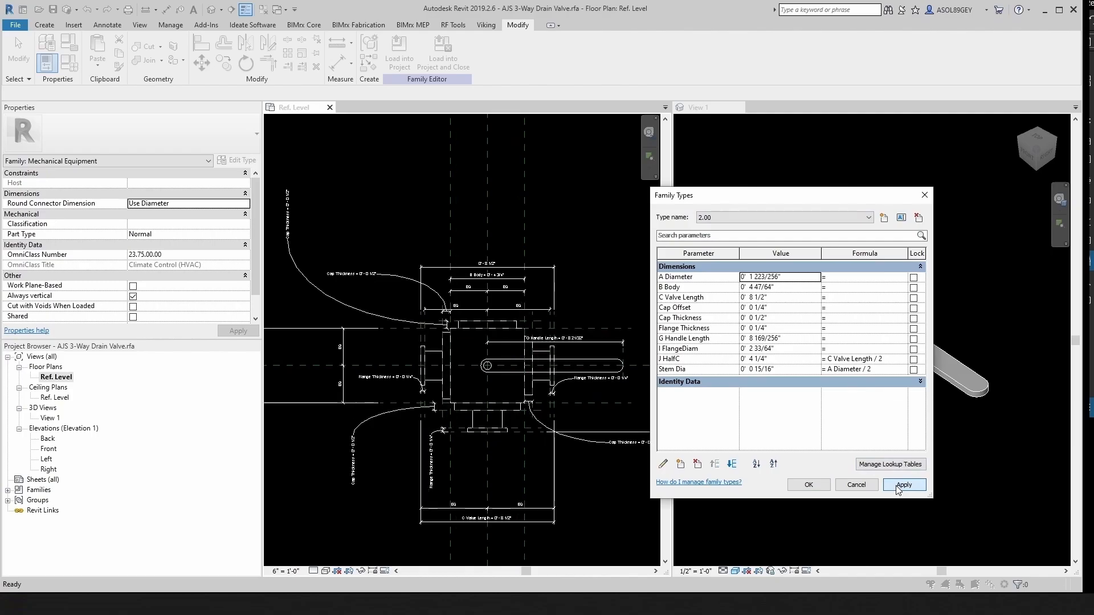
{"action": "left_click", "coordinate": [774, 218]}
{"action": "left_click", "coordinate": [763, 254]}
{"action": "left_click", "coordinate": [897, 487]}
{"action": "left_click", "coordinate": [784, 218]}
{"action": "left_click", "coordinate": [729, 261]}
{"action": "left_click", "coordinate": [900, 486]}
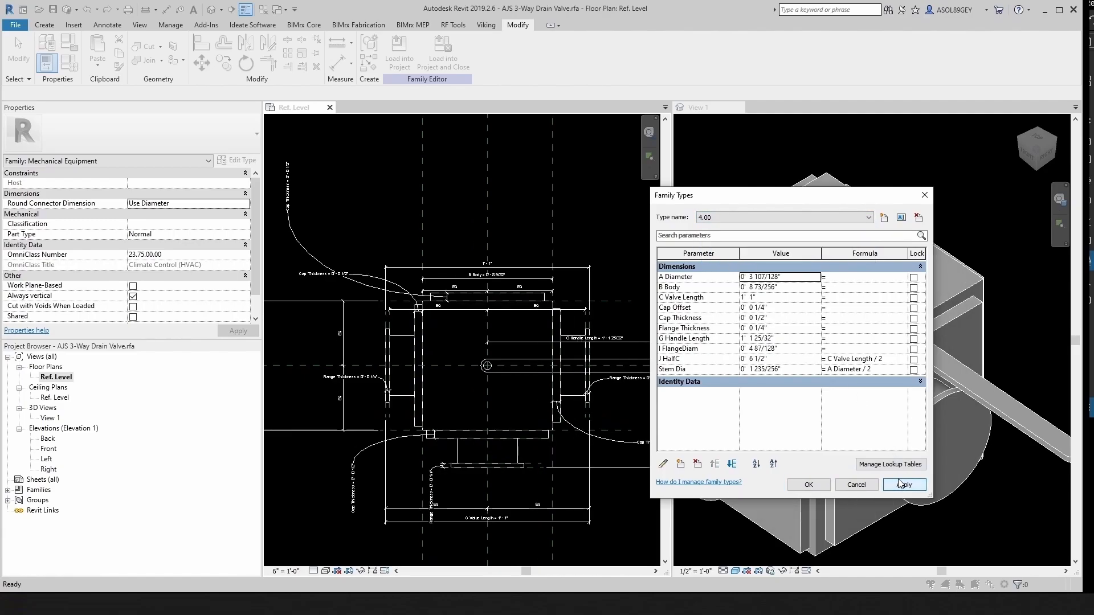
{"action": "left_click", "coordinate": [805, 484]}
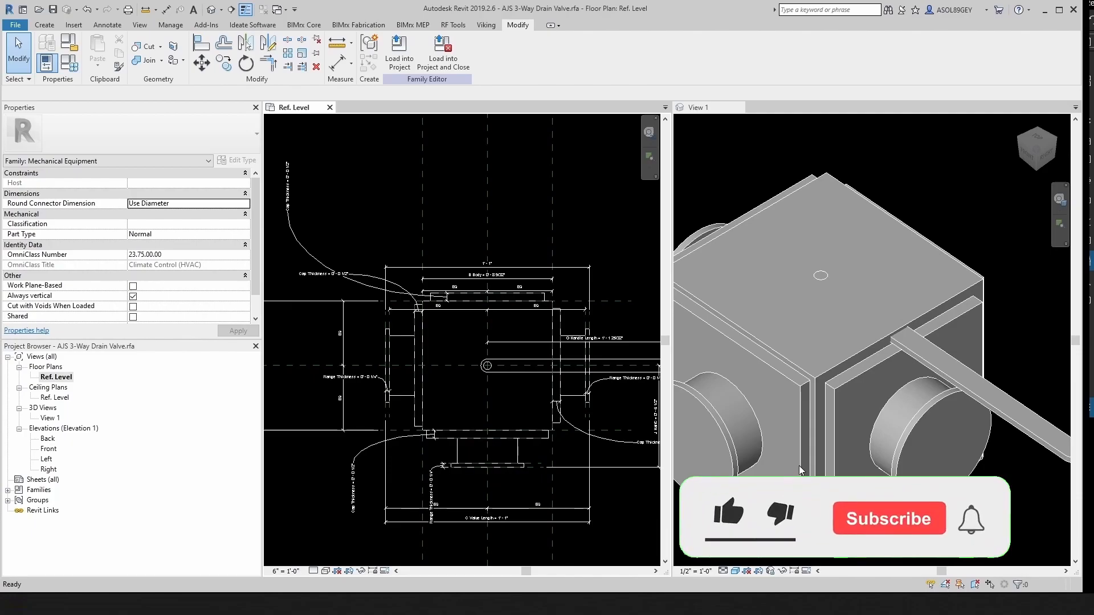
Make 2.00 the current family type and close the Ref. Level plan so only the 3D view stays open
{"action": "scroll", "coordinate": [432, 262], "scroll_direction": "down", "scroll_amount": 2}
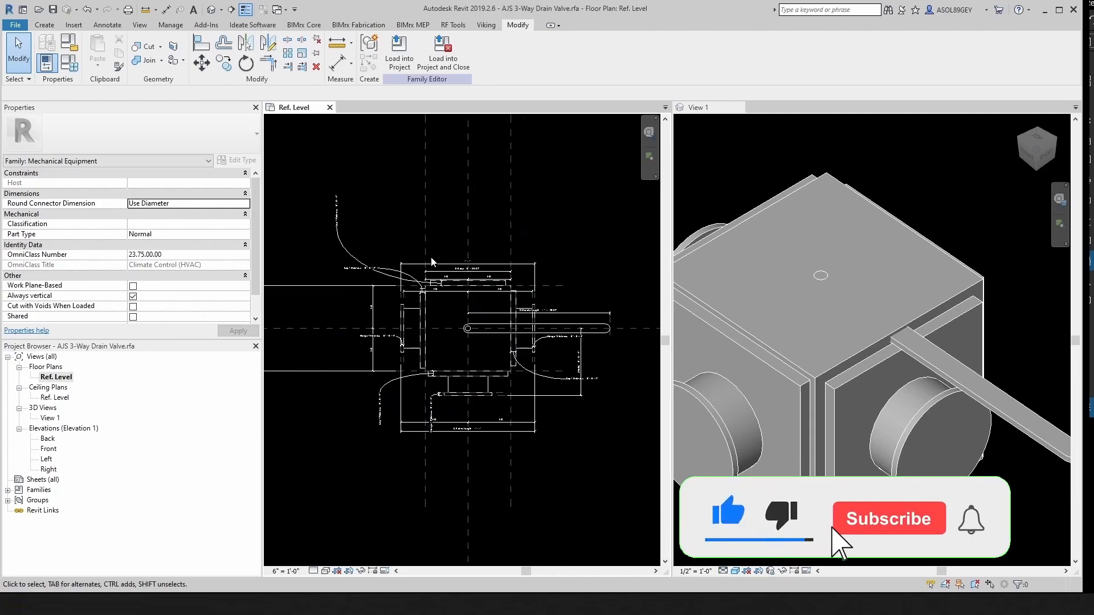
{"action": "left_click", "coordinate": [69, 62]}
{"action": "left_click", "coordinate": [740, 217]}
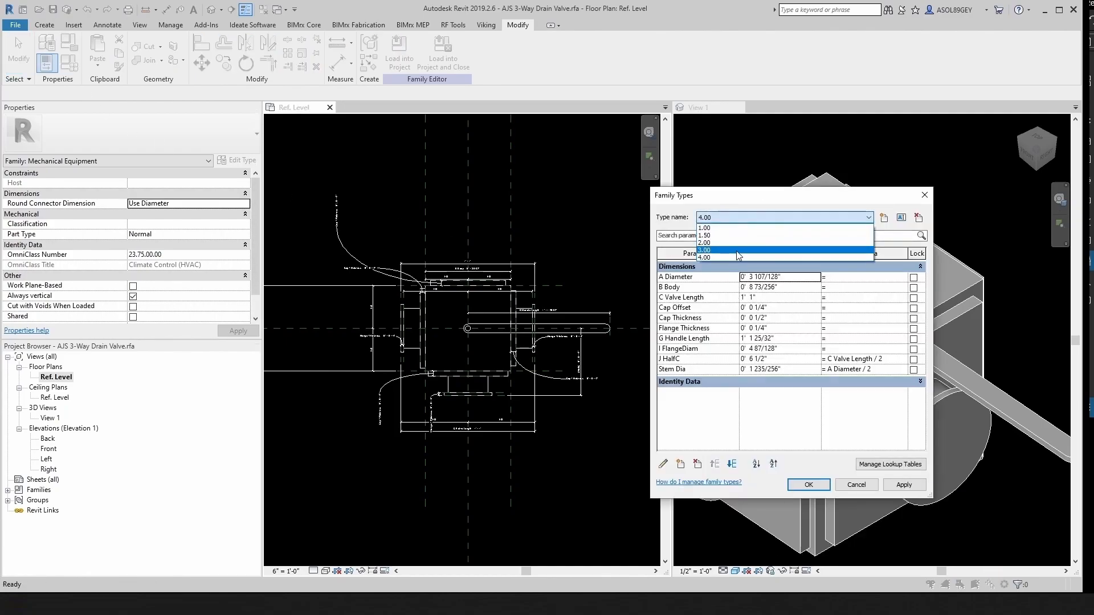
{"action": "left_click", "coordinate": [736, 243]}
{"action": "left_click", "coordinate": [810, 485]}
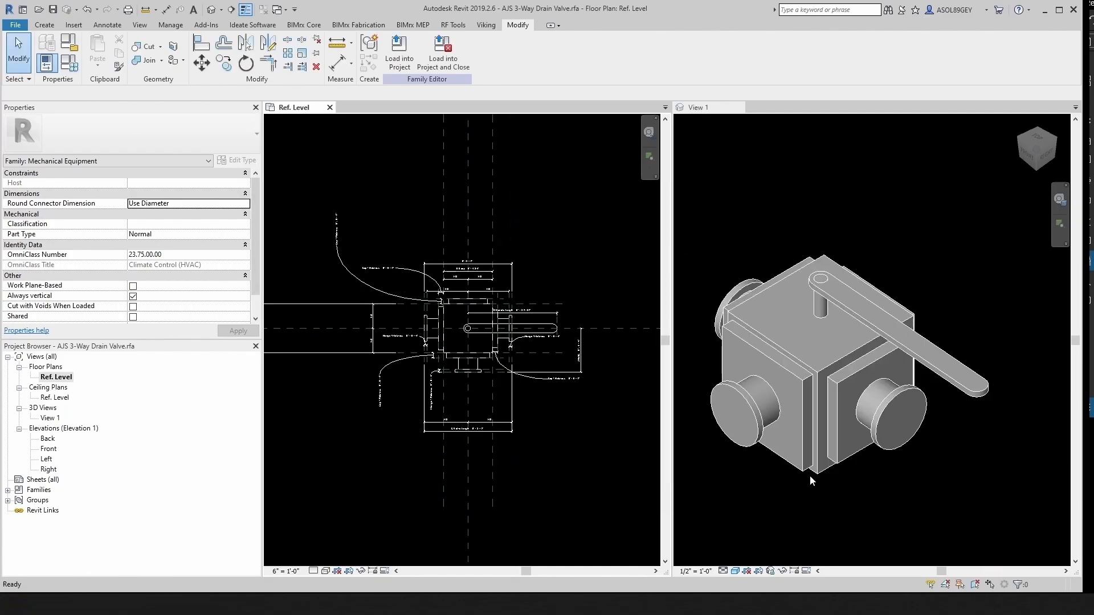
{"action": "left_click", "coordinate": [330, 107]}
{"action": "scroll", "coordinate": [702, 322], "scroll_direction": "down", "scroll_amount": 3}
{"action": "scroll", "coordinate": [579, 409], "scroll_direction": "up", "scroll_amount": 4}
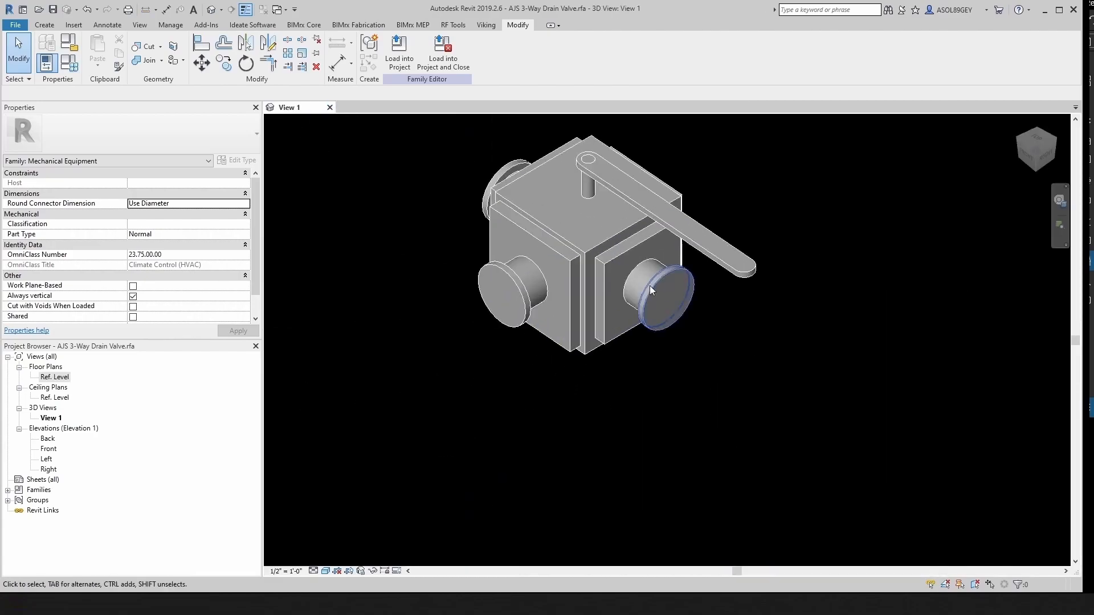
{"action": "scroll", "coordinate": [631, 298], "scroll_direction": "up", "scroll_amount": 1}
Place Hydronic Supply pipe connectors on the outer faces of the right, front and left flanges
{"action": "left_click", "coordinate": [44, 24]}
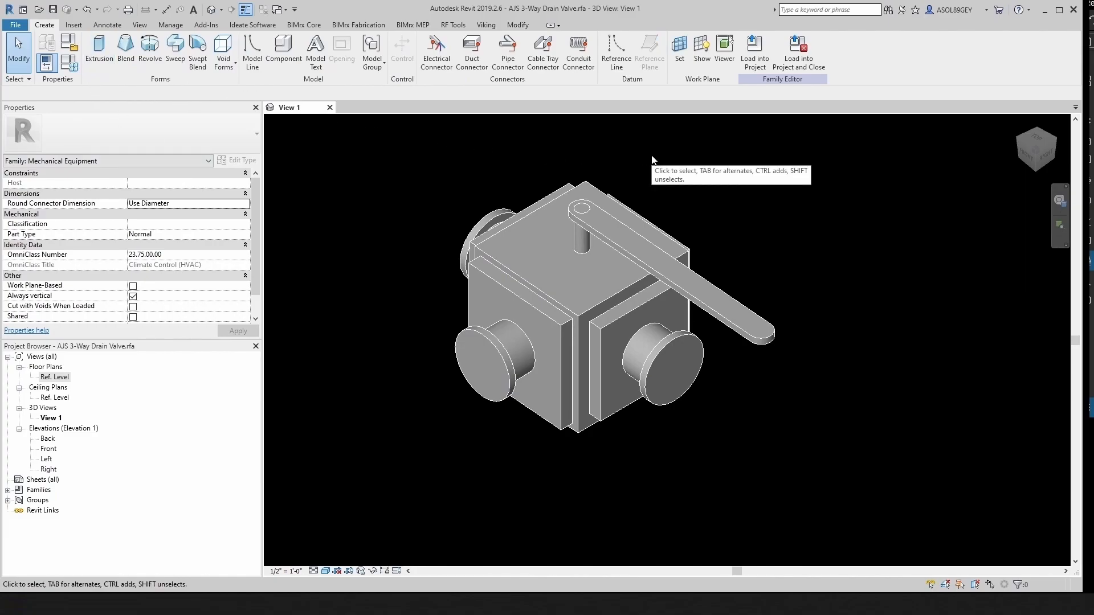
{"action": "left_click", "coordinate": [507, 51]}
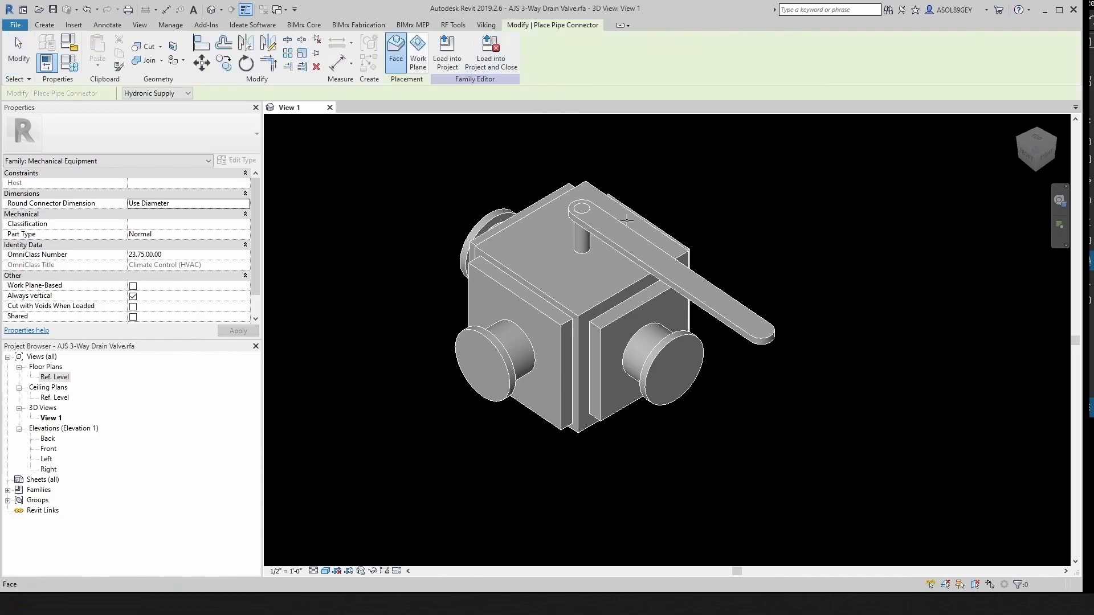
{"action": "scroll", "coordinate": [688, 344], "scroll_direction": "up", "scroll_amount": 2}
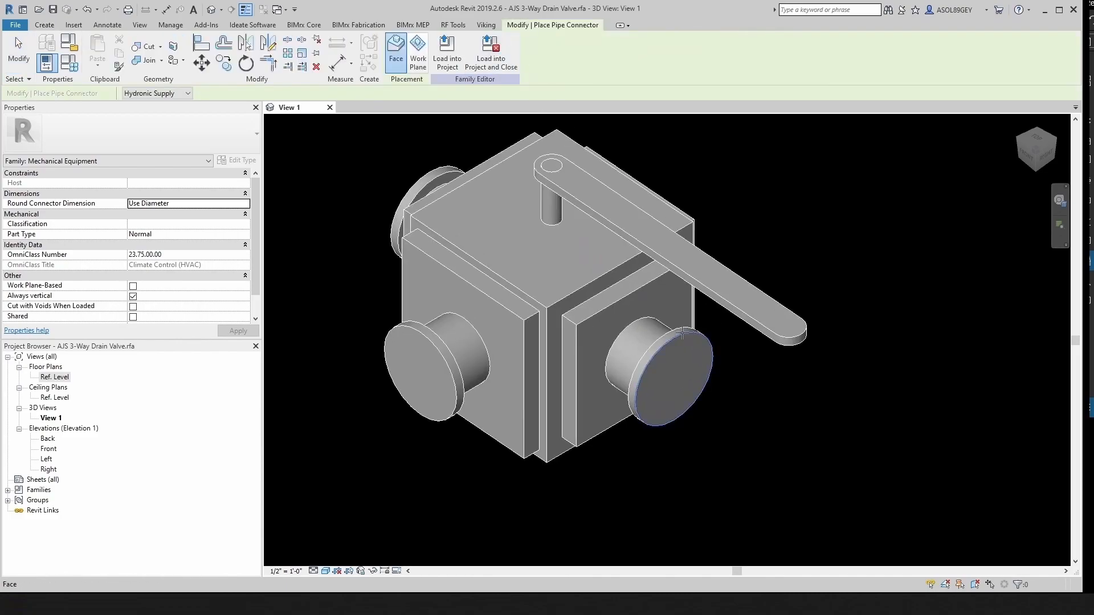
{"action": "left_click", "coordinate": [682, 333]}
{"action": "scroll", "coordinate": [512, 398], "scroll_direction": "down", "scroll_amount": 3}
{"action": "scroll", "coordinate": [531, 413], "scroll_direction": "up", "scroll_amount": 3}
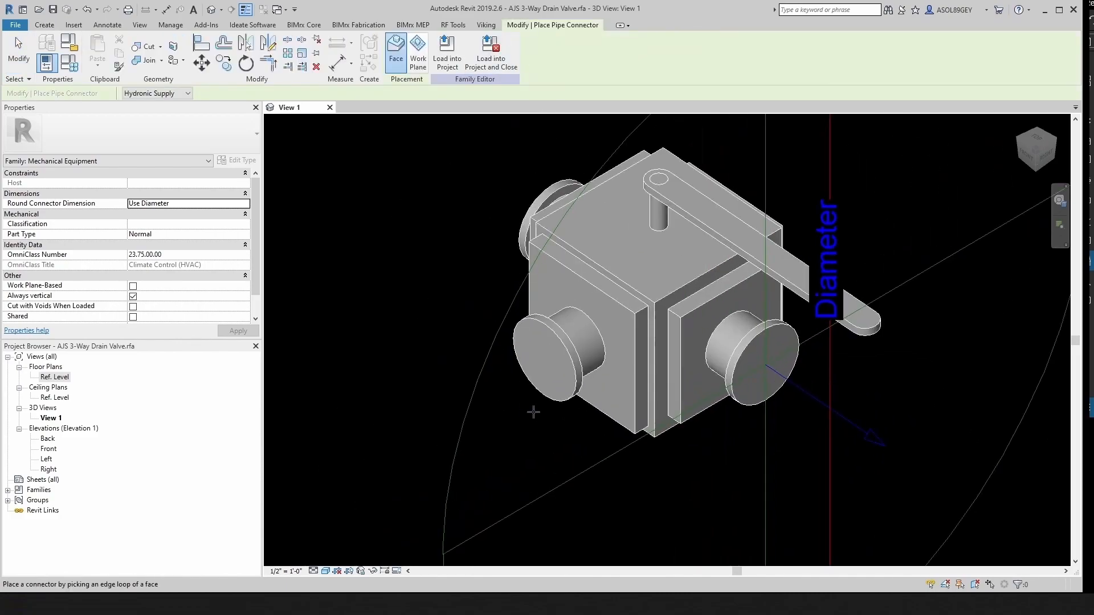
{"action": "left_click", "coordinate": [533, 393]}
{"action": "middle_click_drag", "start_coordinate": [533, 393], "coordinate": [495, 245], "text": "shift"}
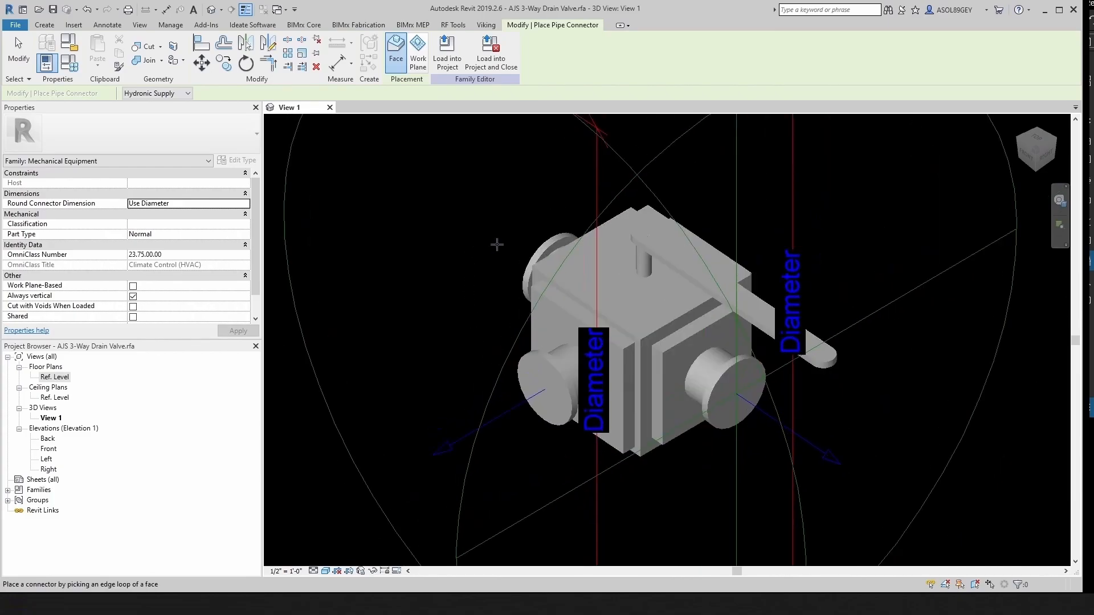
{"action": "left_click", "coordinate": [521, 266]}
{"action": "scroll", "coordinate": [522, 266], "scroll_direction": "down", "scroll_amount": 3}
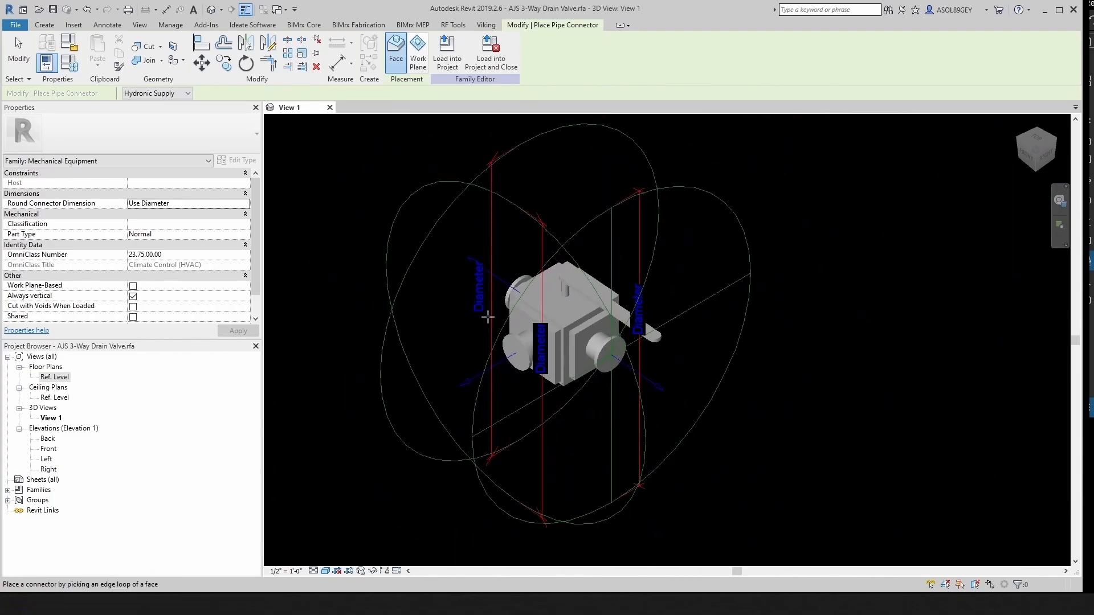
{"action": "key", "text": "Escape"}
Set the right flange's pipe connector diameter to 2"
{"action": "middle_click_drag", "start_coordinate": [551, 387], "coordinate": [611, 447], "text": "shift"}
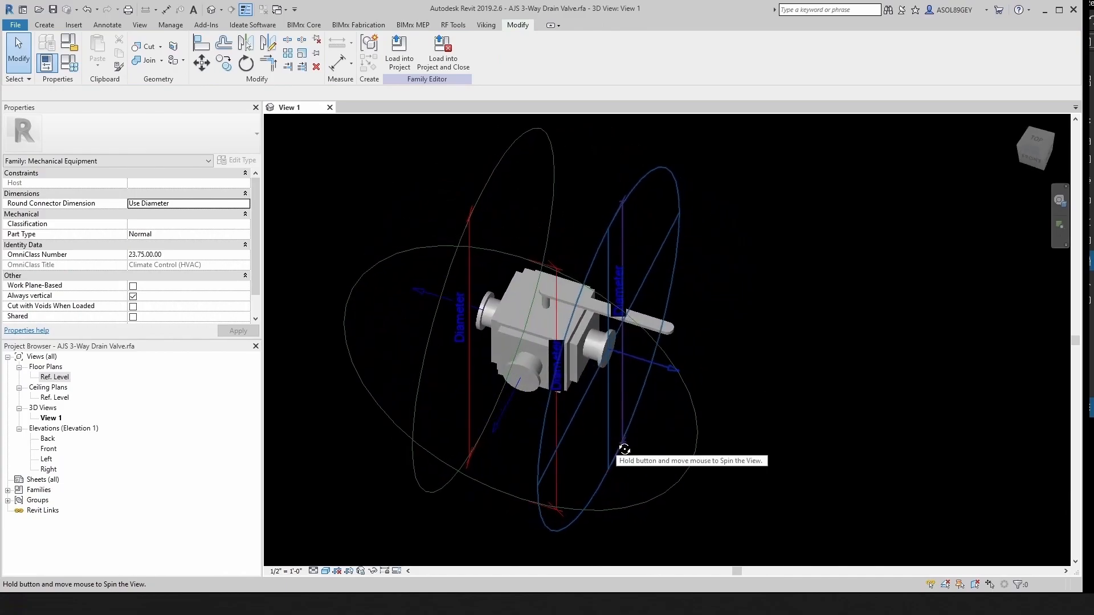
{"action": "left_click", "coordinate": [647, 386]}
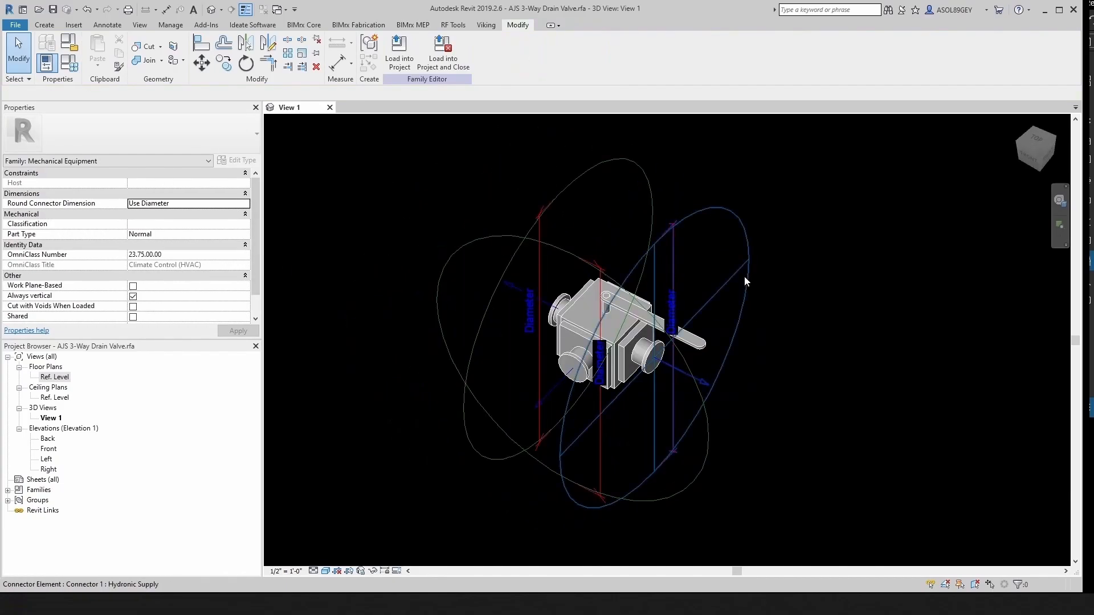
{"action": "left_click", "coordinate": [744, 276]}
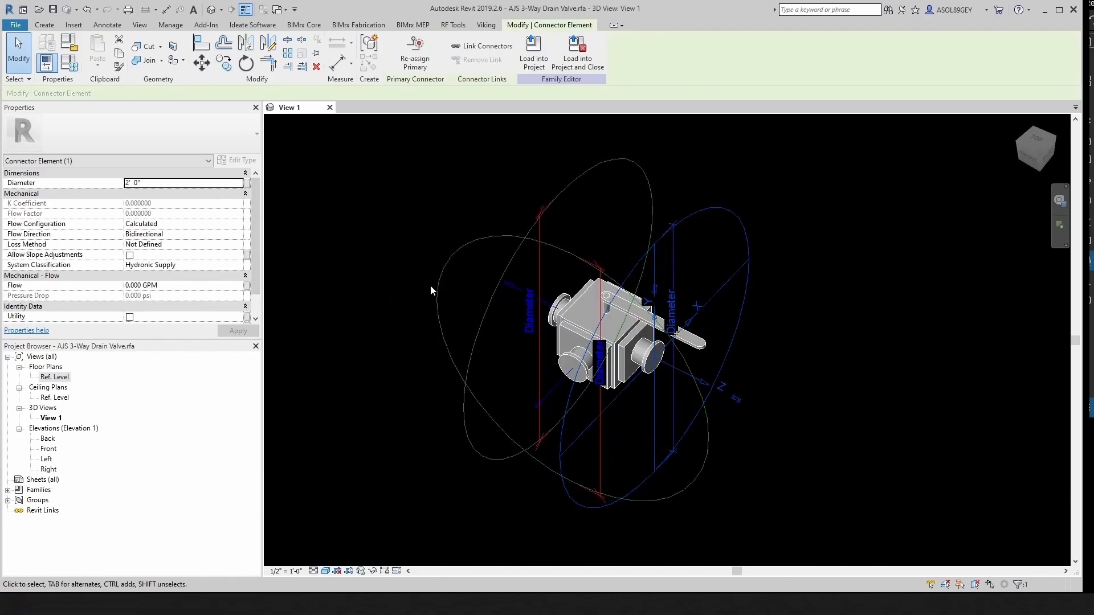
{"action": "left_click", "coordinate": [187, 181]}
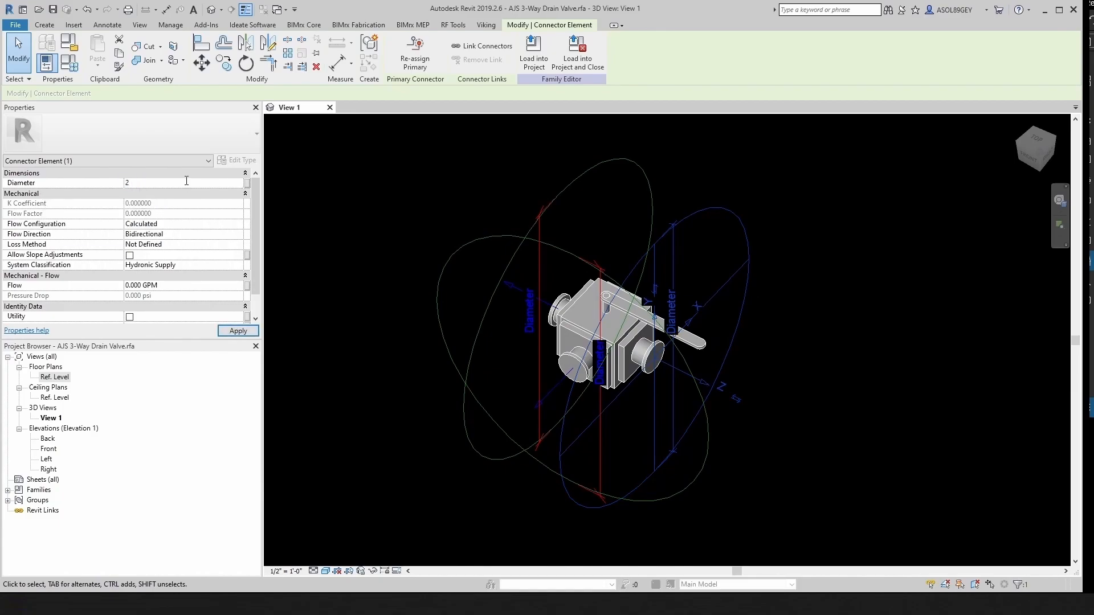
{"action": "type", "text": "2\""}
{"action": "left_click", "coordinate": [353, 299]}
{"action": "scroll", "coordinate": [655, 364], "scroll_direction": "up", "scroll_amount": 4}
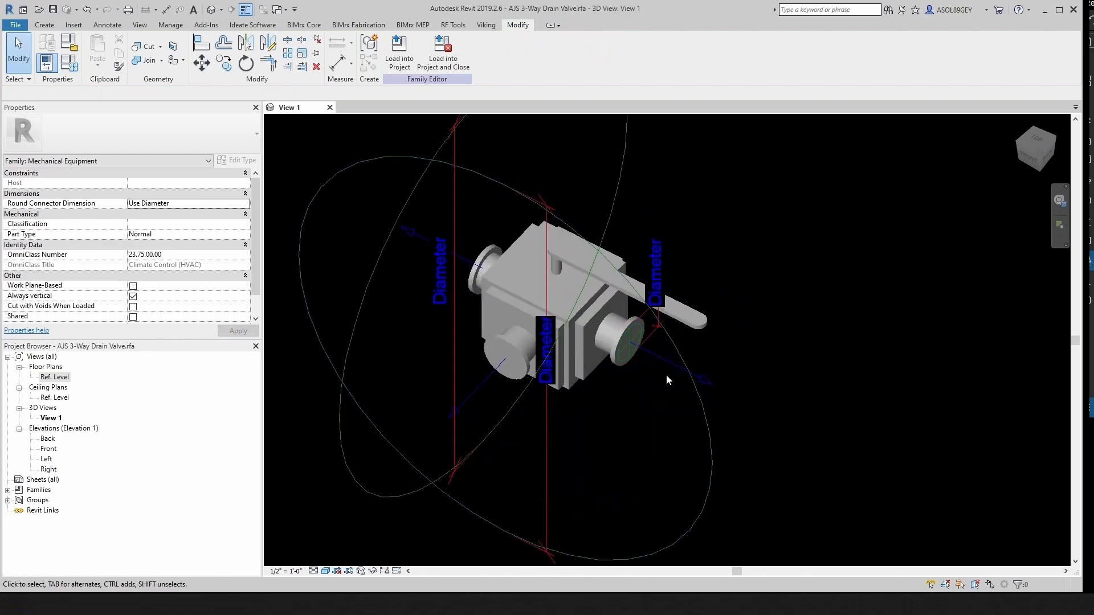
Create a family type parameter named Pipe Size with the Piping discipline and Pipe Size as its parameter type
{"action": "scroll", "coordinate": [642, 357], "scroll_direction": "up", "scroll_amount": 2}
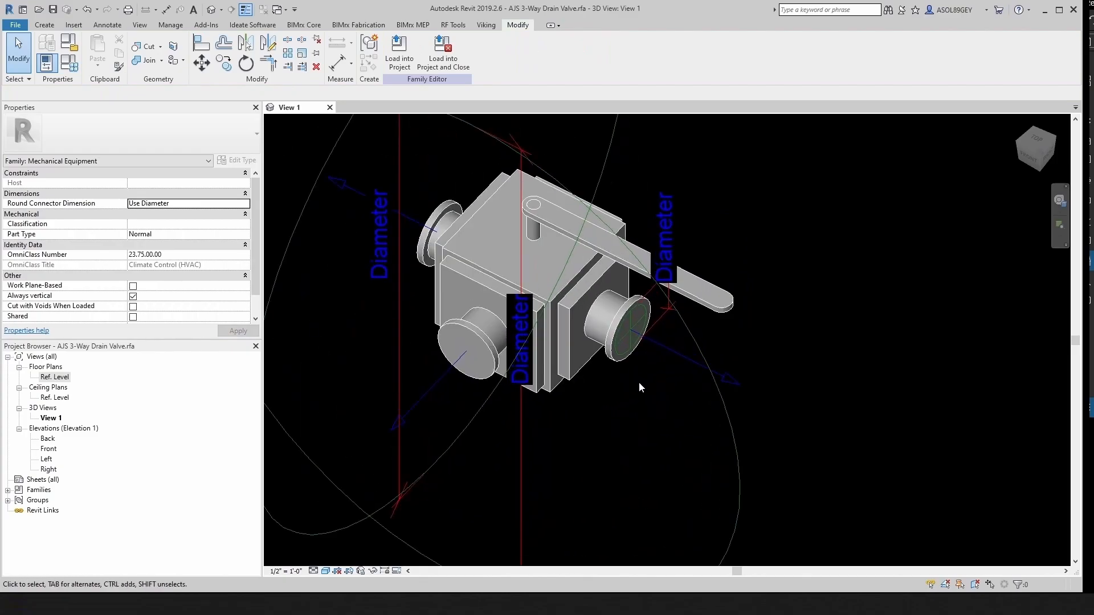
{"action": "scroll", "coordinate": [644, 389], "scroll_direction": "down", "scroll_amount": 1}
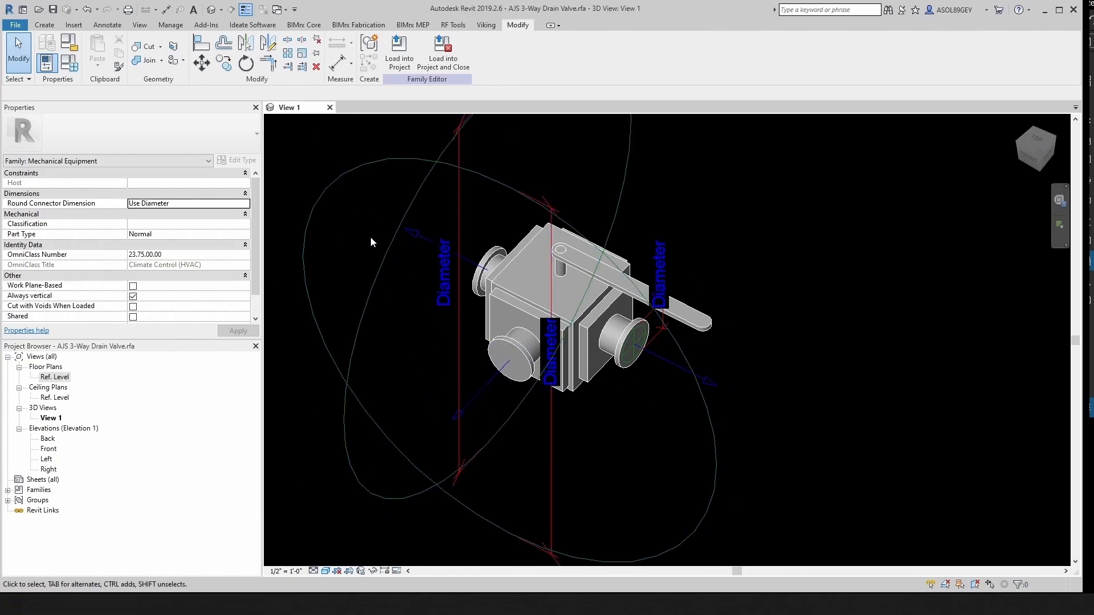
{"action": "left_click", "coordinate": [72, 70]}
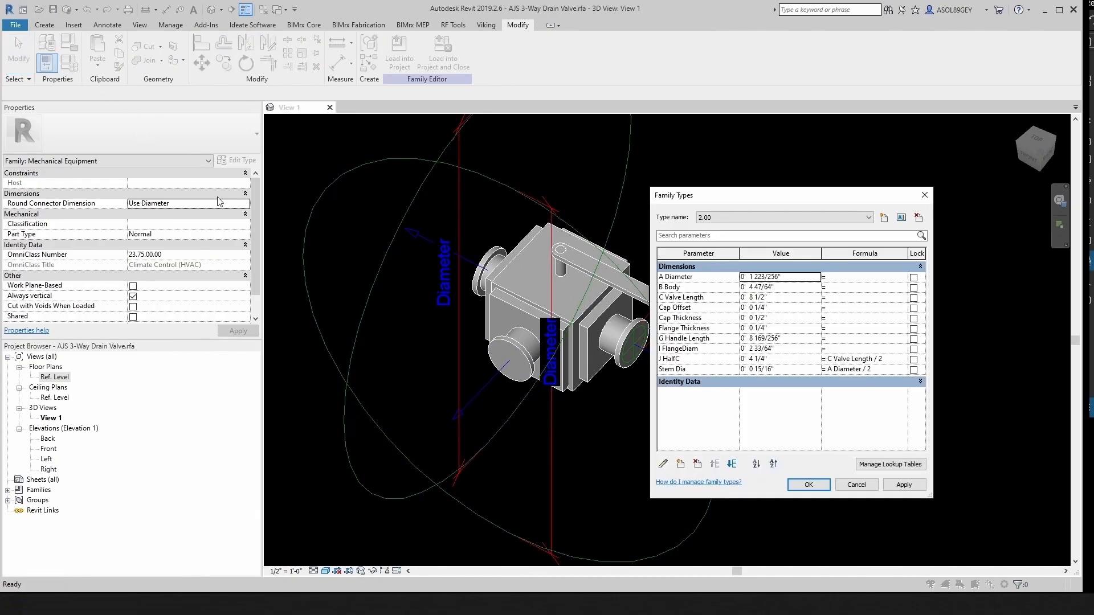
{"action": "left_click", "coordinate": [680, 464]}
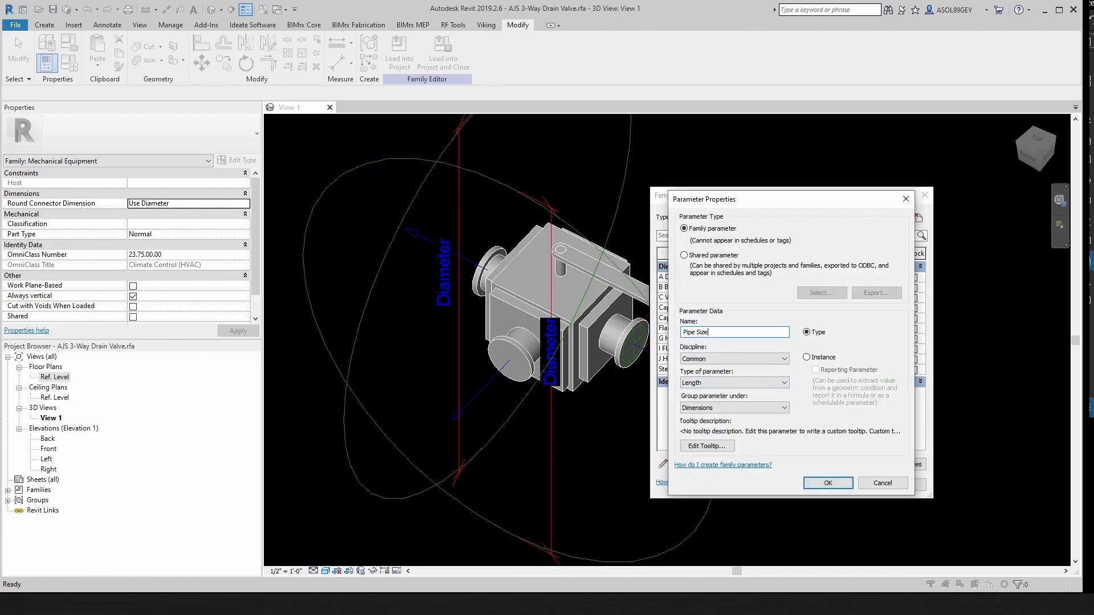
{"action": "left_click", "coordinate": [719, 362]}
{"action": "left_click", "coordinate": [722, 385]}
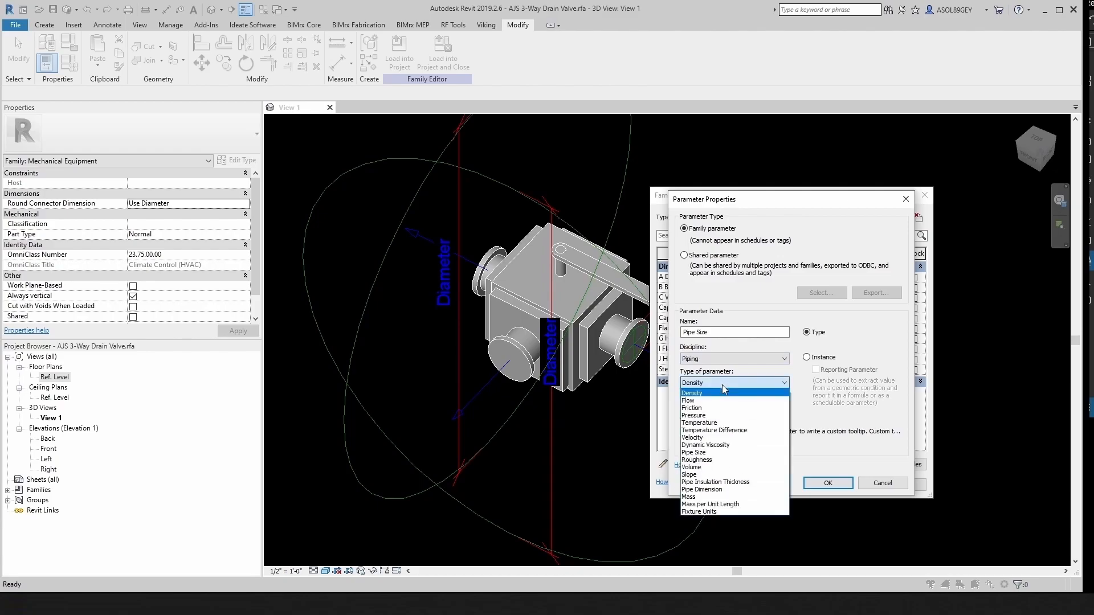
{"action": "left_click", "coordinate": [689, 454]}
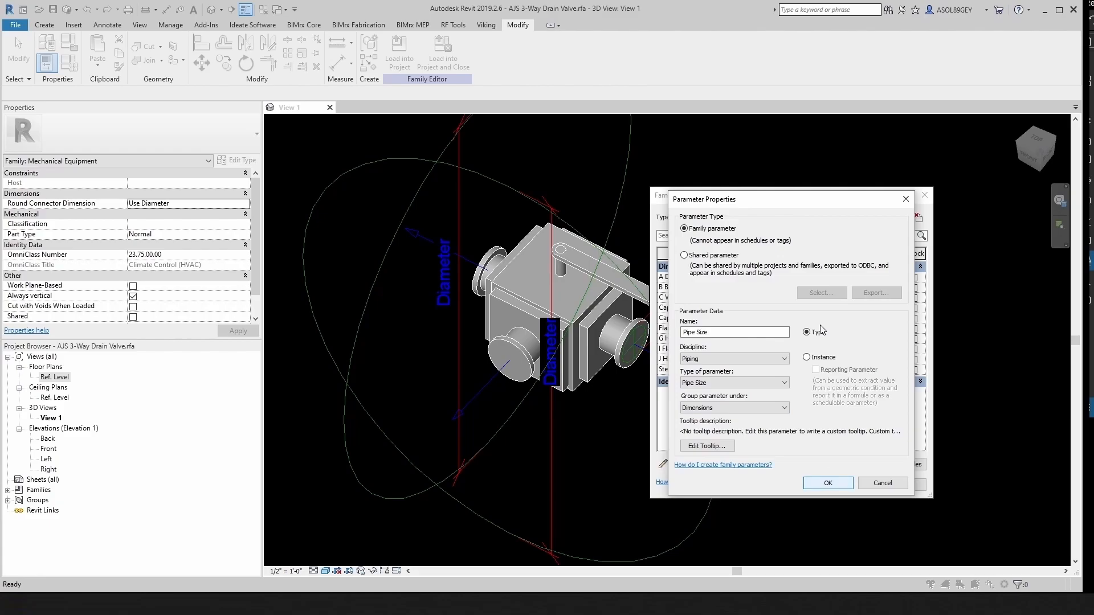
{"action": "left_click", "coordinate": [828, 483]}
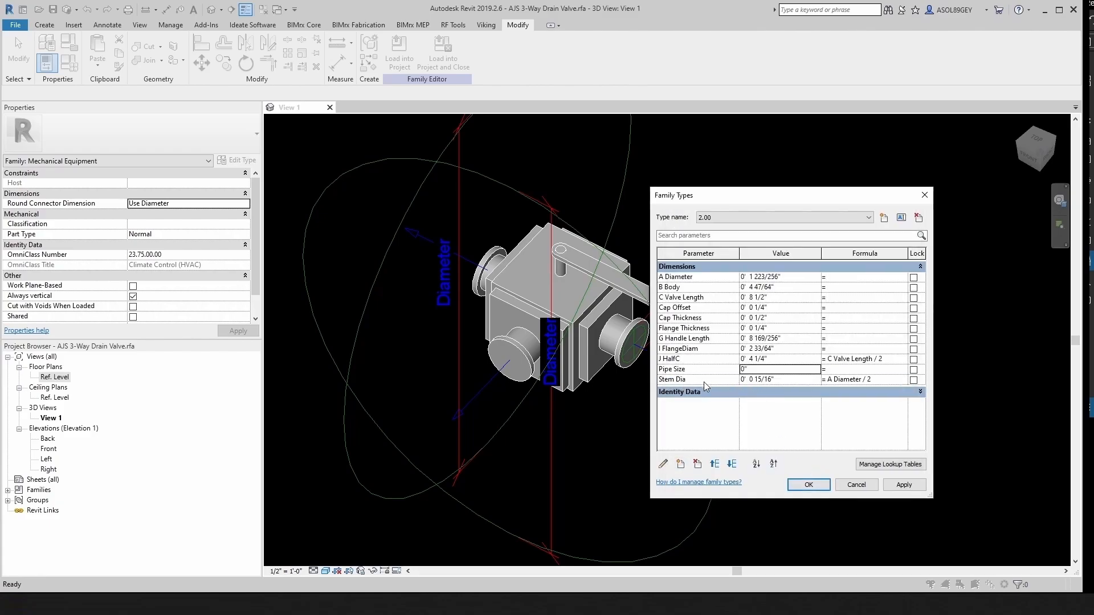
Set the Pipe Size parameter to 2" for type 2.00, 1" for type 1.00 and 1.5" for type 1.50
{"action": "left_click", "coordinate": [762, 371]}
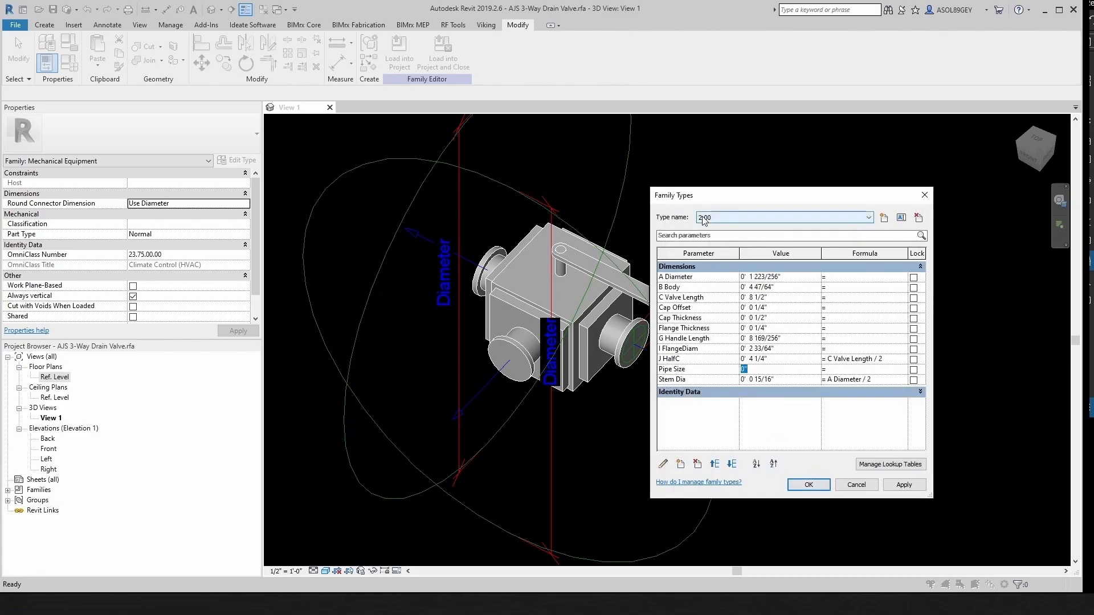
{"action": "type", "text": "2"}
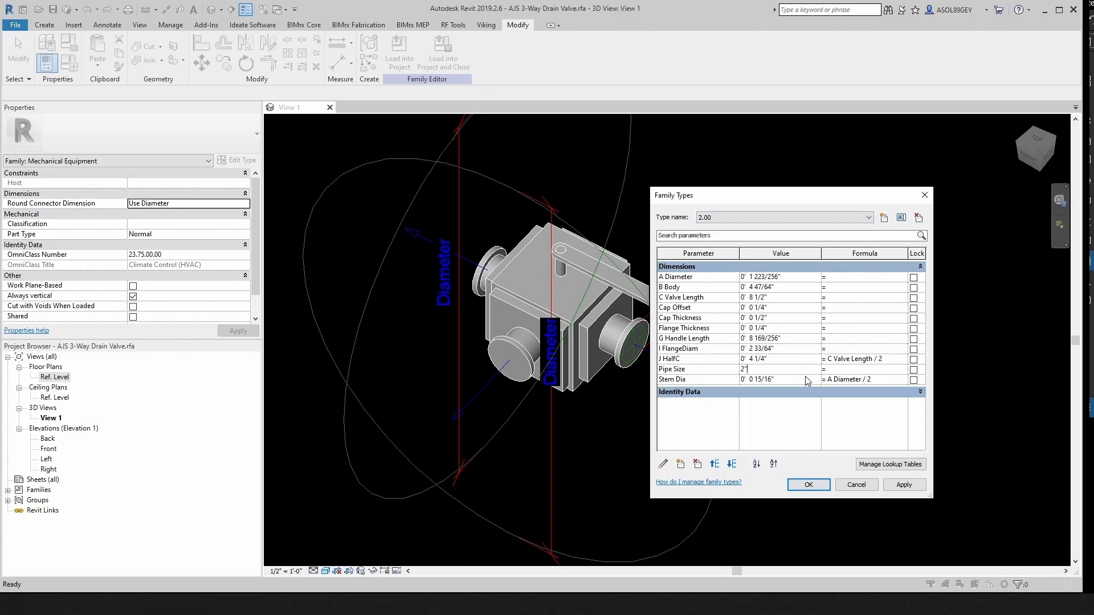
{"action": "left_click", "coordinate": [825, 217]}
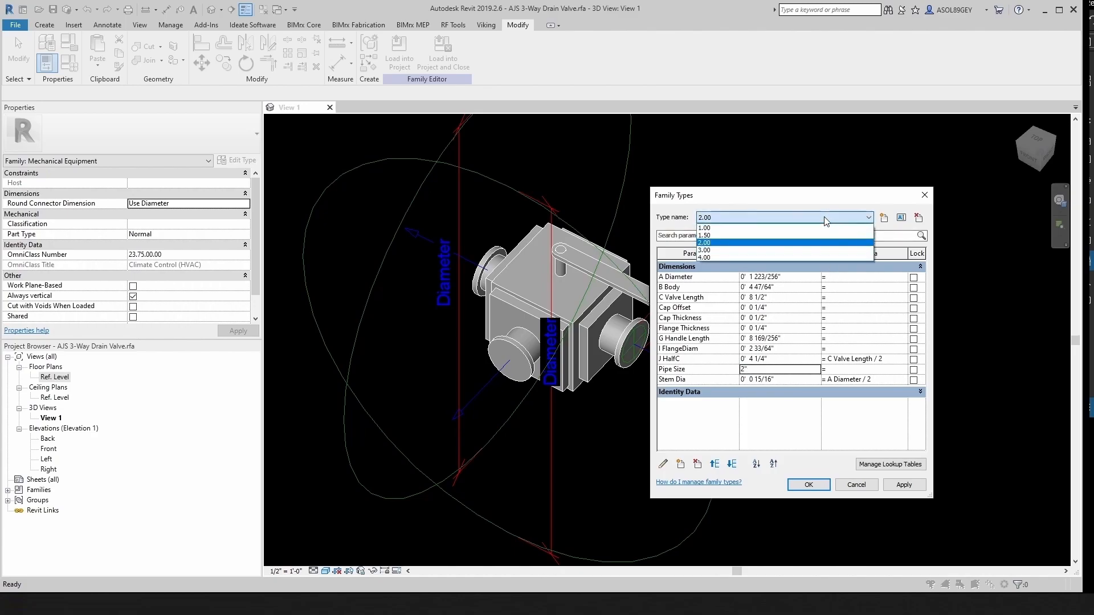
{"action": "left_click", "coordinate": [763, 232]}
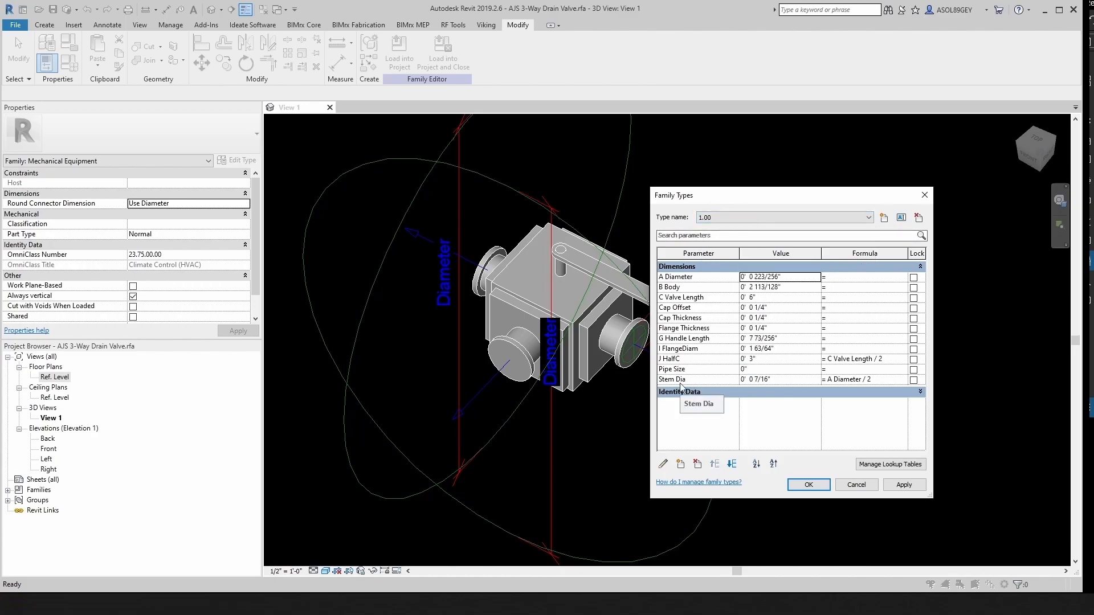
{"action": "left_click", "coordinate": [760, 369]}
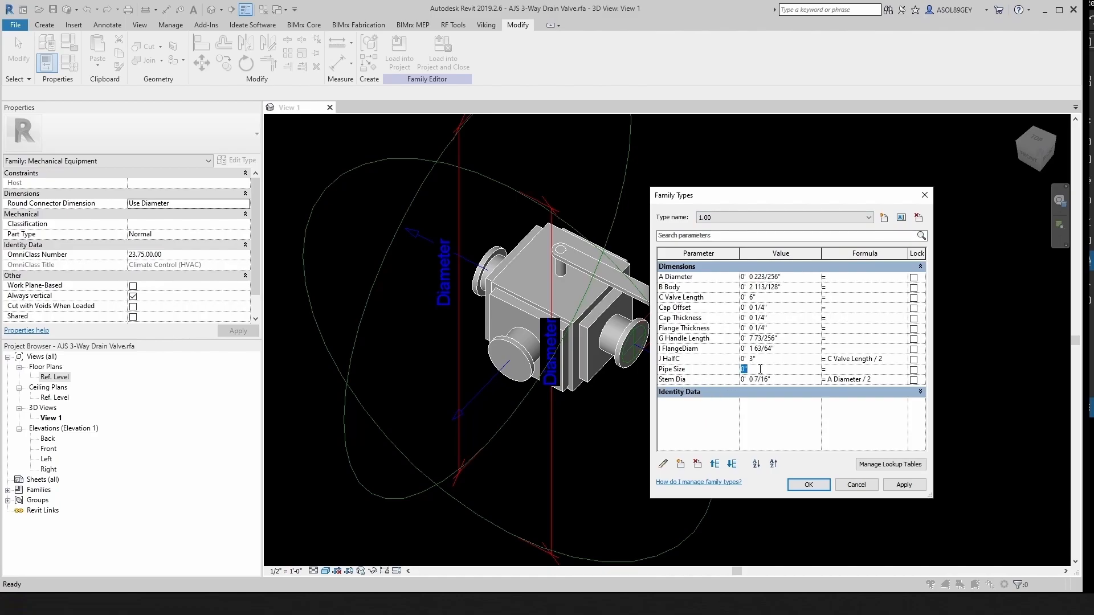
{"action": "type", "text": "1\""}
{"action": "left_click", "coordinate": [778, 217]}
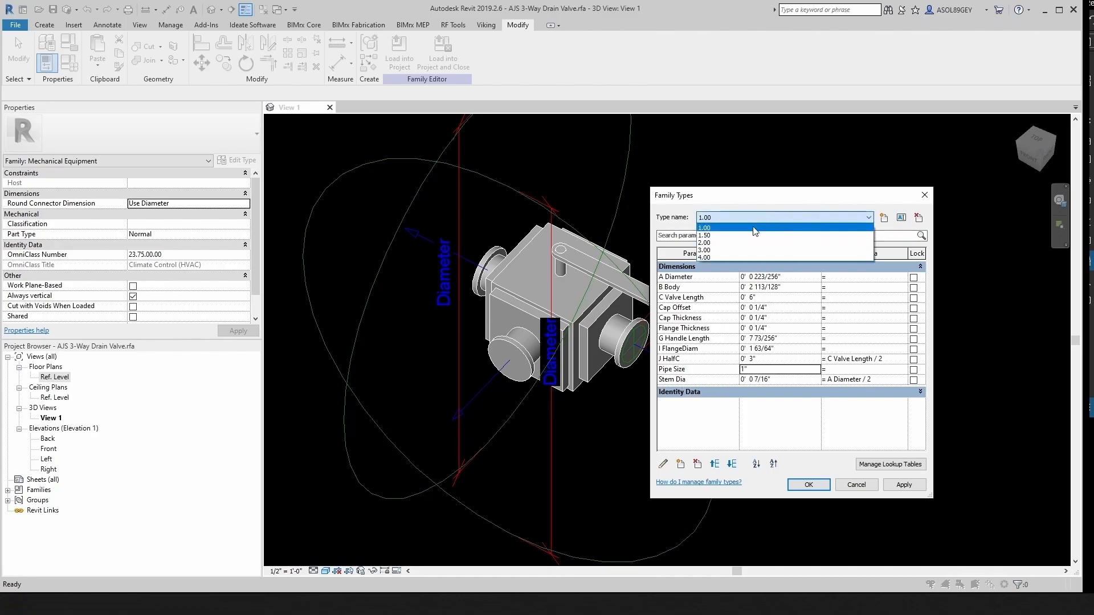
{"action": "left_click", "coordinate": [763, 240]}
{"action": "left_click", "coordinate": [759, 369]}
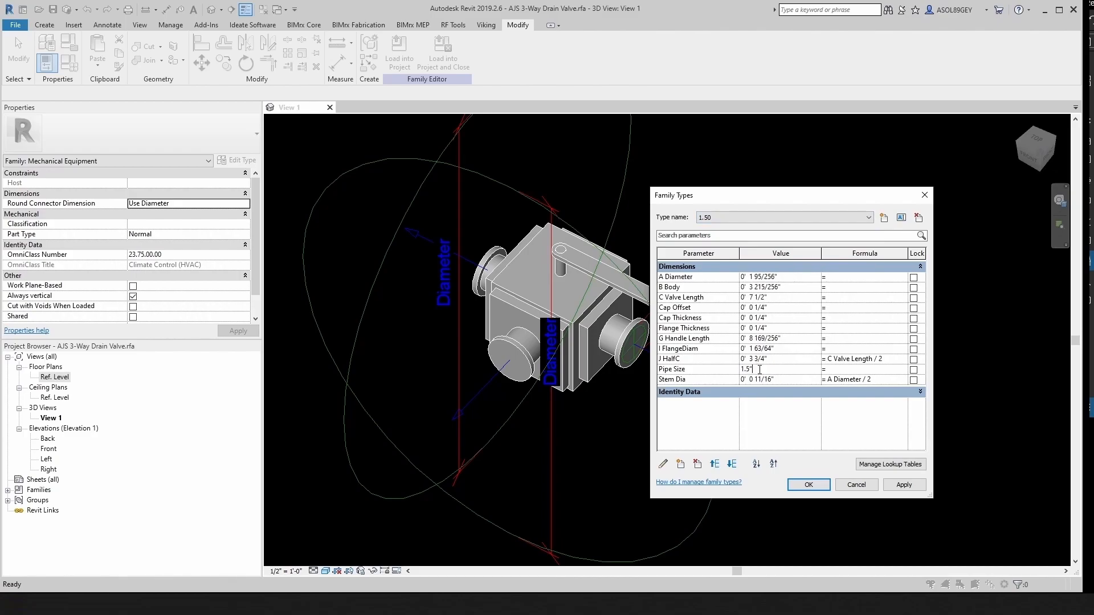
Set the Pipe Size parameter to 3" for type 3.00 and 4" for type 4.00, and accept the family types
{"action": "left_click", "coordinate": [783, 217]}
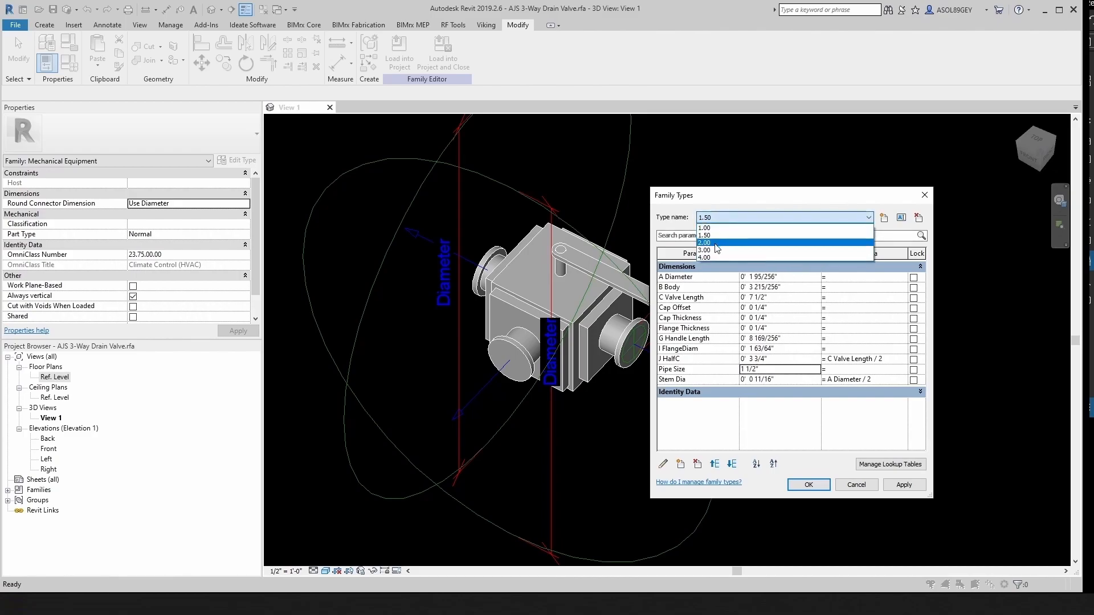
{"action": "left_click", "coordinate": [719, 249]}
{"action": "left_click", "coordinate": [759, 217]}
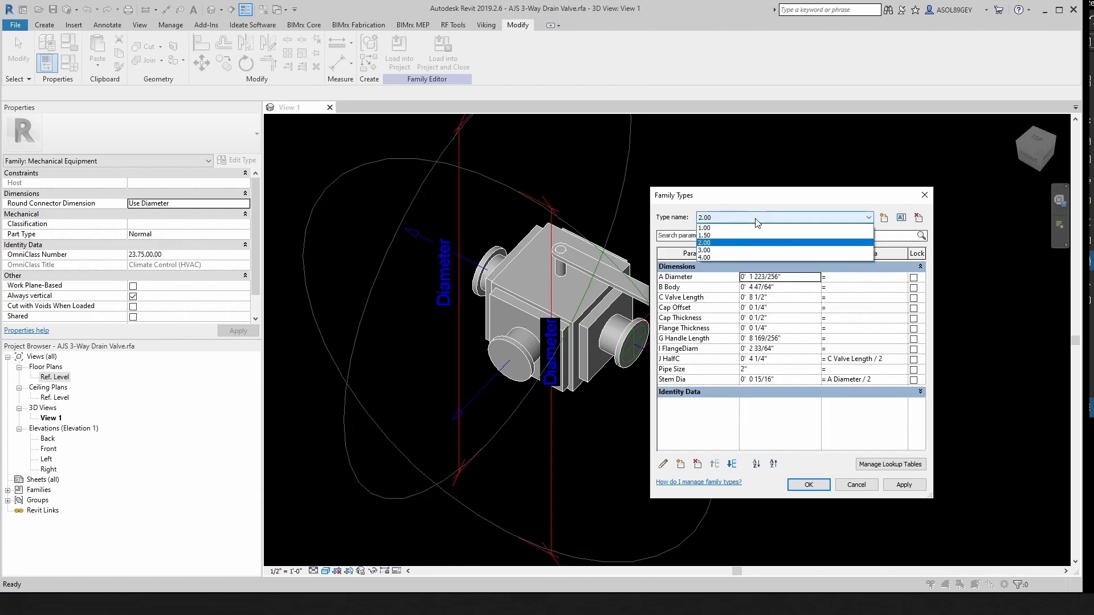
{"action": "left_click", "coordinate": [725, 252]}
{"action": "left_click", "coordinate": [761, 369]}
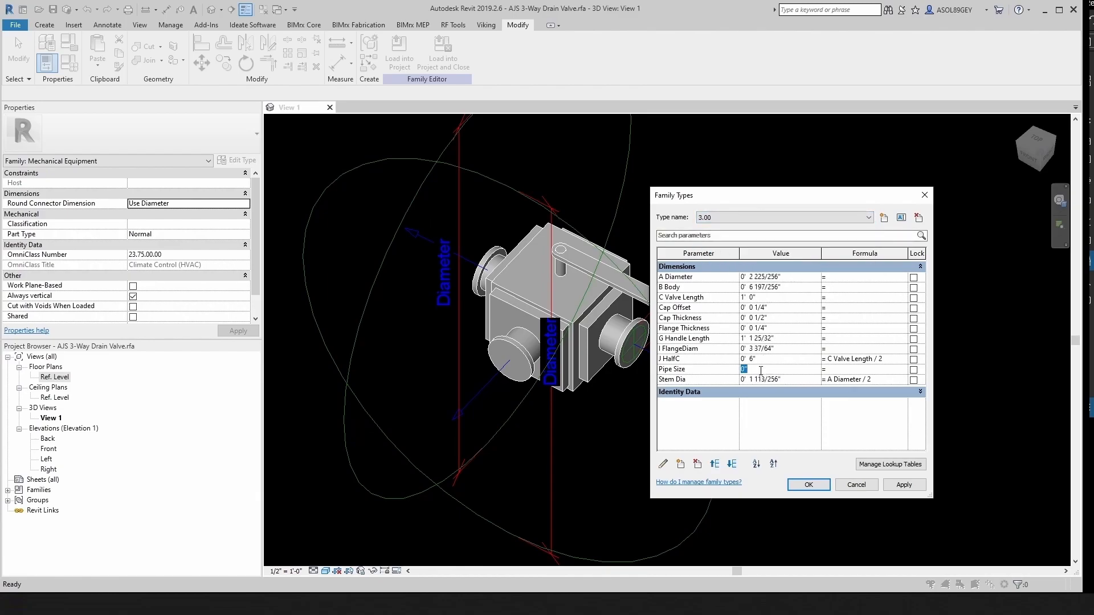
{"action": "left_click", "coordinate": [758, 217]}
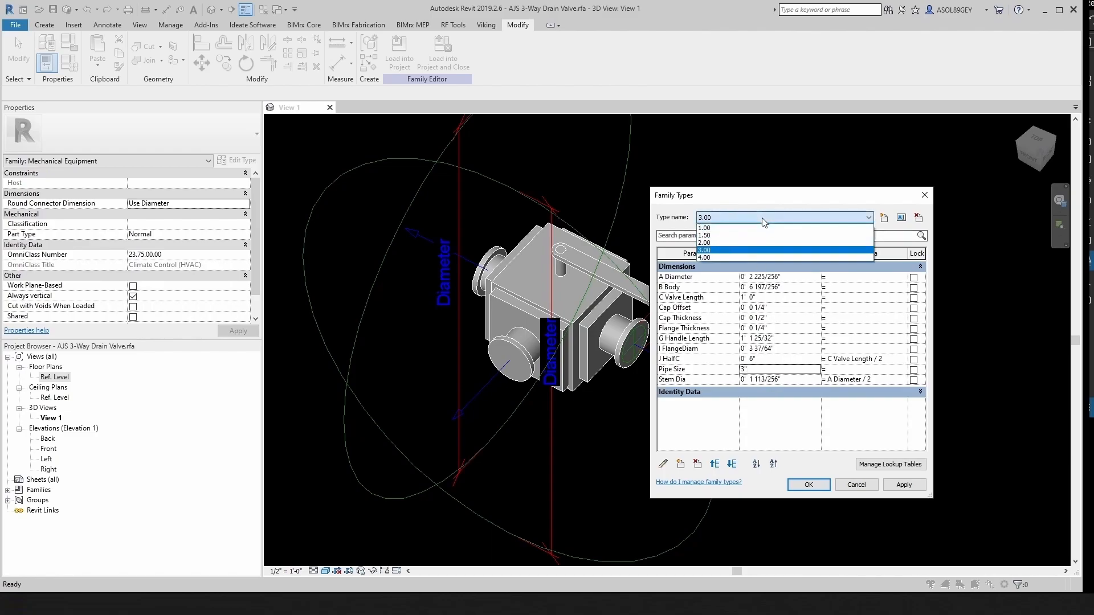
{"action": "left_click", "coordinate": [727, 255]}
{"action": "left_click", "coordinate": [767, 370]}
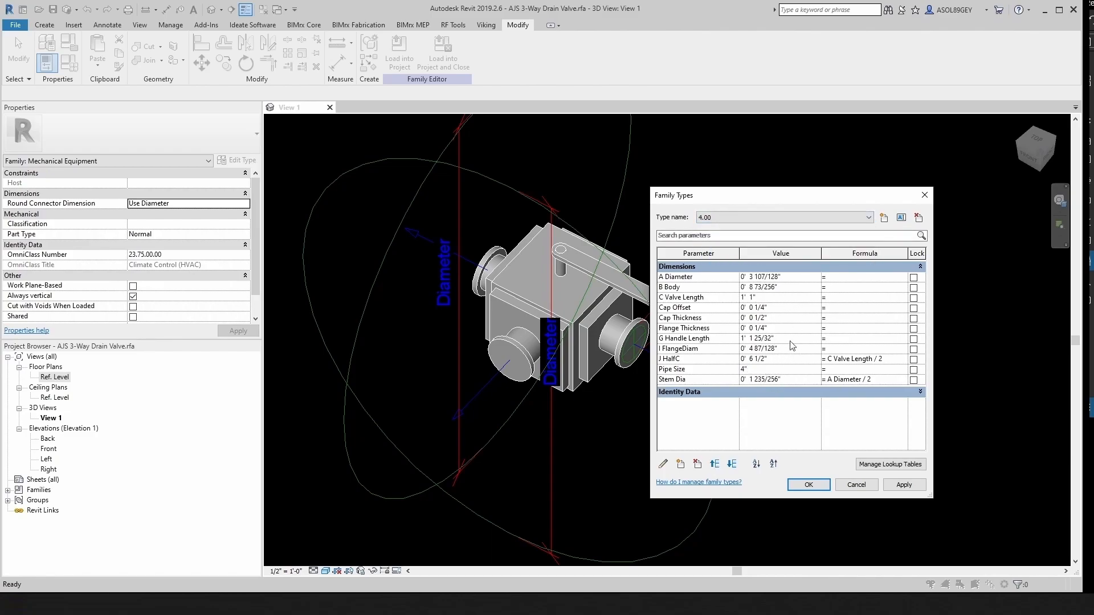
{"action": "left_click", "coordinate": [809, 484]}
Associate the diameter of the right flange's pipe connector with the Pipe Size parameter
{"action": "scroll", "coordinate": [676, 285], "scroll_direction": "down", "scroll_amount": 3}
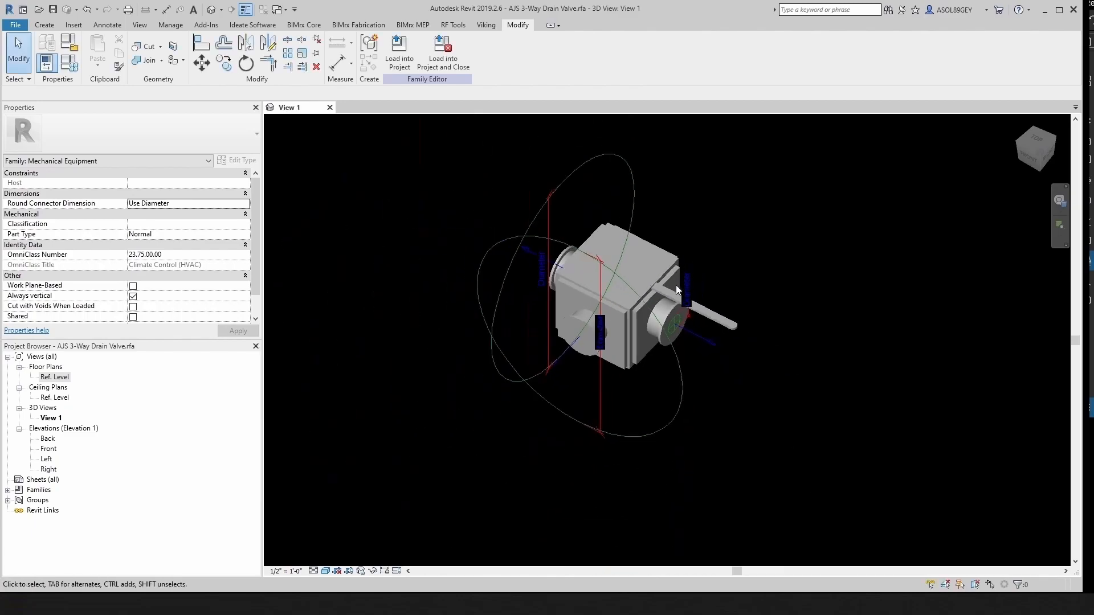
{"action": "scroll", "coordinate": [704, 357], "scroll_direction": "up", "scroll_amount": 2}
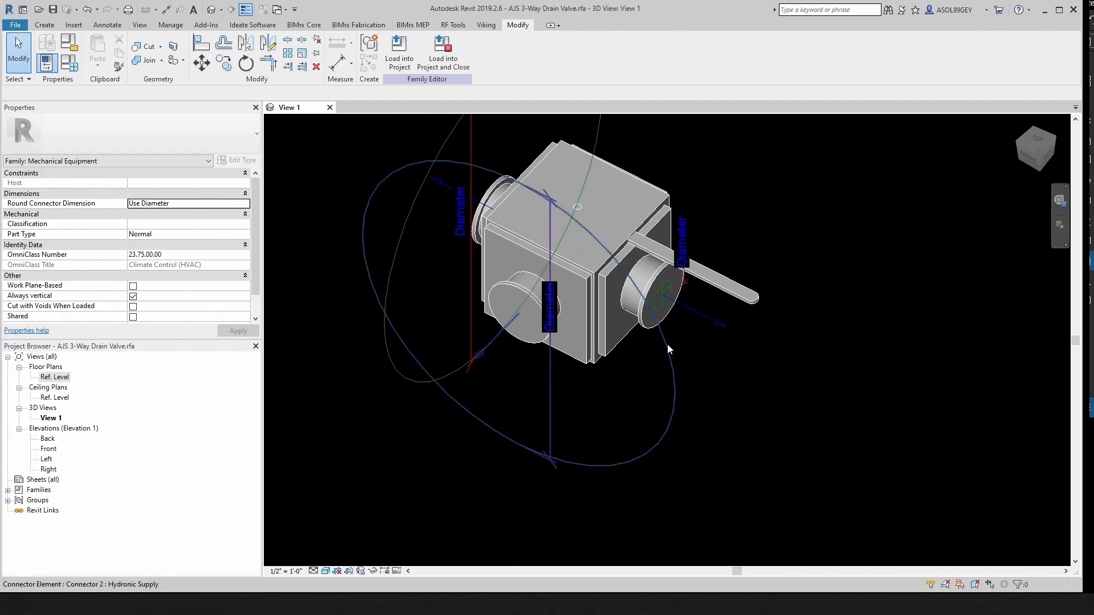
{"action": "left_click", "coordinate": [699, 319]}
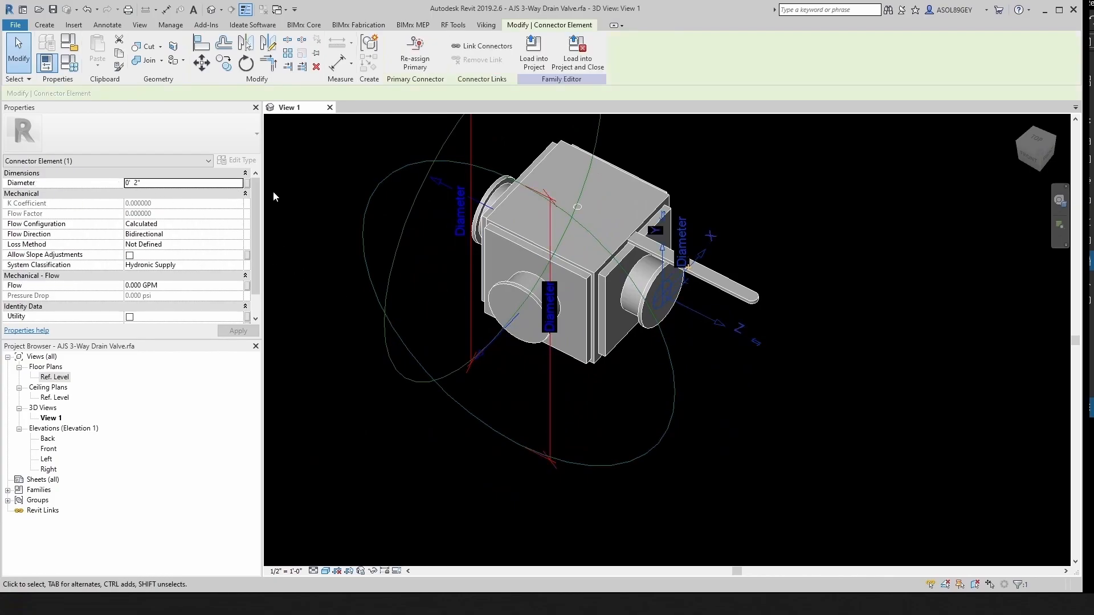
{"action": "left_click", "coordinate": [247, 183]}
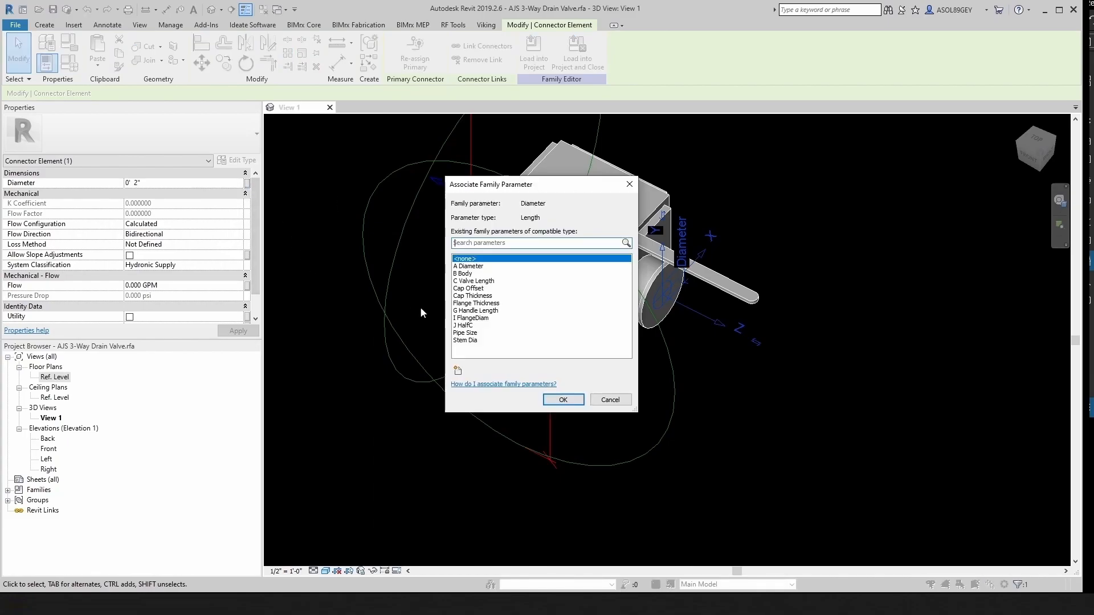
{"action": "left_click", "coordinate": [471, 332]}
{"action": "left_click", "coordinate": [563, 399]}
{"action": "key", "text": "Escape"}
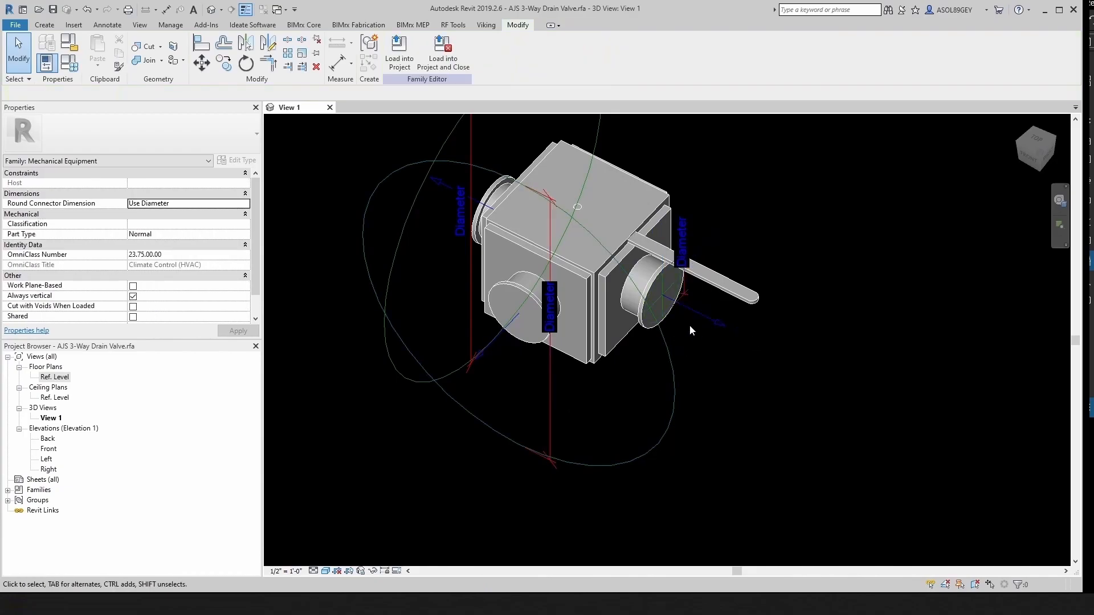
Associate the diameter of the front flange's pipe connector with the Pipe Size parameter
{"action": "left_click", "coordinate": [674, 385]}
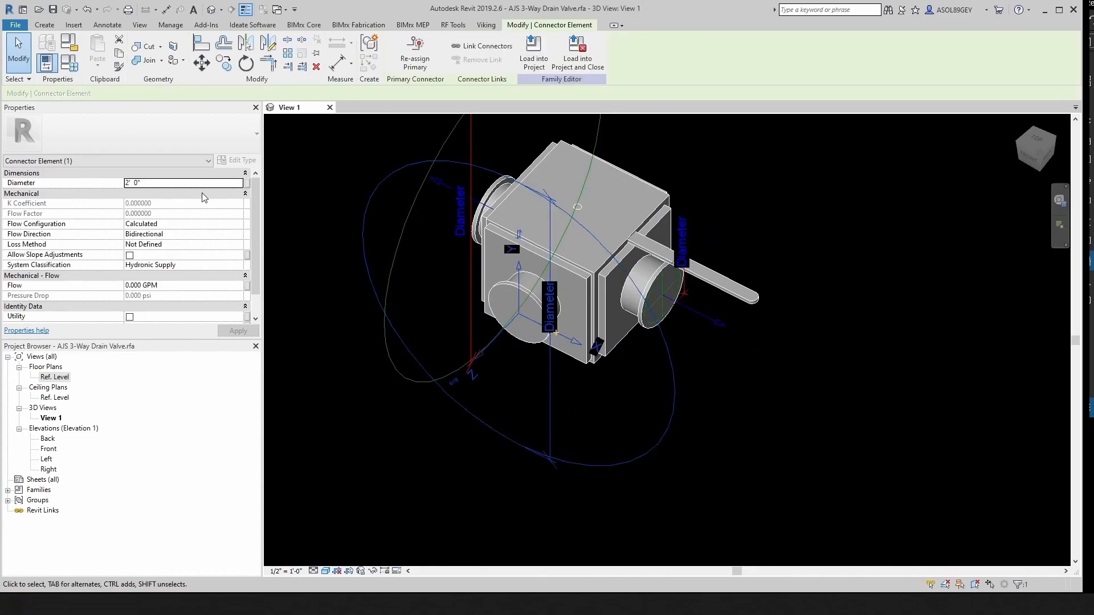
{"action": "left_click", "coordinate": [247, 183]}
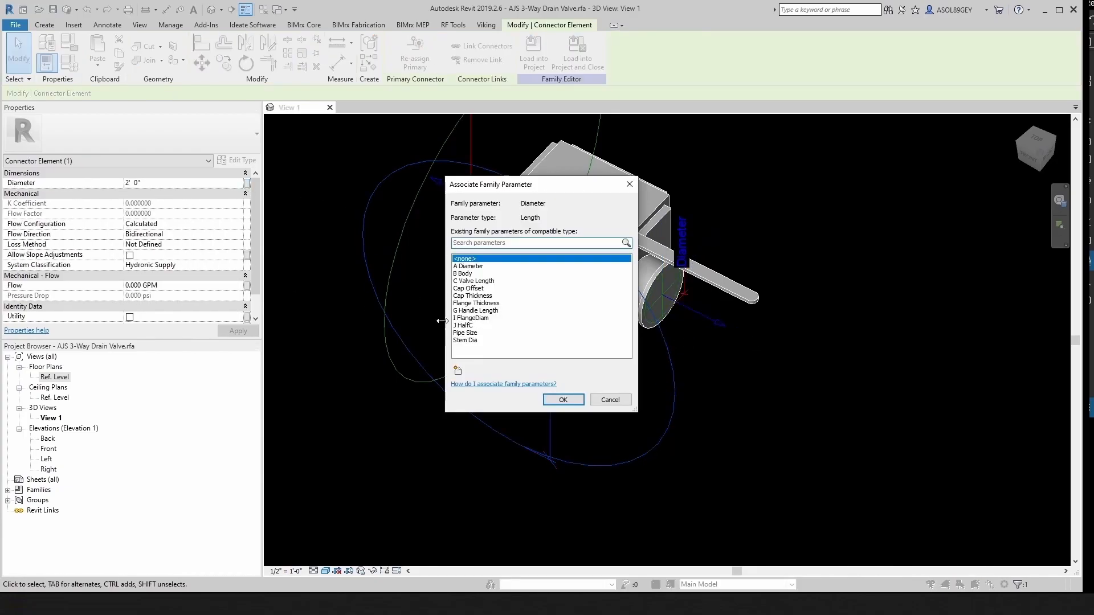
{"action": "left_click", "coordinate": [463, 333]}
{"action": "left_click", "coordinate": [561, 399]}
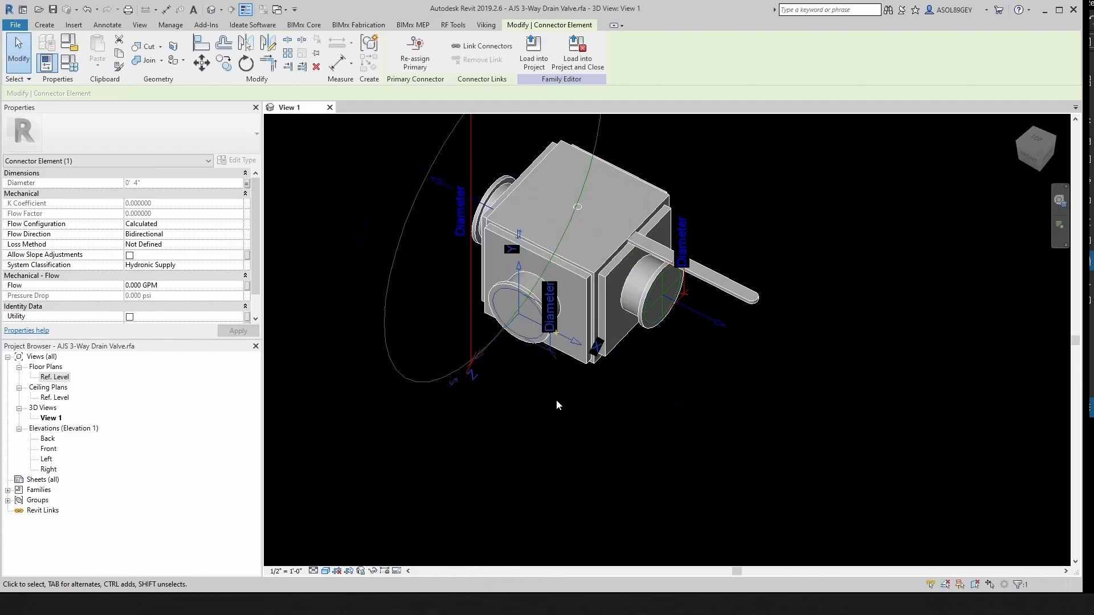
{"action": "left_click", "coordinate": [511, 369]}
Associate the diameter of the left flange's pipe connector with the Pipe Size parameter
{"action": "middle_click_drag", "start_coordinate": [432, 275], "coordinate": [496, 358]}
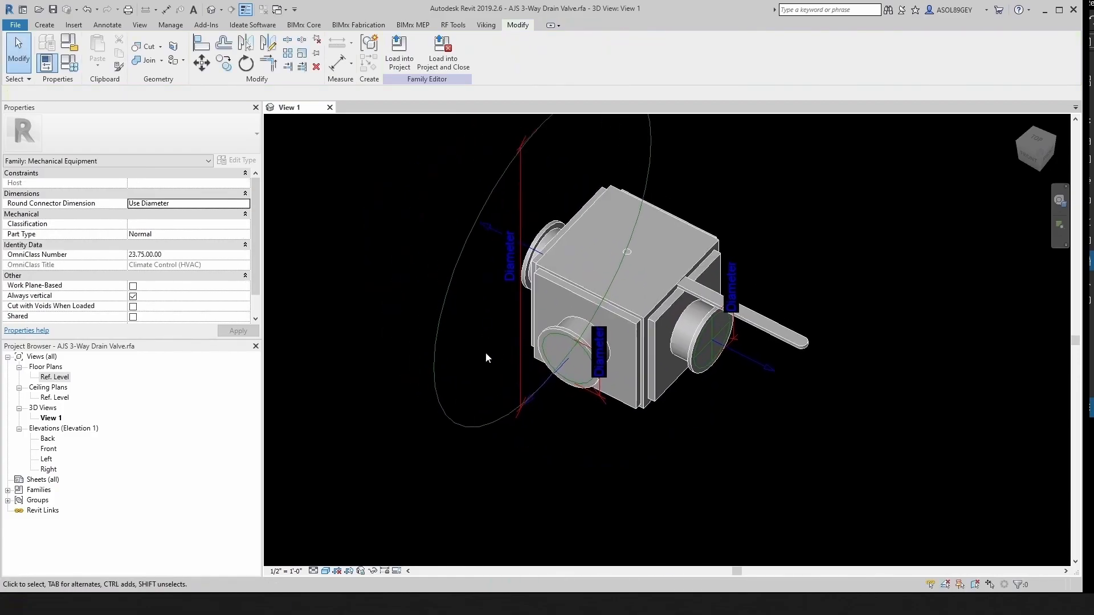
{"action": "left_click", "coordinate": [458, 266]}
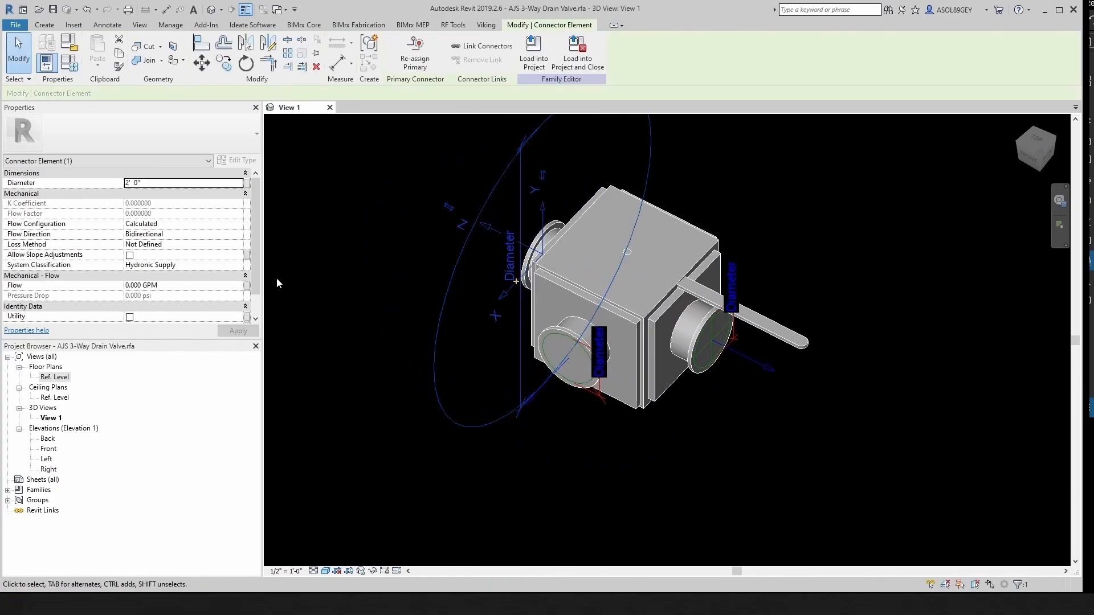
{"action": "left_click", "coordinate": [246, 183]}
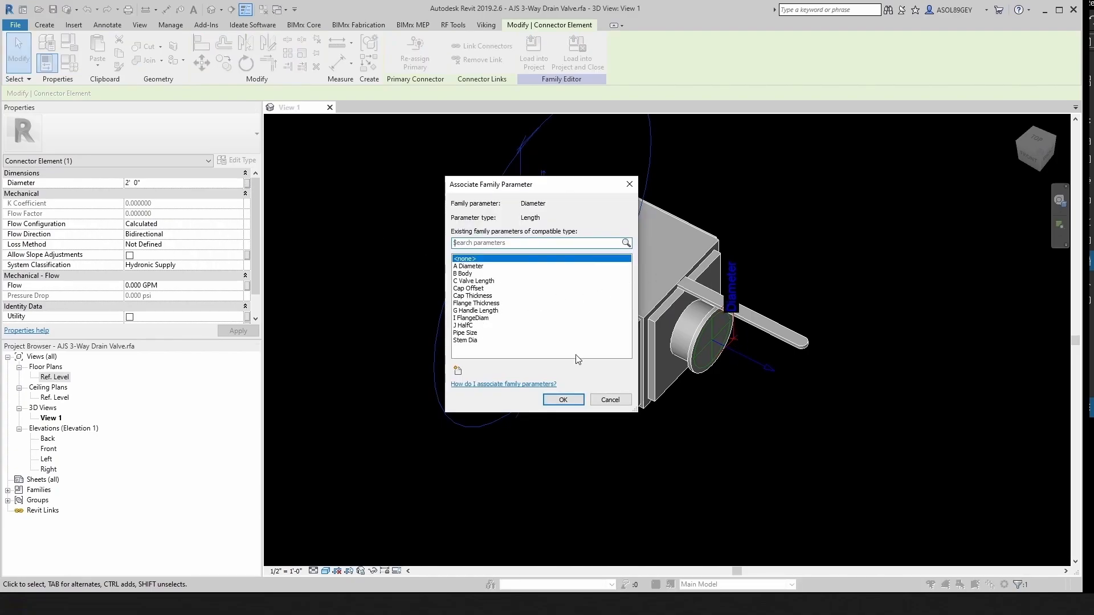
{"action": "left_click", "coordinate": [474, 335]}
{"action": "left_click", "coordinate": [556, 398]}
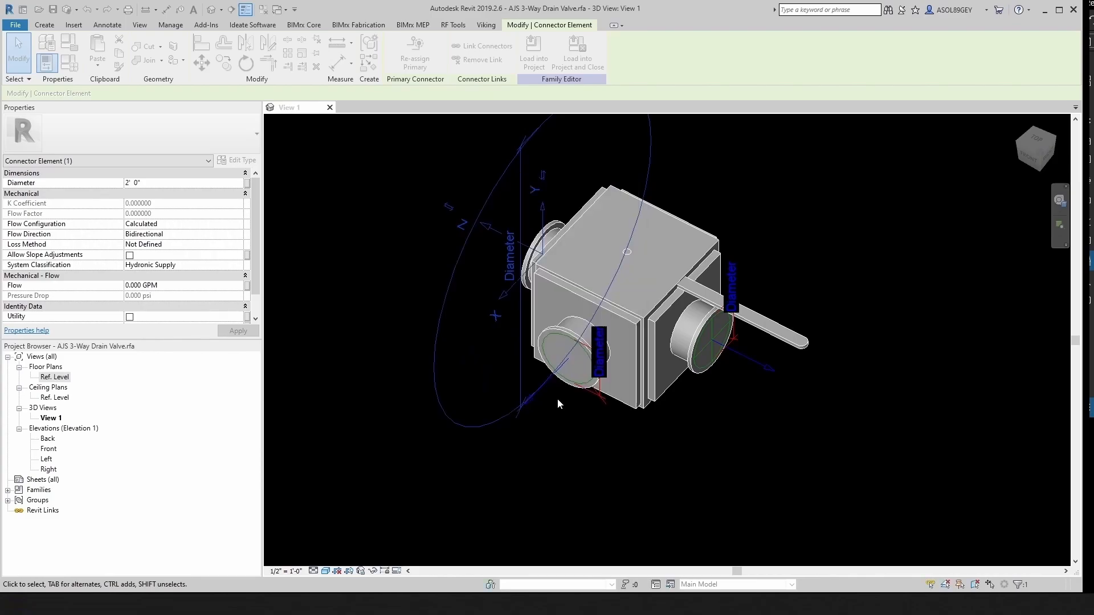
{"action": "left_click", "coordinate": [556, 398]}
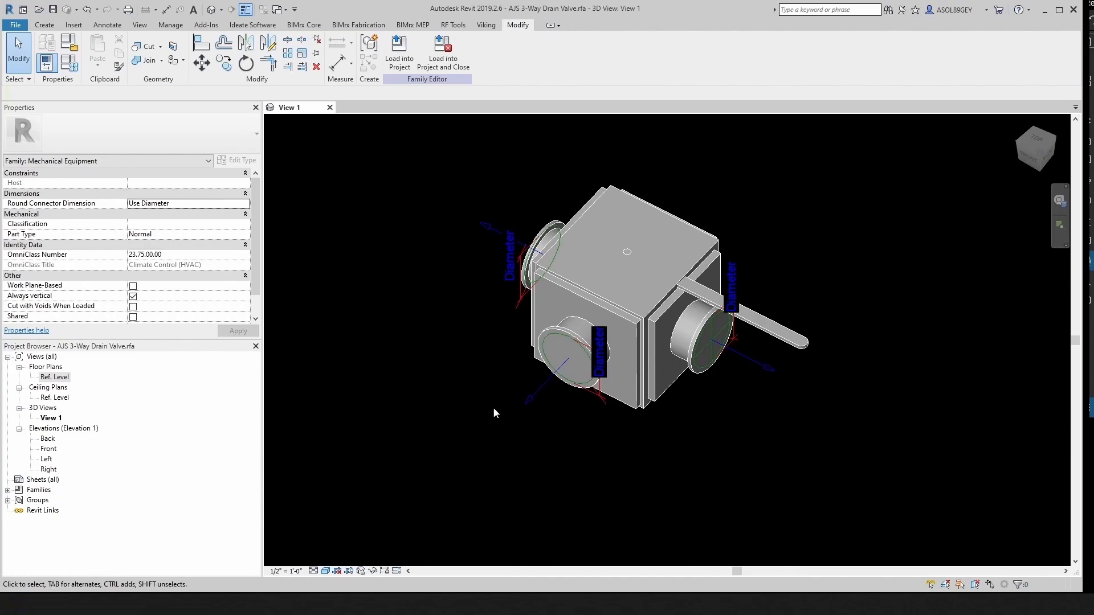
Switch the 3D view to the Wireframe visual style to expose the connectors on all three flanges
{"action": "left_click", "coordinate": [326, 571]}
{"action": "left_click", "coordinate": [350, 501]}
{"action": "middle_click_drag", "start_coordinate": [564, 435], "coordinate": [641, 327], "text": "shift"}
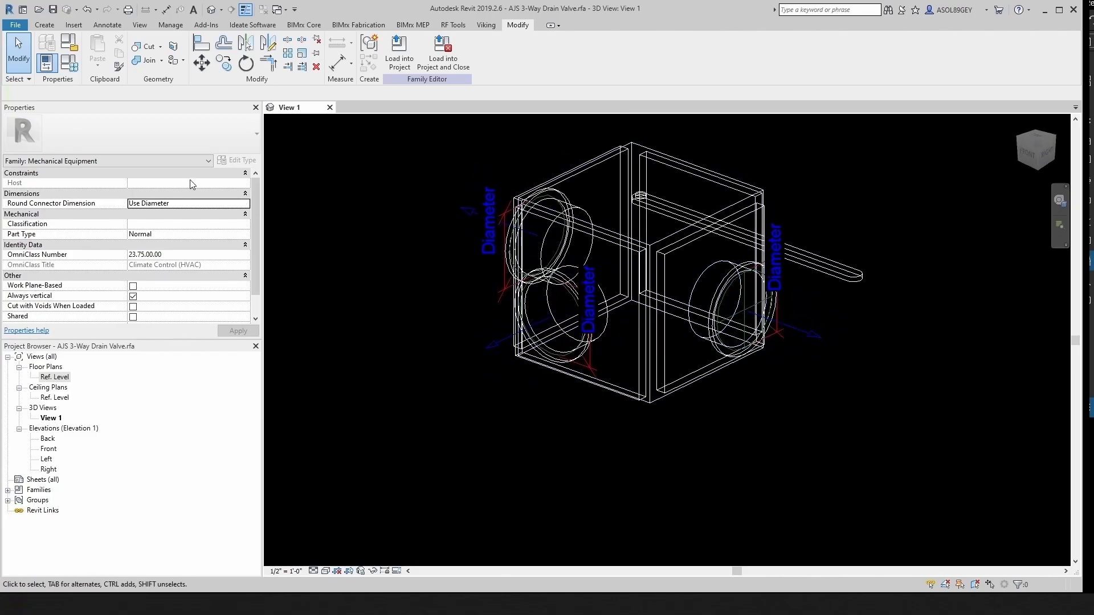
Apply family type 1.50 with the Family Types dialog moved clear of the model to check the connectors
{"action": "left_click", "coordinate": [69, 63]}
{"action": "left_click", "coordinate": [788, 217]}
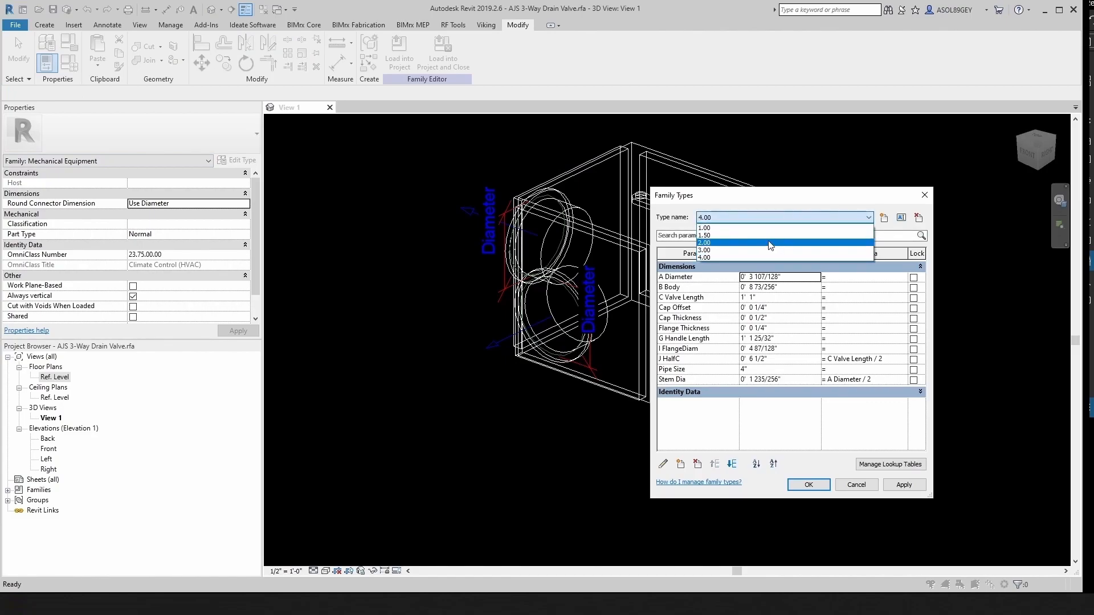
{"action": "left_click", "coordinate": [769, 235]}
{"action": "left_click_drag", "start_coordinate": [834, 204], "coordinate": [352, 167]}
{"action": "left_click", "coordinate": [421, 448]}
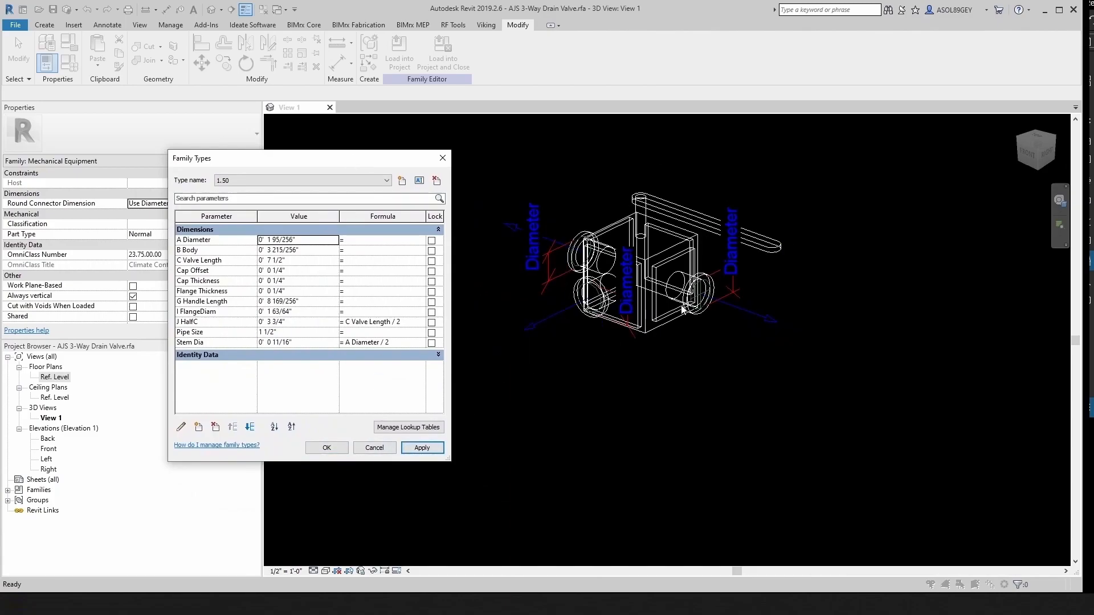
Accept the family types and examine the connector arrows on the three flanges in the 3D view
{"action": "left_click", "coordinate": [322, 448]}
{"action": "scroll", "coordinate": [337, 432], "scroll_direction": "up", "scroll_amount": 5}
{"action": "middle_click_drag", "start_coordinate": [610, 359], "coordinate": [729, 347], "text": "shift"}
{"action": "scroll", "coordinate": [729, 346], "scroll_direction": "down", "scroll_amount": 2}
{"action": "scroll", "coordinate": [861, 337], "scroll_direction": "up", "scroll_amount": 3}
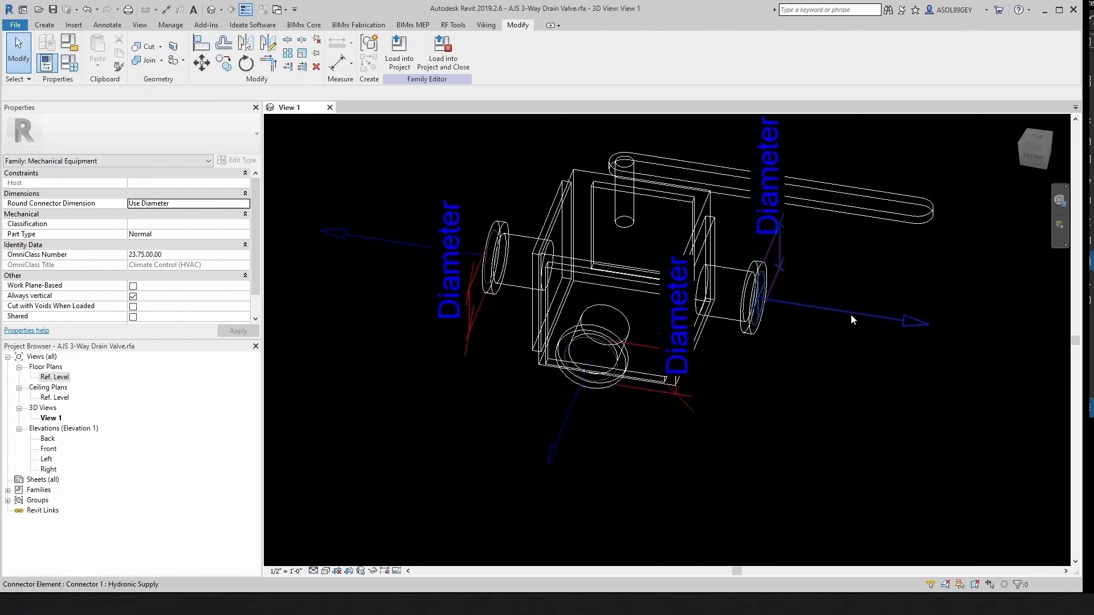
{"action": "scroll", "coordinate": [792, 353], "scroll_direction": "down", "scroll_amount": 2}
{"action": "middle_click_drag", "start_coordinate": [781, 359], "coordinate": [814, 261], "text": "shift"}
{"action": "left_click", "coordinate": [821, 286]}
{"action": "left_click", "coordinate": [857, 258]}
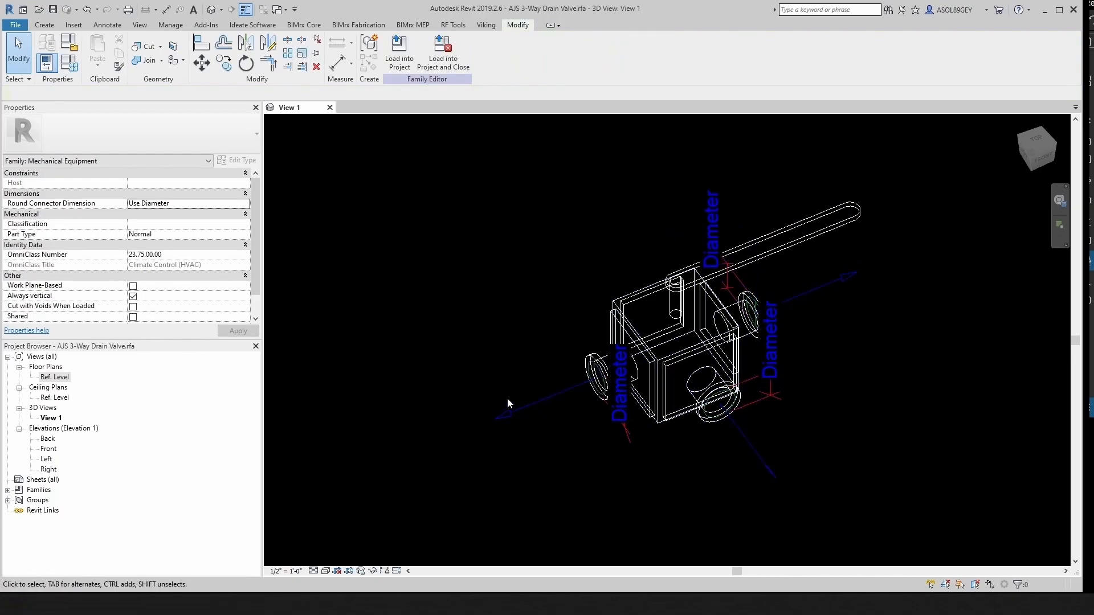
Set the connector on the flange beneath the handle to flow direction In and system classification Sanitary
{"action": "left_click", "coordinate": [825, 285]}
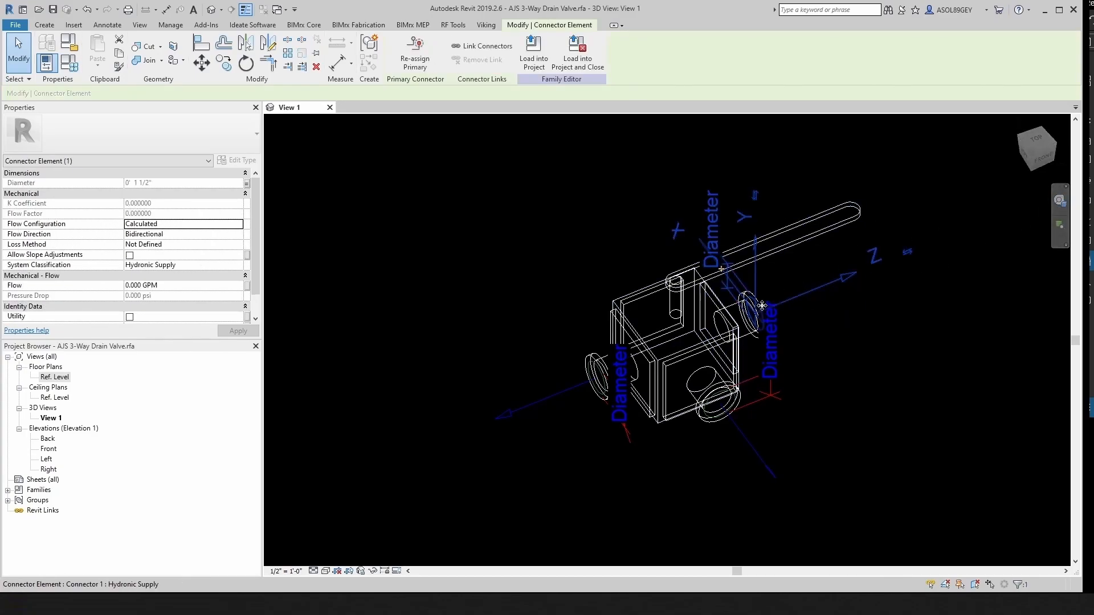
{"action": "left_click", "coordinate": [234, 235]}
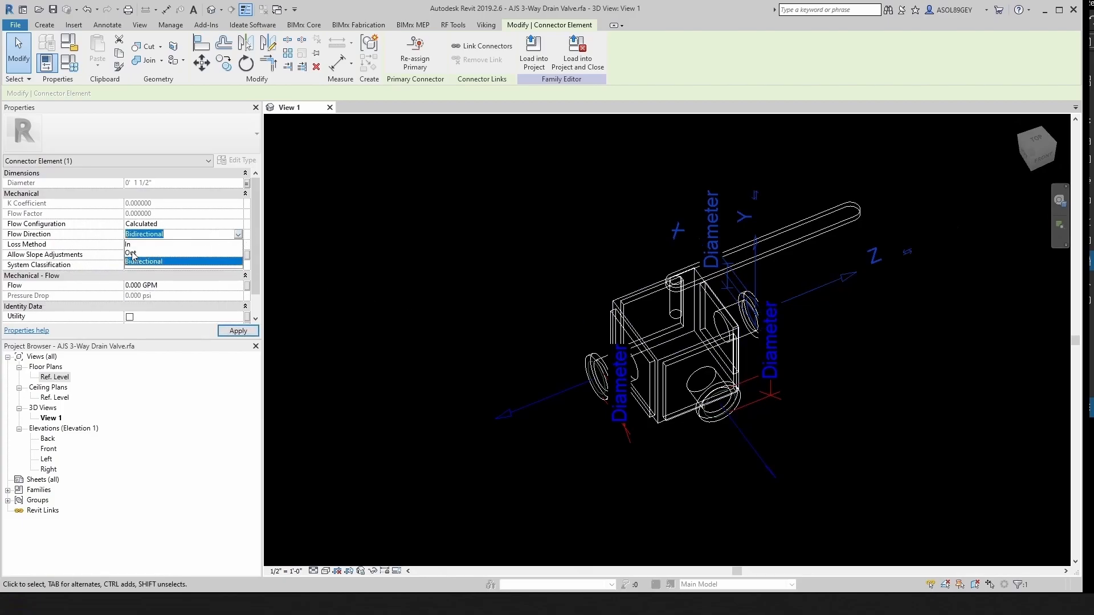
{"action": "left_click", "coordinate": [134, 244]}
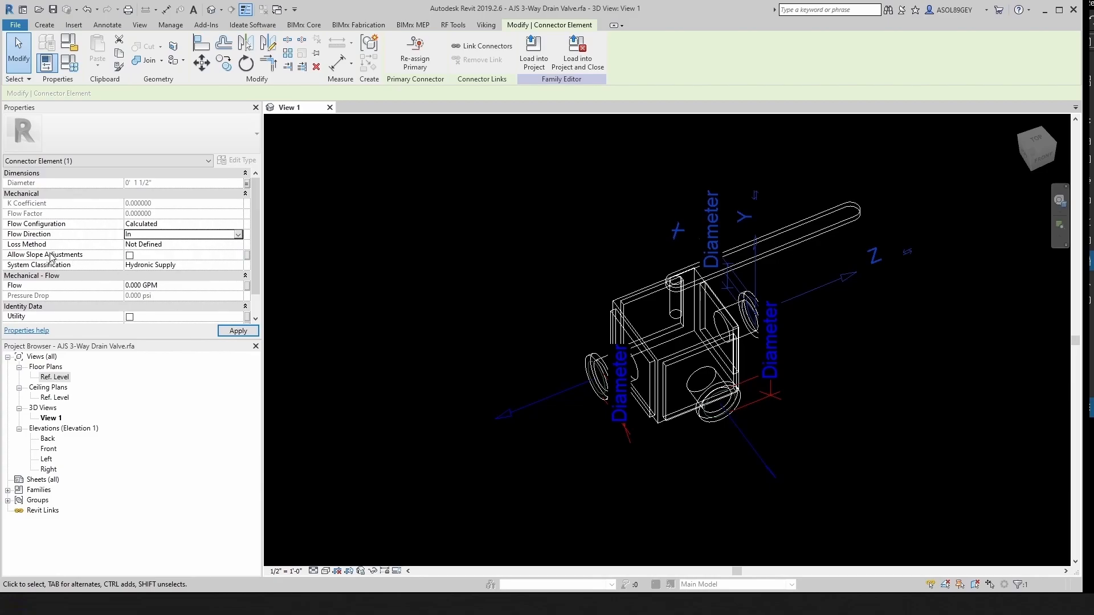
{"action": "left_click", "coordinate": [217, 269]}
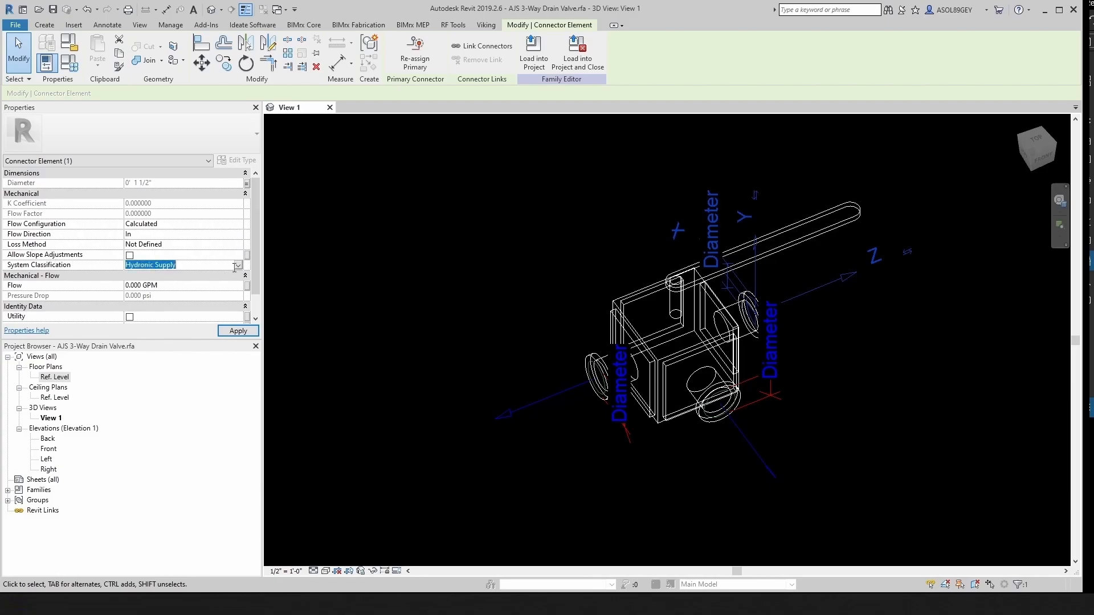
{"action": "left_click", "coordinate": [237, 265]}
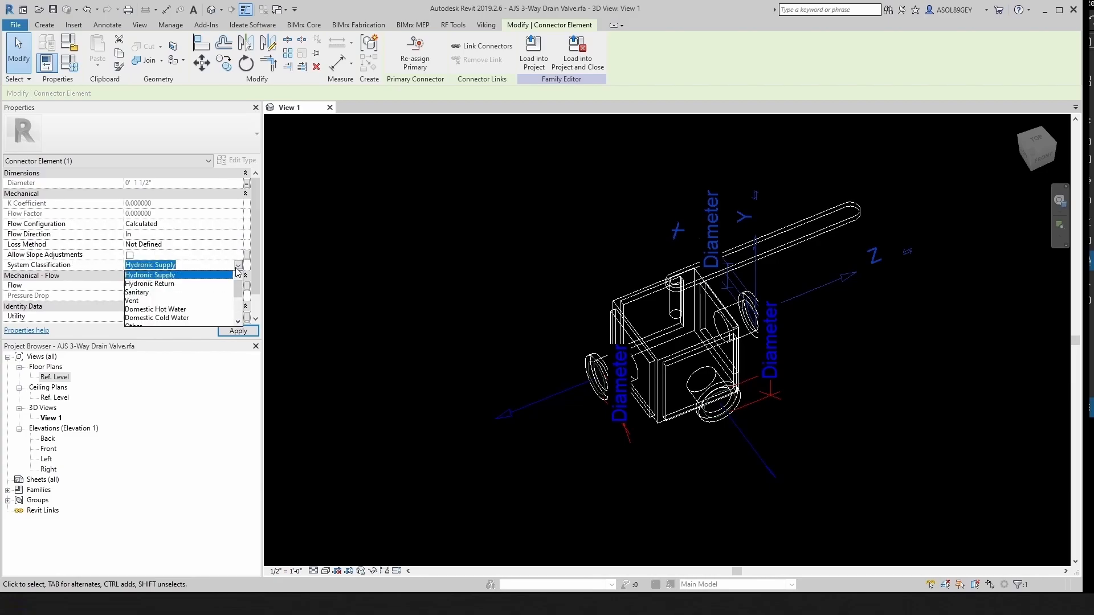
{"action": "left_click", "coordinate": [141, 292]}
Set the front flange's connector to flow direction Out and system classification Sanitary
{"action": "left_click", "coordinate": [759, 460]}
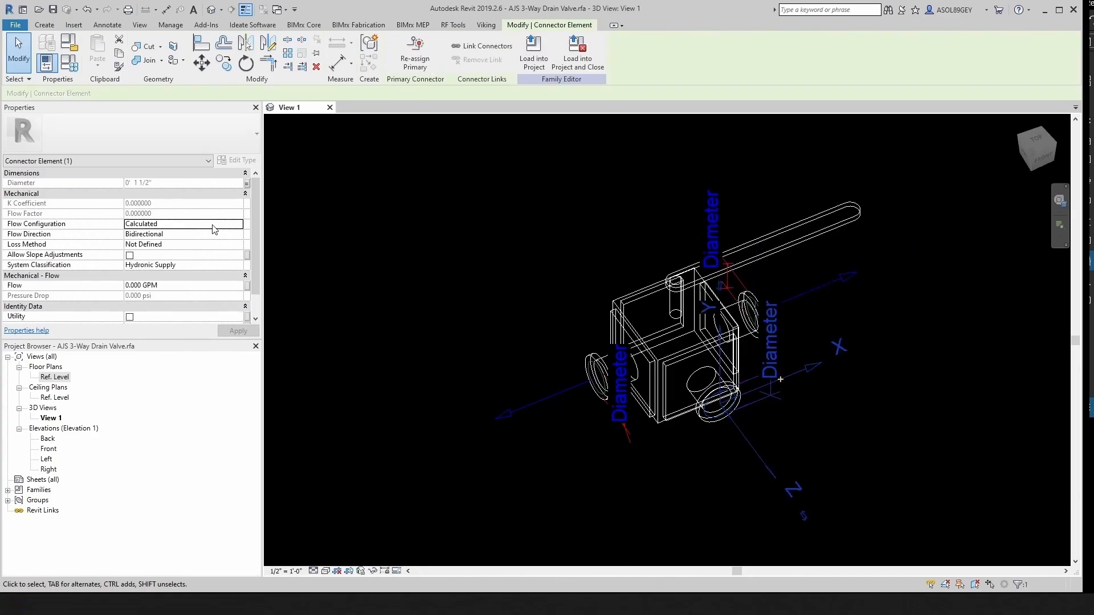
{"action": "left_click", "coordinate": [242, 233]}
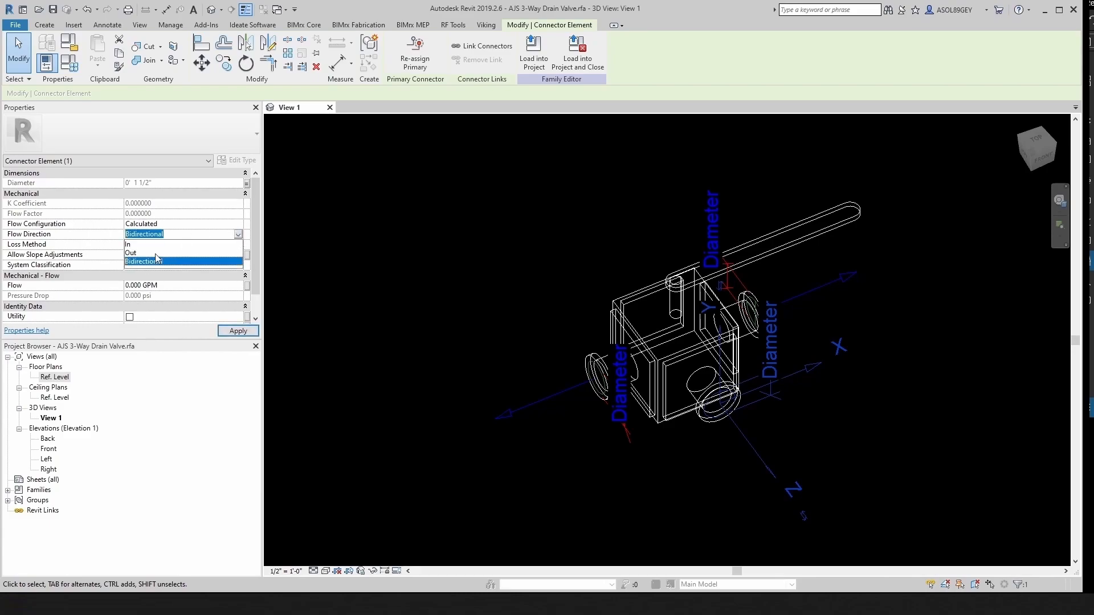
{"action": "left_click", "coordinate": [130, 253]}
{"action": "left_click", "coordinate": [238, 265]}
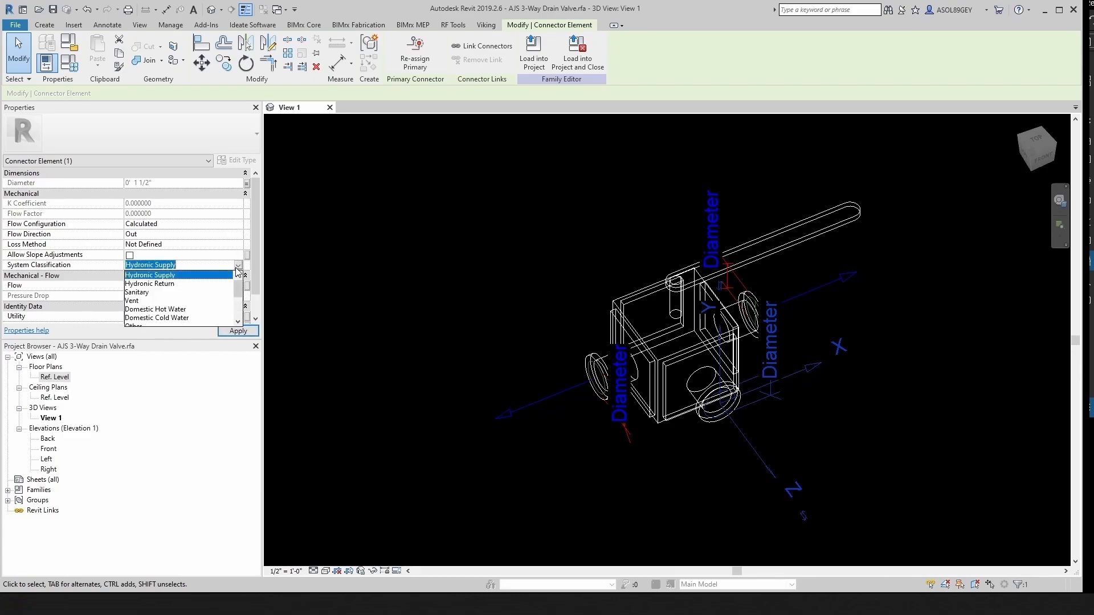
{"action": "left_click", "coordinate": [145, 293]}
{"action": "left_click", "coordinate": [525, 293]}
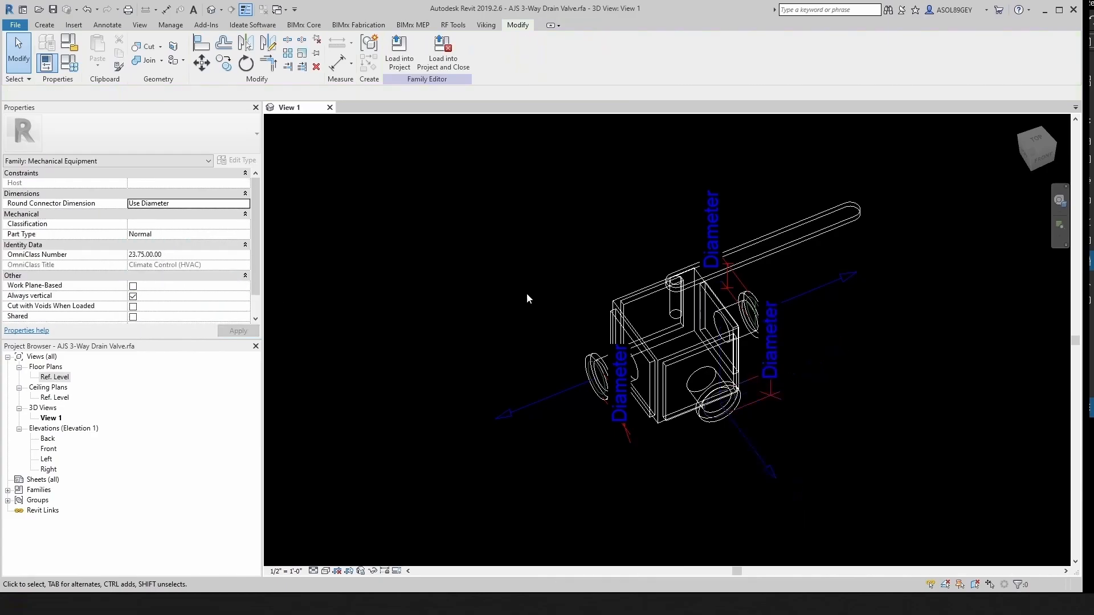
Set the left flange's connector to flow direction Out and system classification Sanitary
{"action": "left_click", "coordinate": [563, 391]}
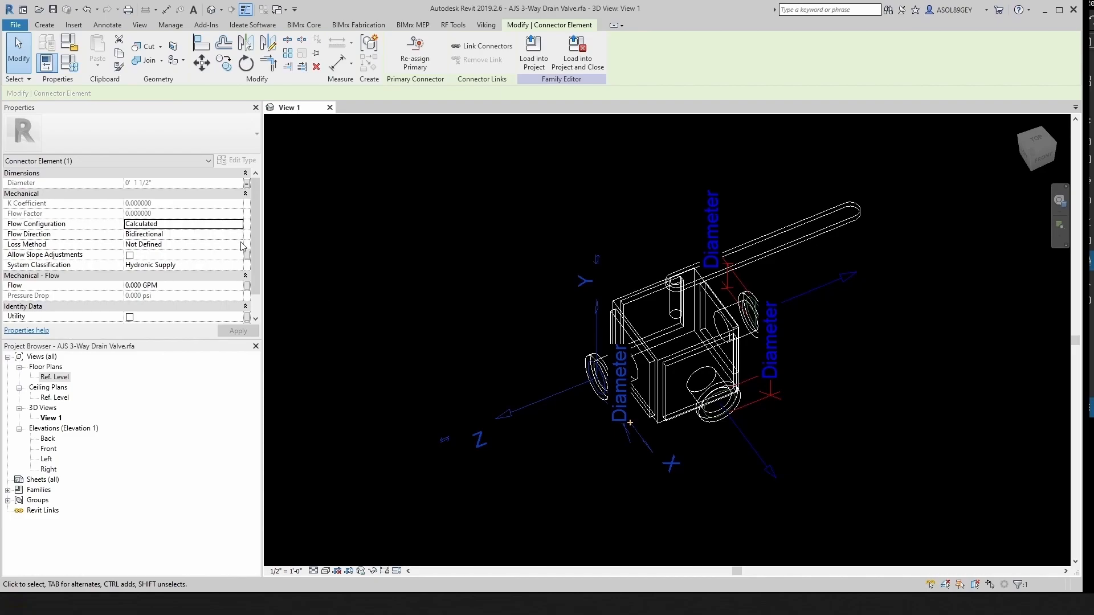
{"action": "left_click", "coordinate": [238, 235]}
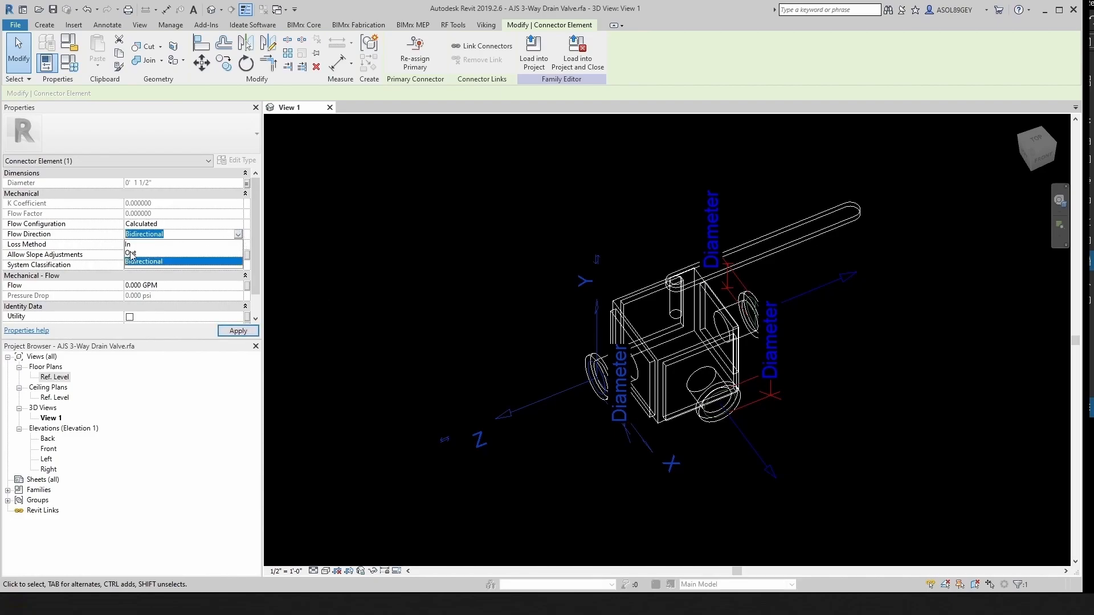
{"action": "left_click", "coordinate": [130, 253]}
{"action": "left_click", "coordinate": [234, 264]}
{"action": "left_click", "coordinate": [238, 265]}
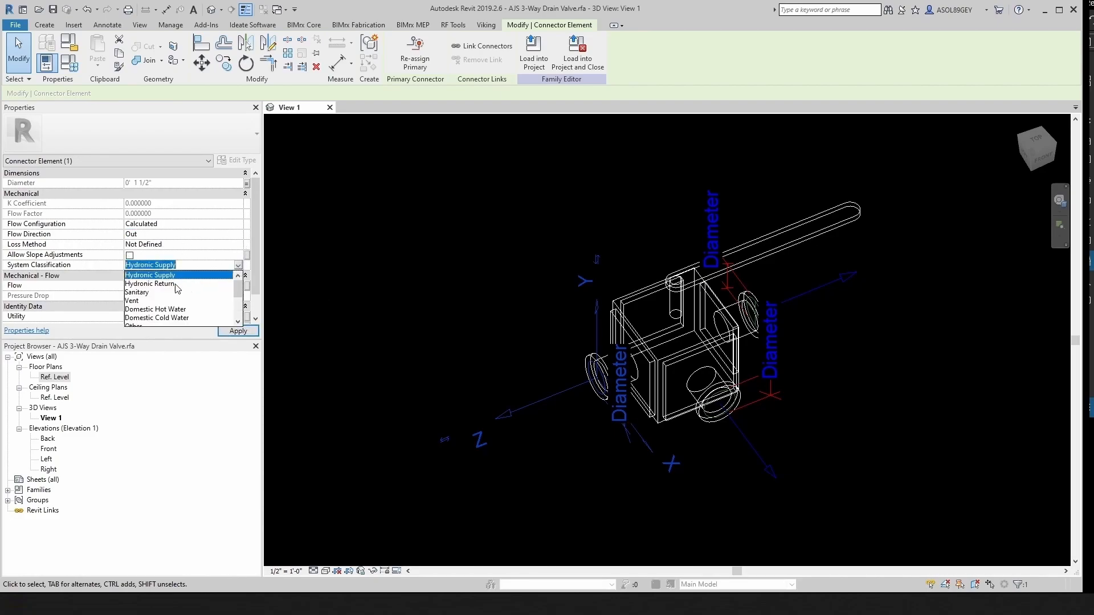
{"action": "left_click", "coordinate": [154, 295]}
{"action": "left_click", "coordinate": [399, 289]}
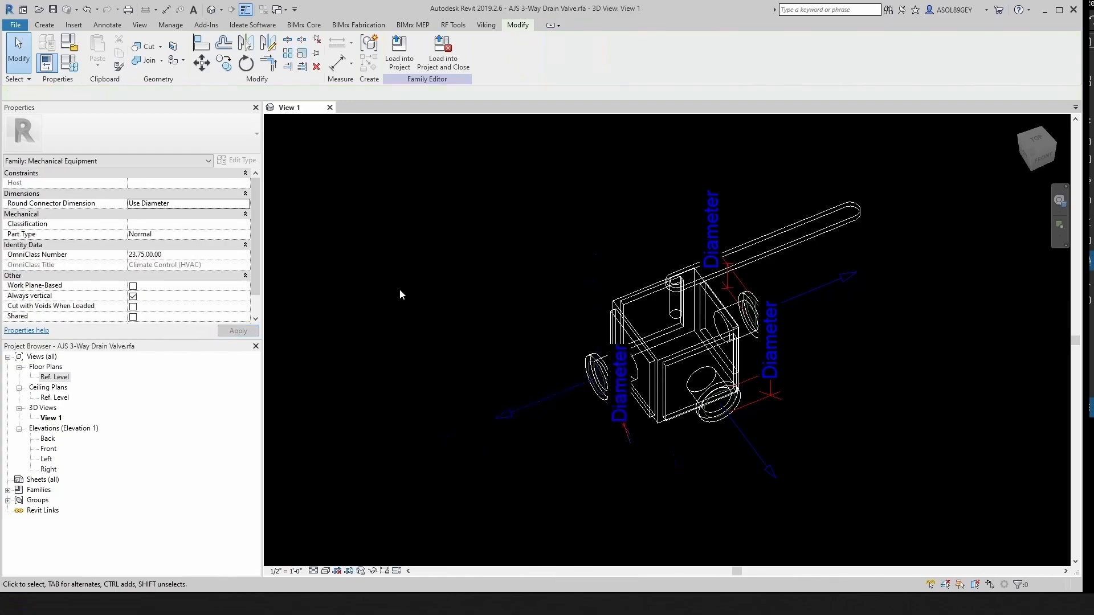
Save the family and create a new project from the AJS PFP Template (Full).rte template
{"action": "scroll", "coordinate": [399, 285], "scroll_direction": "down", "scroll_amount": 1}
{"action": "middle_click_drag", "start_coordinate": [400, 285], "coordinate": [688, 372], "text": "shift"}
{"action": "scroll", "coordinate": [602, 415], "scroll_direction": "down", "scroll_amount": 2}
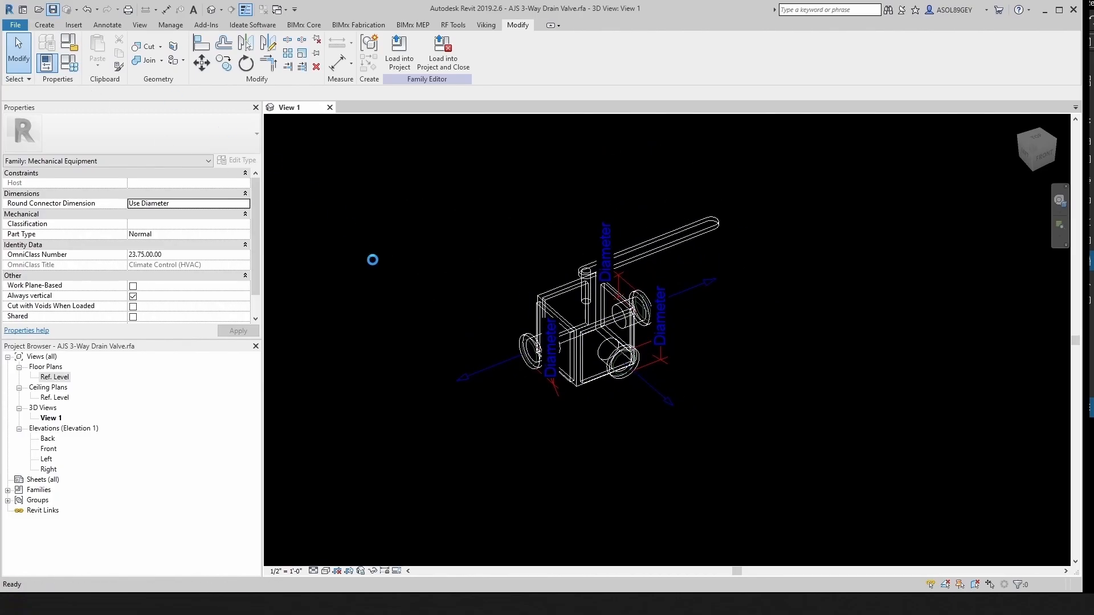
{"action": "left_click", "coordinate": [16, 25]}
{"action": "left_click", "coordinate": [26, 66]}
{"action": "left_click", "coordinate": [679, 478]}
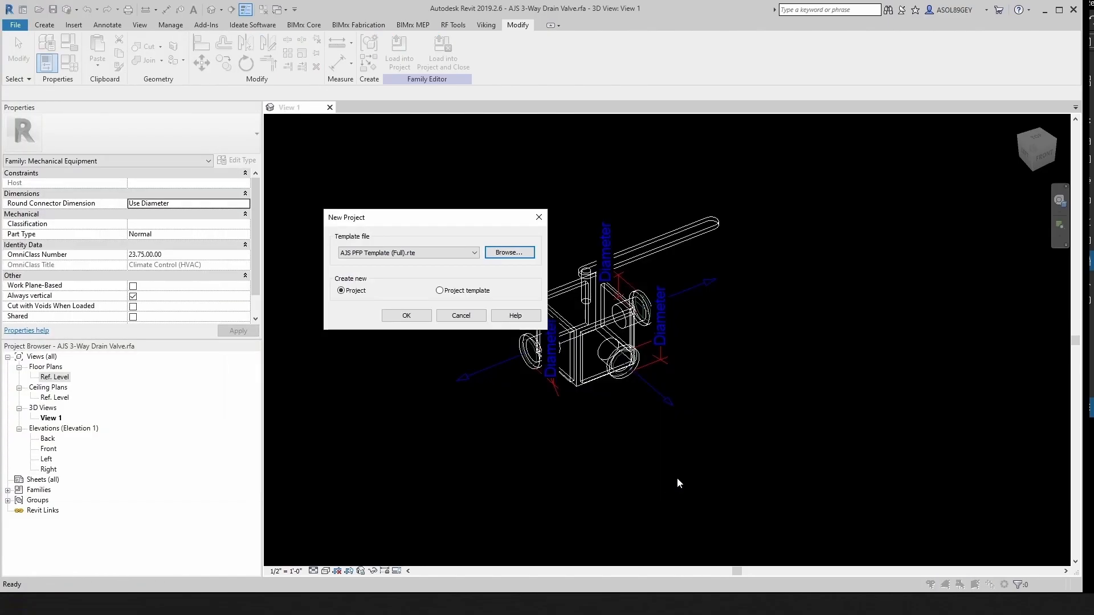
{"action": "left_click", "coordinate": [419, 318]}
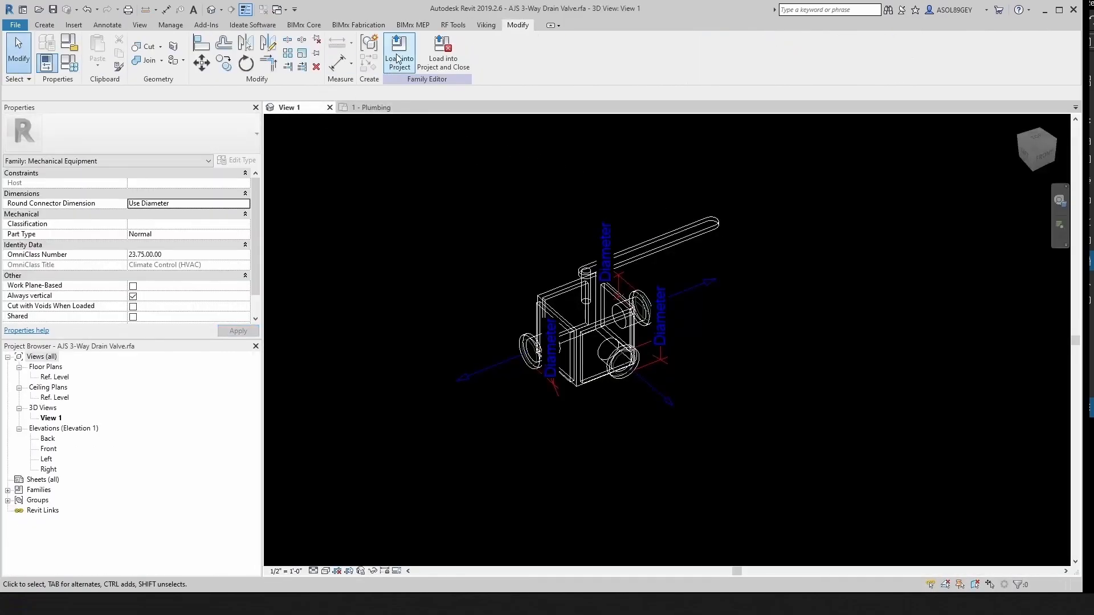
Load the valve family into the project and place a type 2.00 valve in the 1 - Plumbing floor plan
{"action": "left_click", "coordinate": [398, 59]}
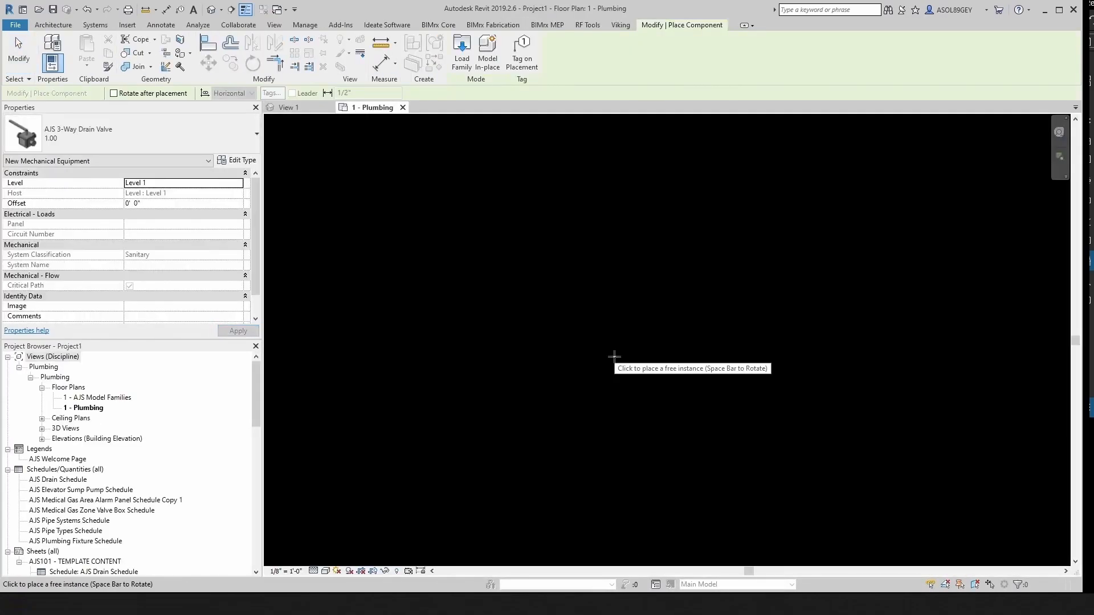
{"action": "left_click", "coordinate": [157, 148]}
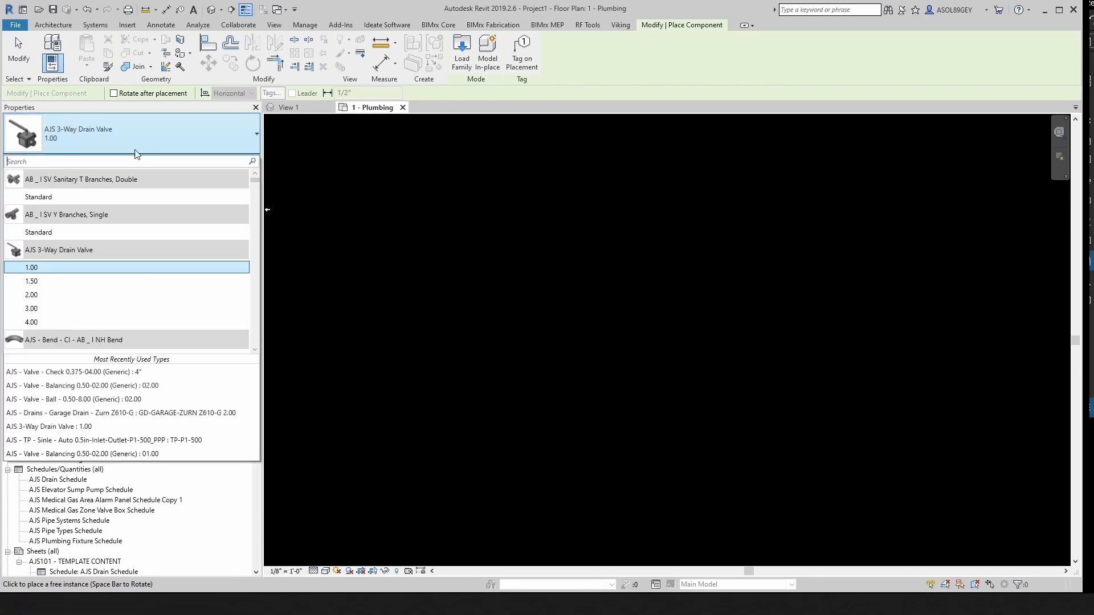
{"action": "left_click", "coordinate": [45, 295]}
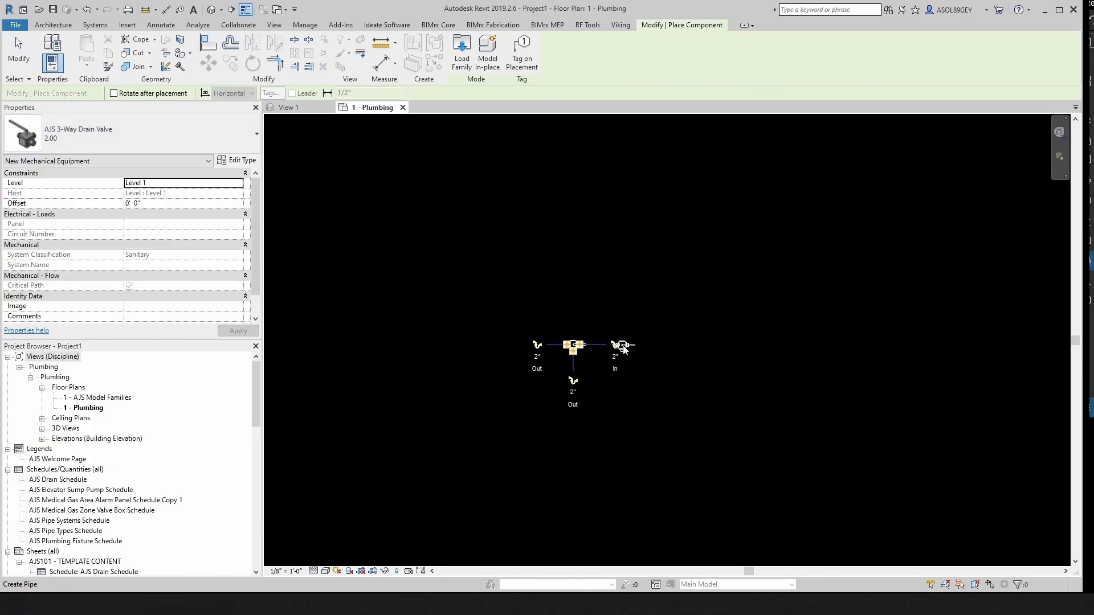
Place a type 3.00 valve and a type 4.00 valve in line below the 2.00 valve
{"action": "left_click", "coordinate": [117, 145]}
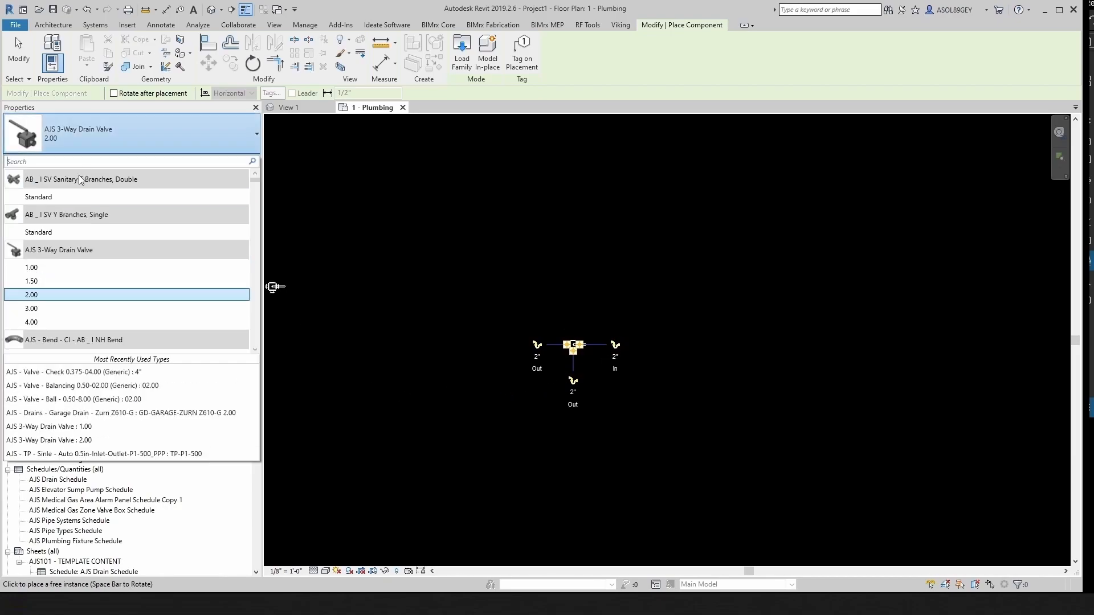
{"action": "left_click", "coordinate": [57, 308]}
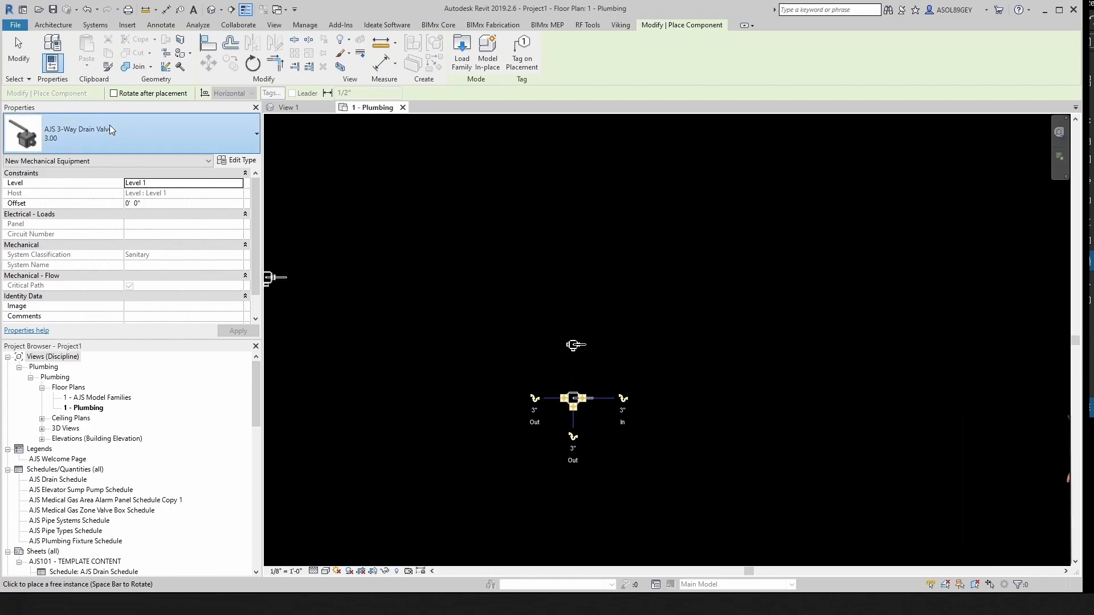
{"action": "left_click", "coordinate": [121, 144]}
{"action": "left_click", "coordinate": [31, 322]}
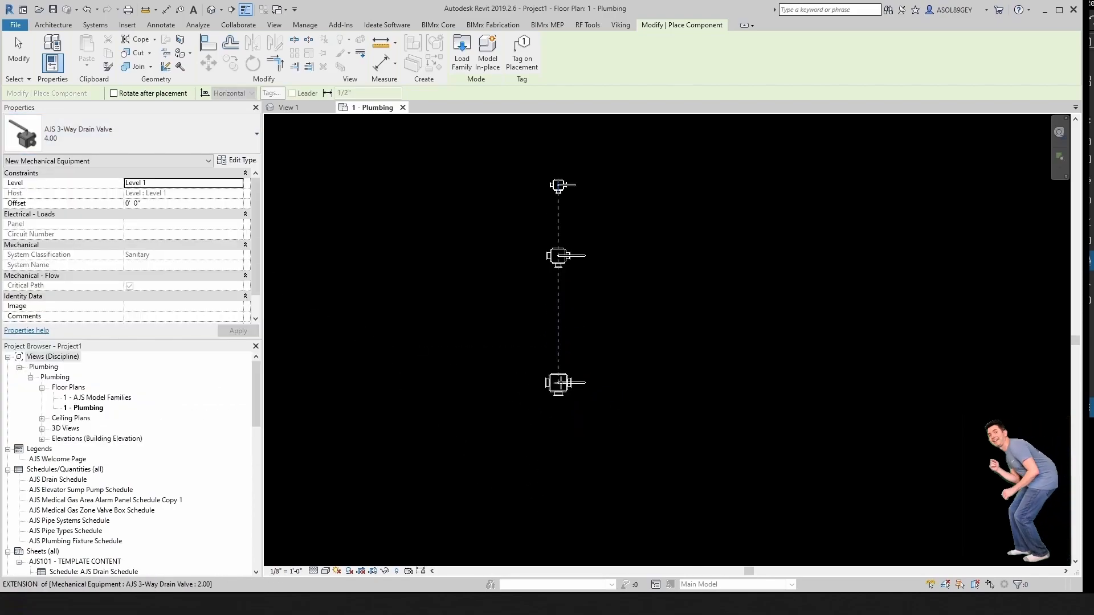
{"action": "key", "text": "Escape"}
Draw an AJS - Waste (Generic) pipe with a 1/8" / 12" slope from the right connector of the 4.00 valve
{"action": "scroll", "coordinate": [584, 414], "scroll_direction": "up", "scroll_amount": 2}
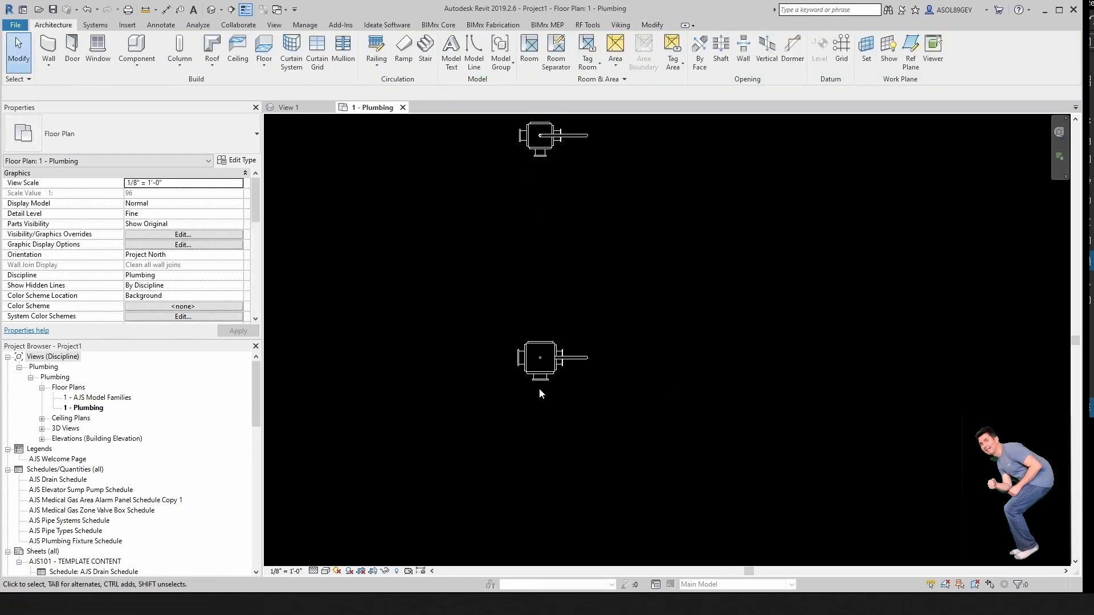
{"action": "left_click", "coordinate": [540, 371]}
{"action": "scroll", "coordinate": [588, 381], "scroll_direction": "up", "scroll_amount": 1}
{"action": "left_click", "coordinate": [559, 354]}
{"action": "left_click", "coordinate": [683, 53]}
{"action": "left_click", "coordinate": [70, 135]}
{"action": "left_click", "coordinate": [57, 235]}
{"action": "scroll", "coordinate": [131, 245], "scroll_direction": "down", "scroll_amount": 4}
{"action": "left_click", "coordinate": [744, 351]}
Draw AJS - Waste (Generic) pipes with slope off from the remaining connectors of all three valves
{"action": "left_click", "coordinate": [523, 380]}
{"action": "left_click", "coordinate": [523, 472]}
{"action": "left_click", "coordinate": [494, 352]}
{"action": "left_click", "coordinate": [683, 53]}
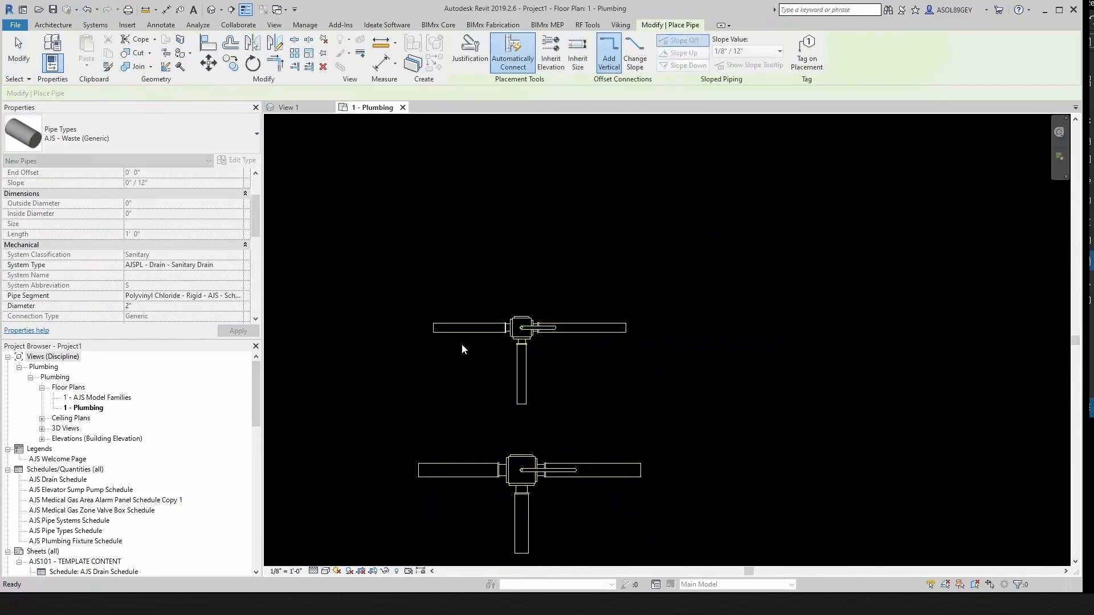
{"action": "key", "text": "Escape"}
Check the diameter of each pipe connected to the 2.00 and 3.00 valves
{"action": "left_click", "coordinate": [471, 329]}
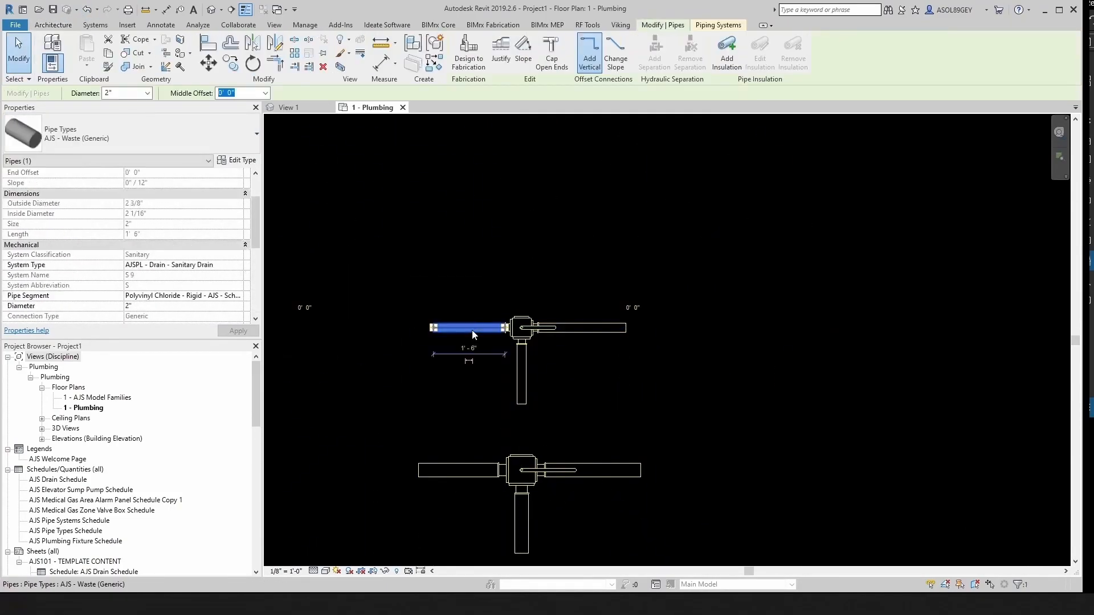
{"action": "key", "text": "Escape"}
{"action": "left_click", "coordinate": [594, 334]}
{"action": "key", "text": "Escape"}
{"action": "left_click", "coordinate": [524, 385]}
{"action": "key", "text": "Escape"}
{"action": "left_click", "coordinate": [468, 467]}
{"action": "key", "text": "Escape"}
{"action": "left_click", "coordinate": [599, 469]}
{"action": "key", "text": "Escape"}
{"action": "left_click", "coordinate": [521, 518]}
Check the diameter of each pipe connected to the 4.00 valve and review all three valves in plan
{"action": "scroll", "coordinate": [568, 430], "scroll_direction": "down", "scroll_amount": 3}
{"action": "middle_click_drag", "start_coordinate": [588, 512], "coordinate": [581, 333]}
{"action": "scroll", "coordinate": [546, 438], "scroll_direction": "up", "scroll_amount": 2}
{"action": "left_click", "coordinate": [633, 405]}
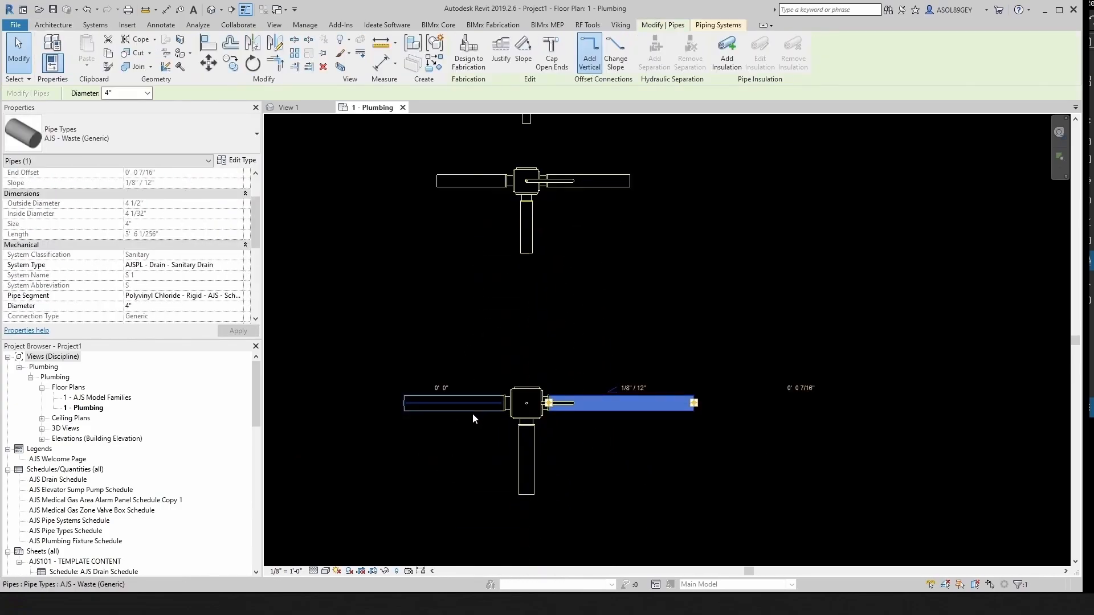
{"action": "left_click", "coordinate": [446, 412]}
{"action": "left_click", "coordinate": [519, 475]}
{"action": "left_click", "coordinate": [520, 477]}
{"action": "key", "text": "Escape"}
{"action": "middle_click_drag", "start_coordinate": [506, 392], "coordinate": [572, 412]}
{"action": "scroll", "coordinate": [573, 369], "scroll_direction": "down", "scroll_amount": 2}
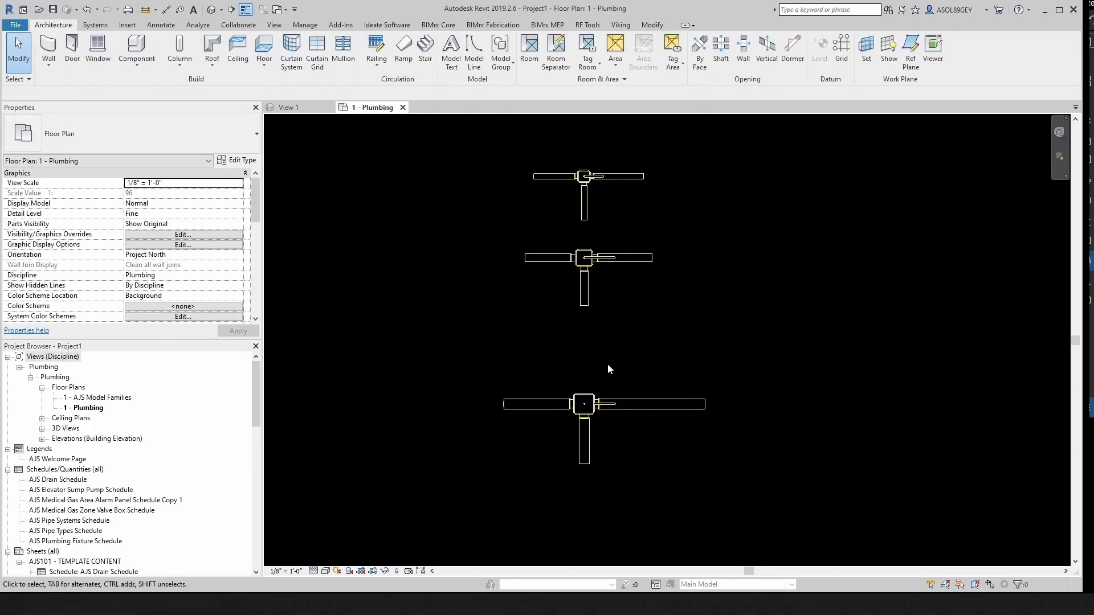
{"action": "middle_click_drag", "start_coordinate": [615, 372], "coordinate": [567, 389]}
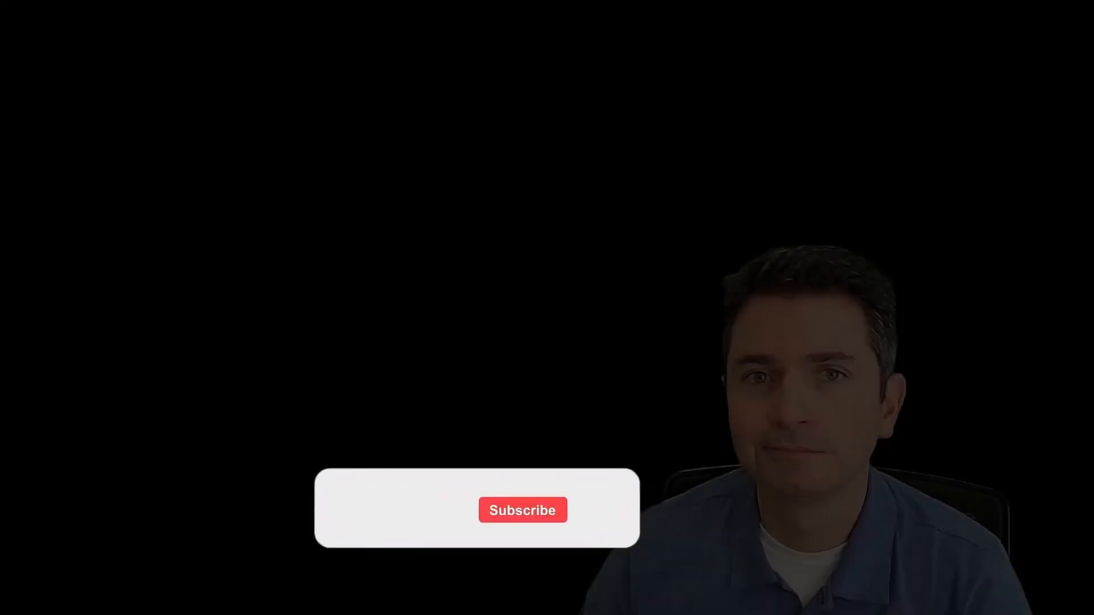